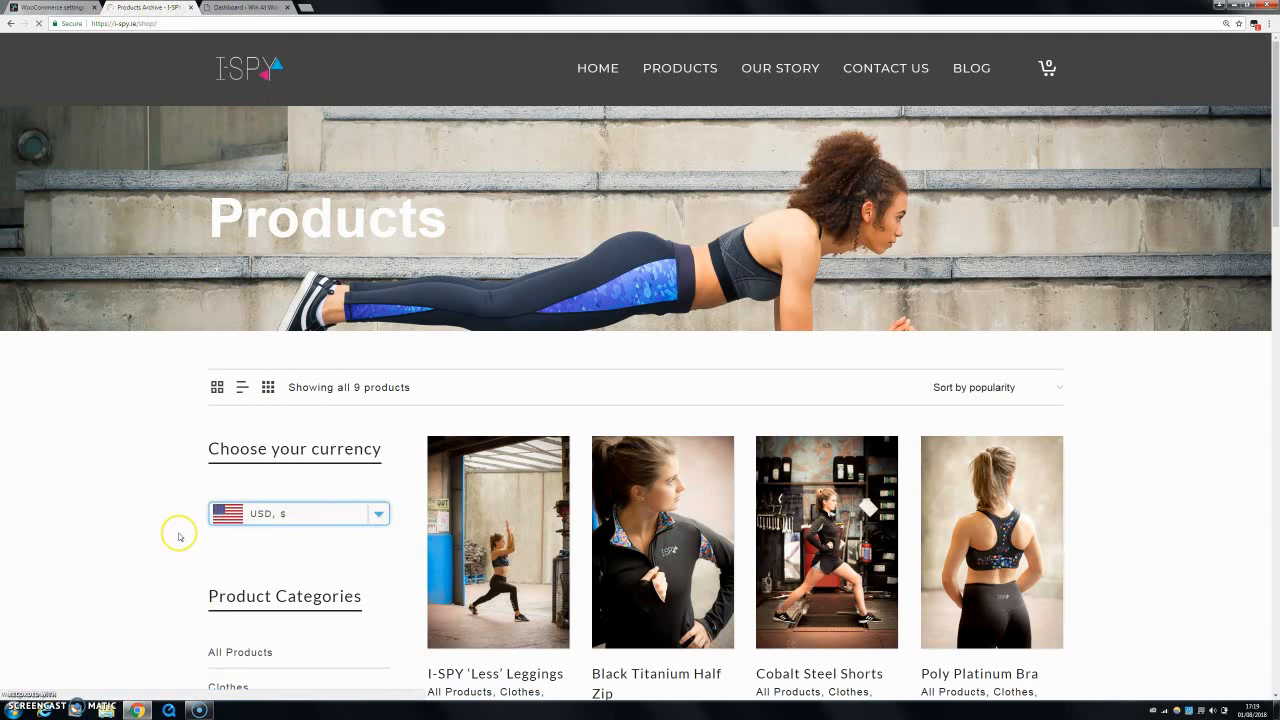
Step: Switch the I-SPY shop's product page currency to EUR
scroll(528, 420, "down", 2)
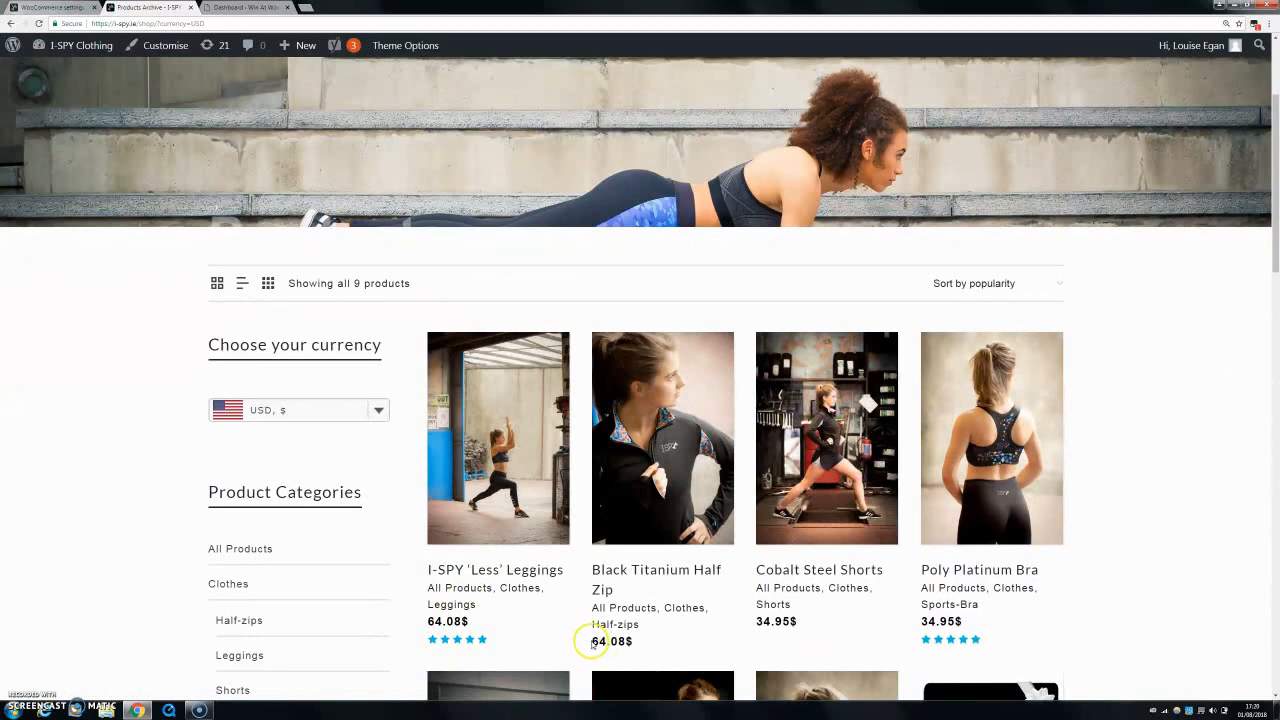
mouse_move(605, 512)
left_click(381, 416)
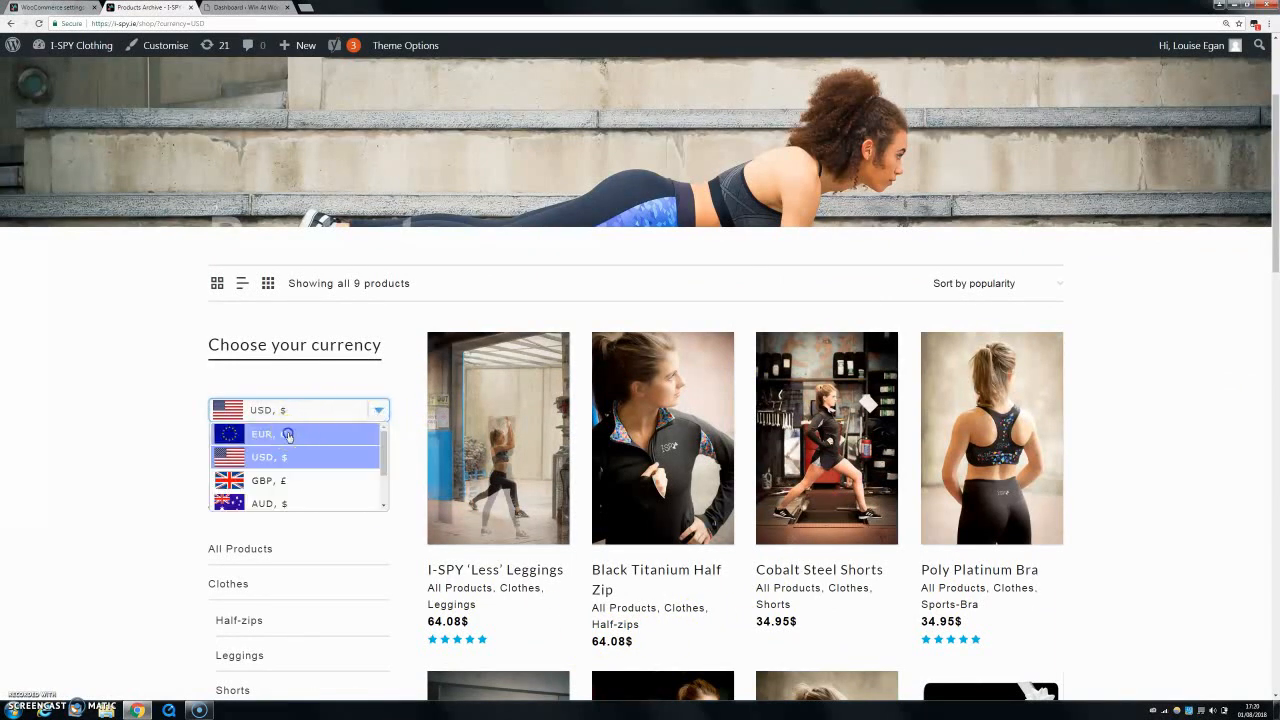
left_click(252, 434)
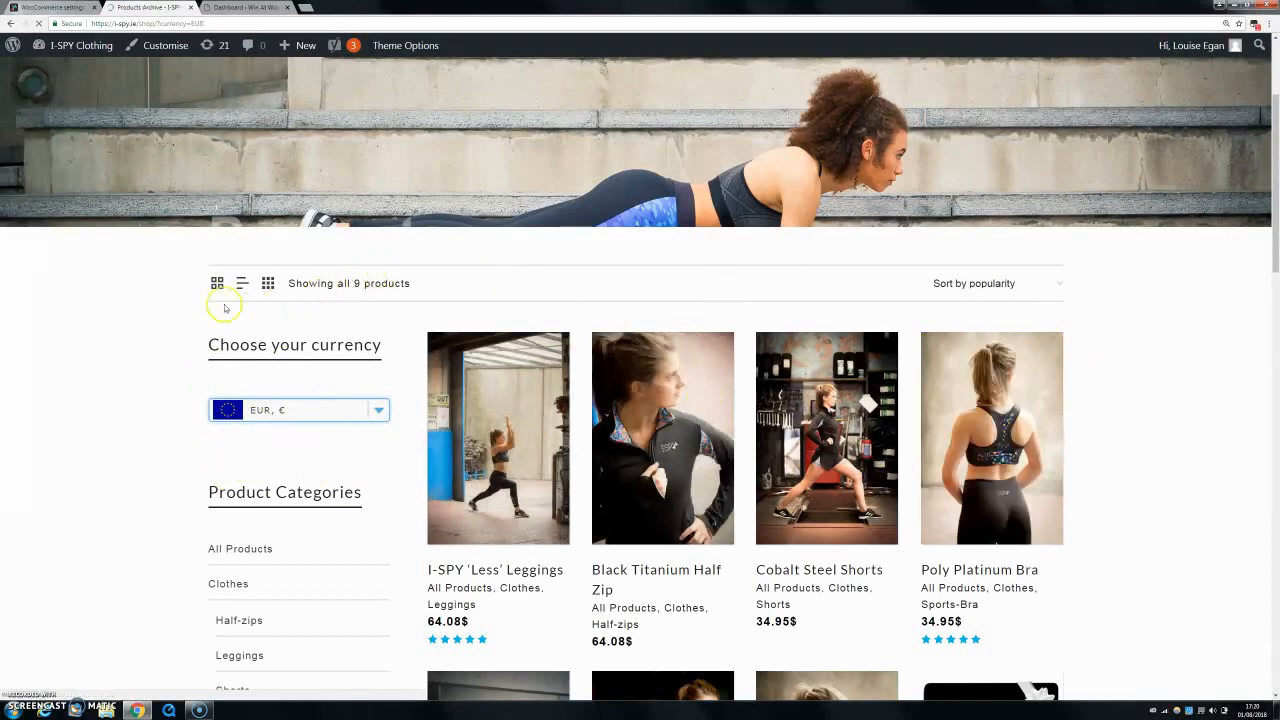
Step: Examine the currency list in the I-SPY site's WooCommerce Currency Switcher settings and glance at the Win At WordPress dashboard
left_click(37, 9)
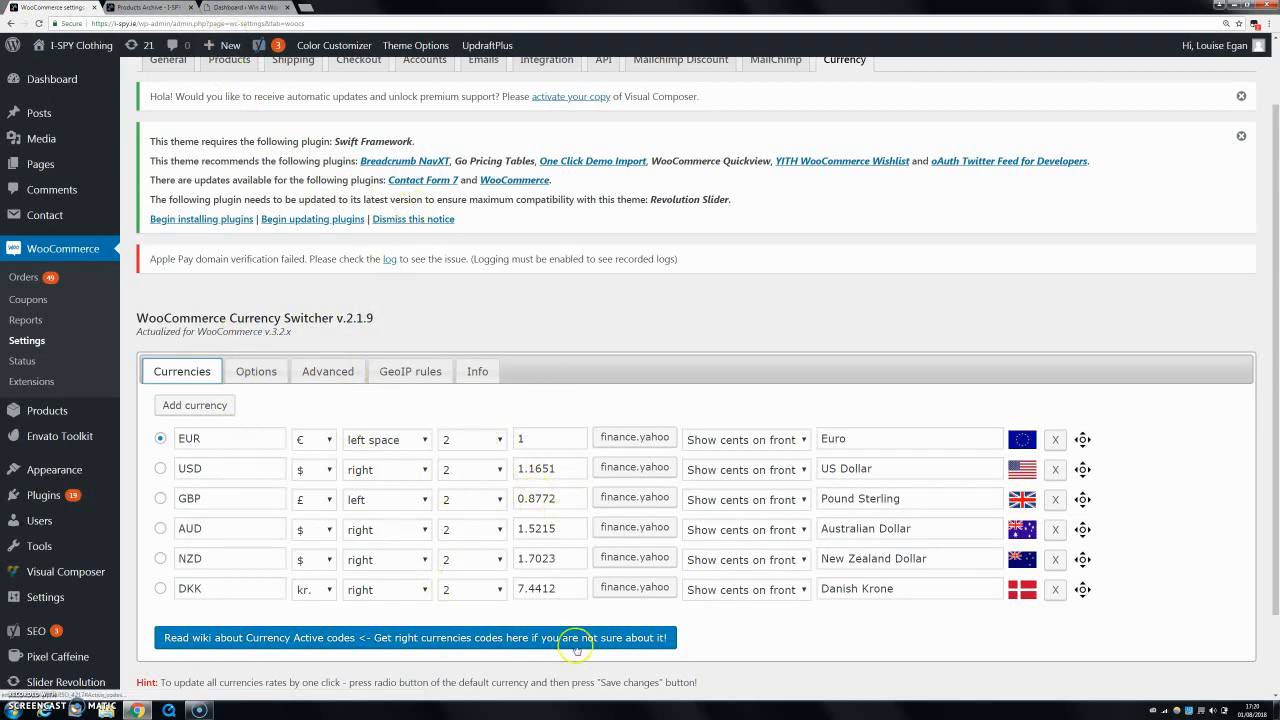
left_click(250, 9)
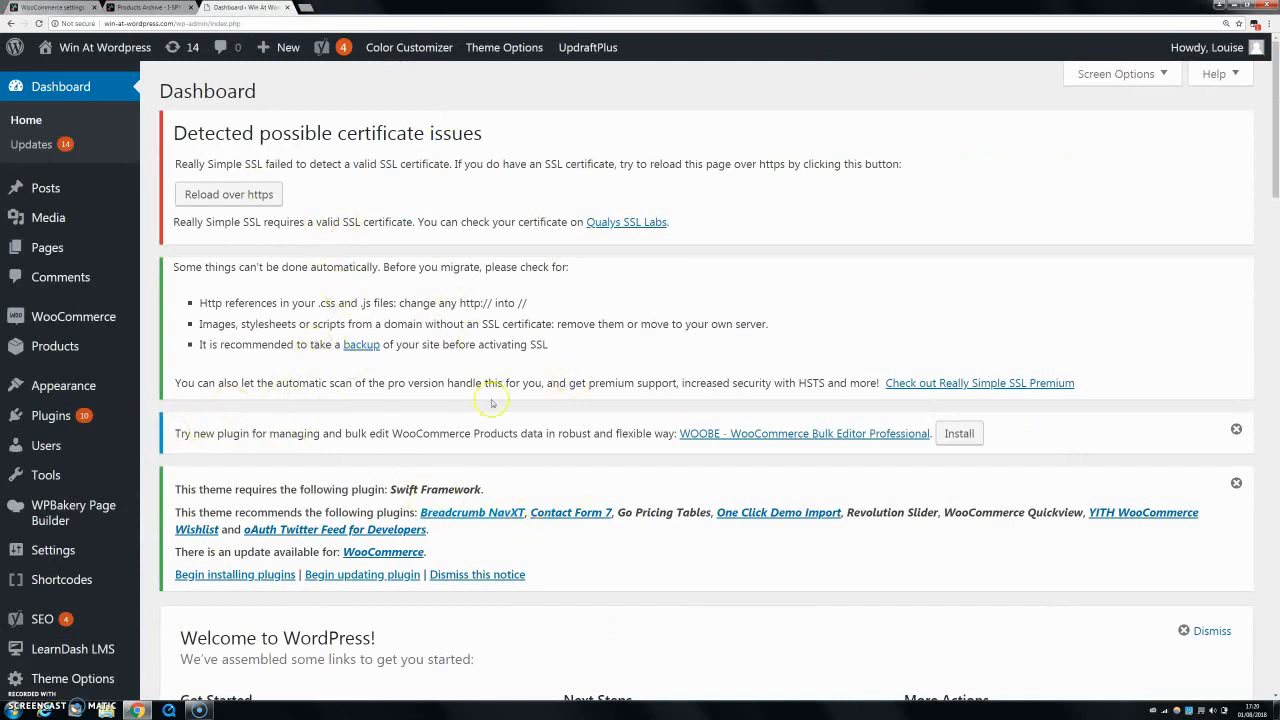
left_click(148, 7)
left_click(33, 7)
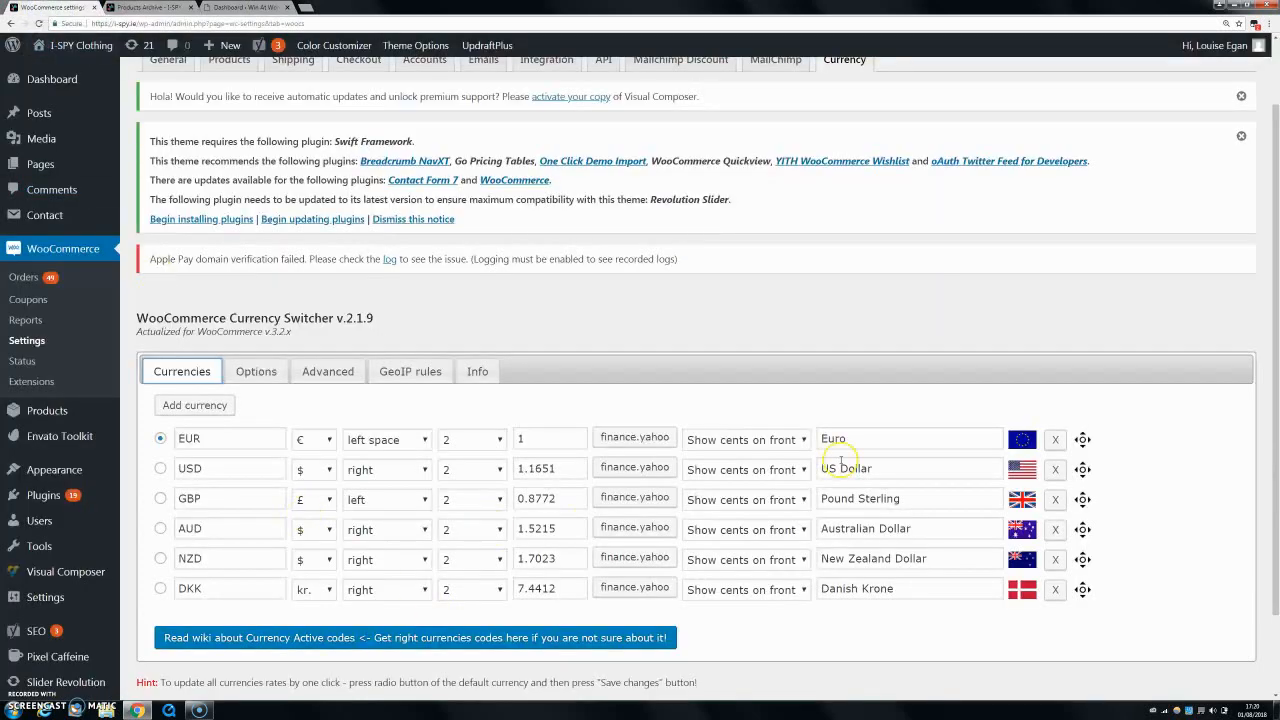
Step: Open the installed plugins list on the Win At WordPress site and locate WooCommerce Currency Switcher
left_click(262, 8)
mouse_move(45, 420)
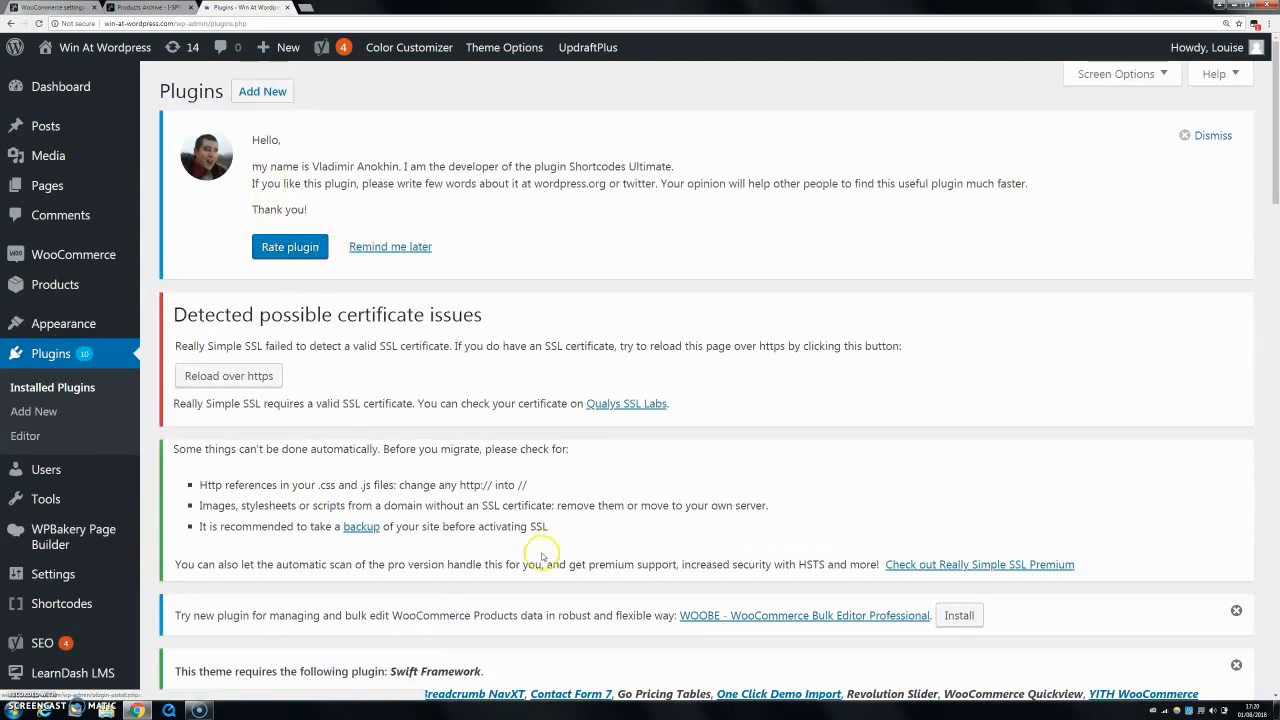
scroll(543, 557, "down", 10)
scroll(423, 460, "down", 8)
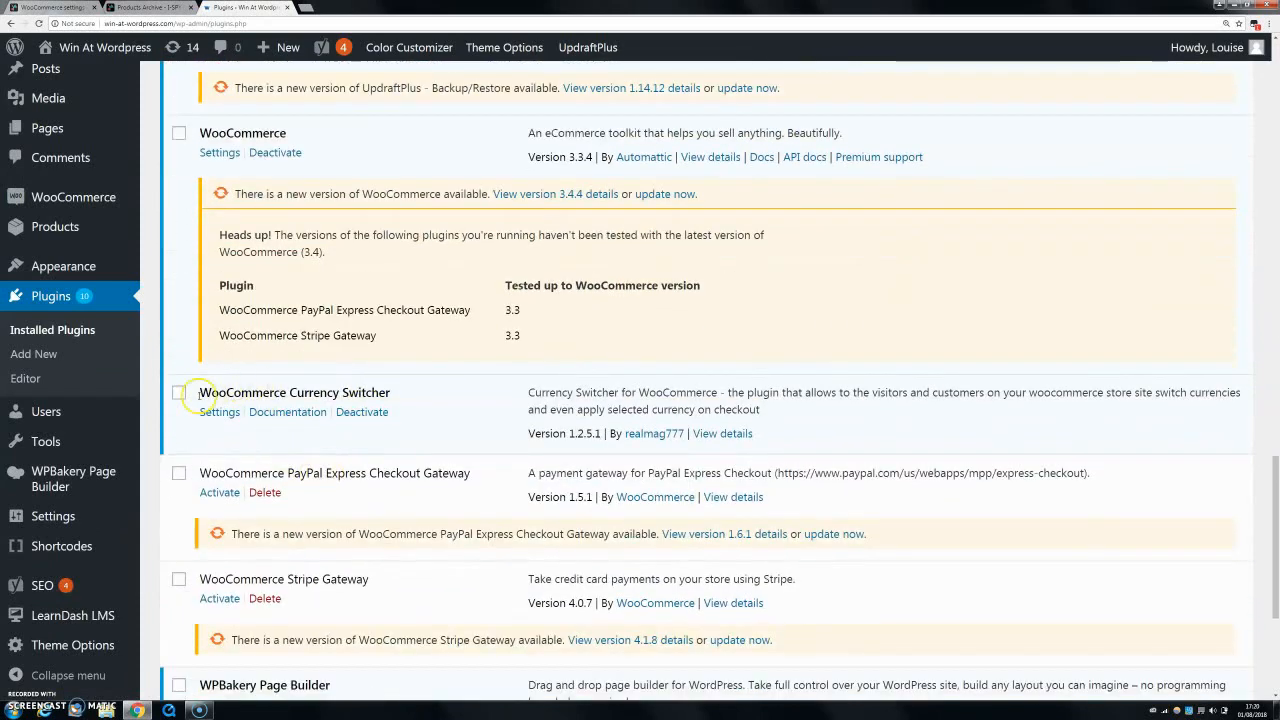
left_click_drag(200, 395, 394, 395)
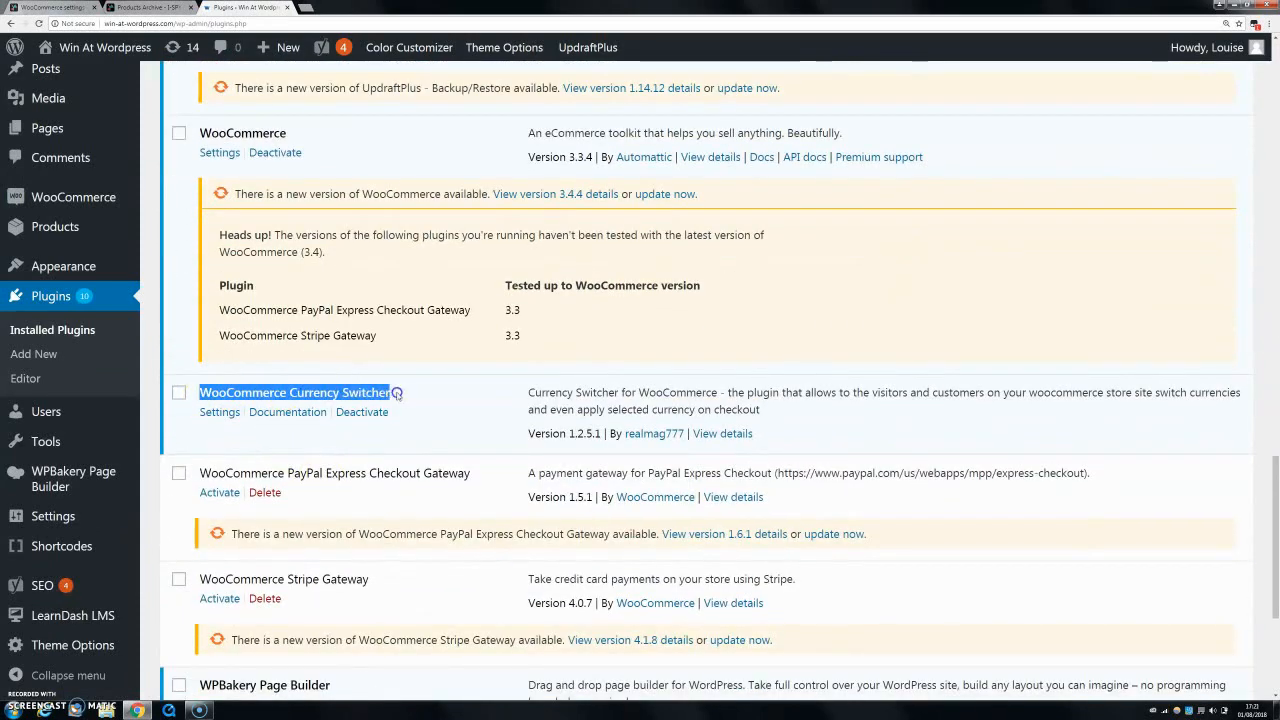
left_click(236, 412)
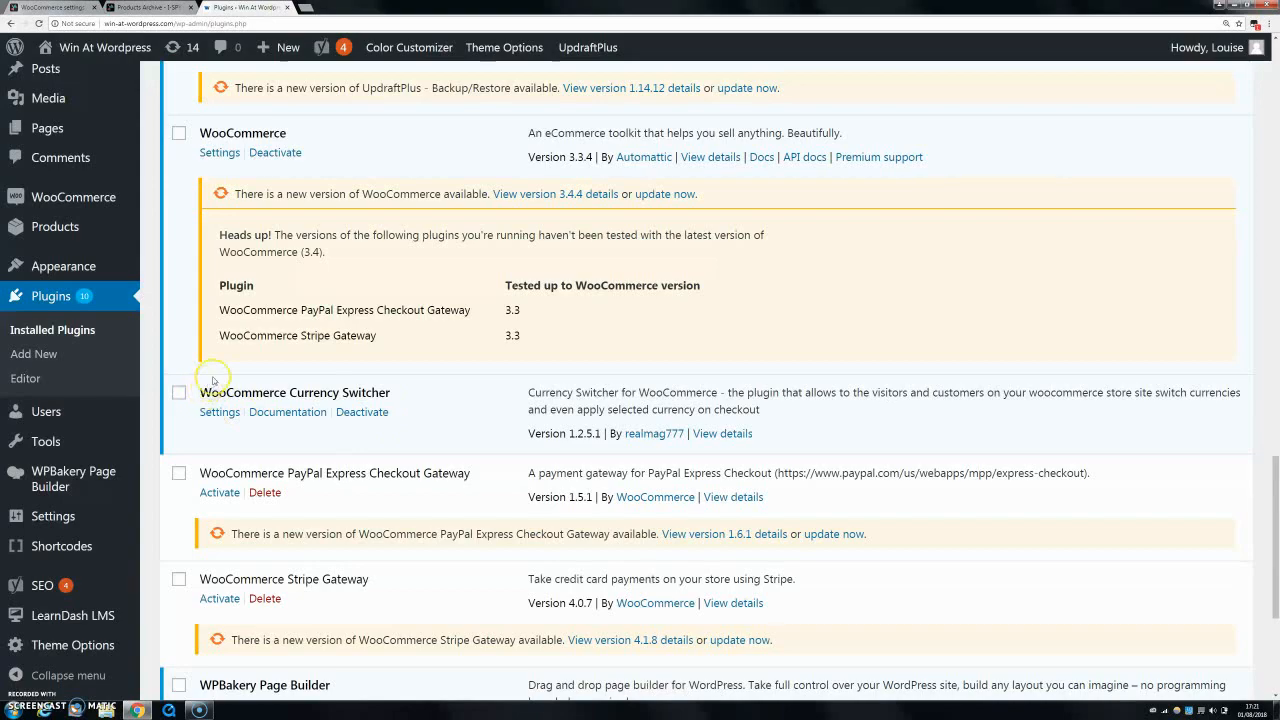
Step: Open the settings of the WooCommerce Currency Switcher plugin and go to its currency list
scroll(213, 381, "up", 15)
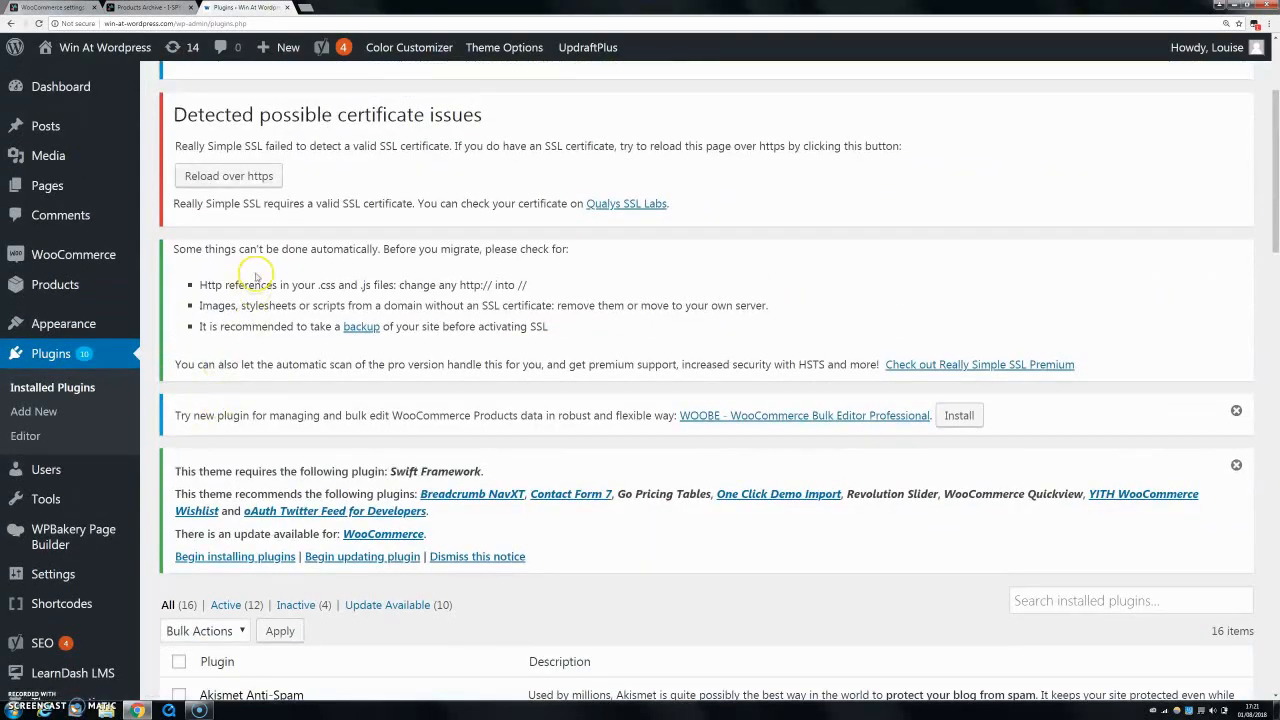
scroll(237, 148, "up", 3)
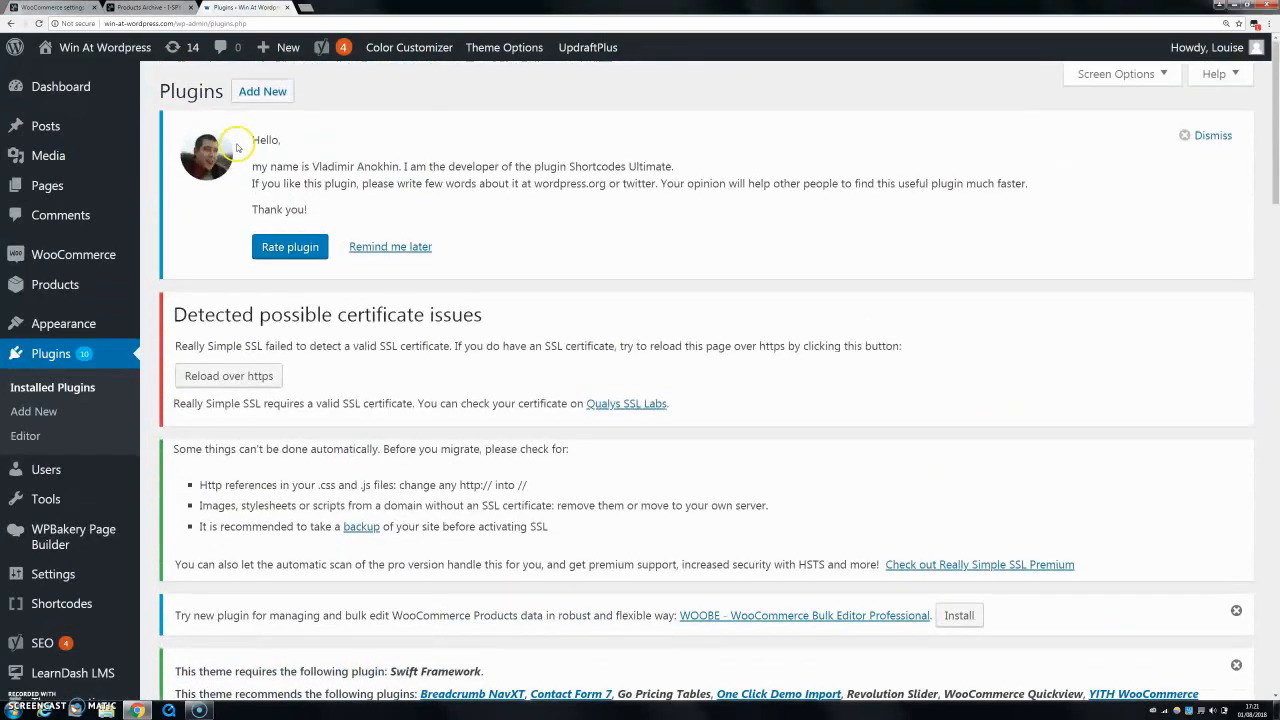
scroll(257, 157, "down", 10)
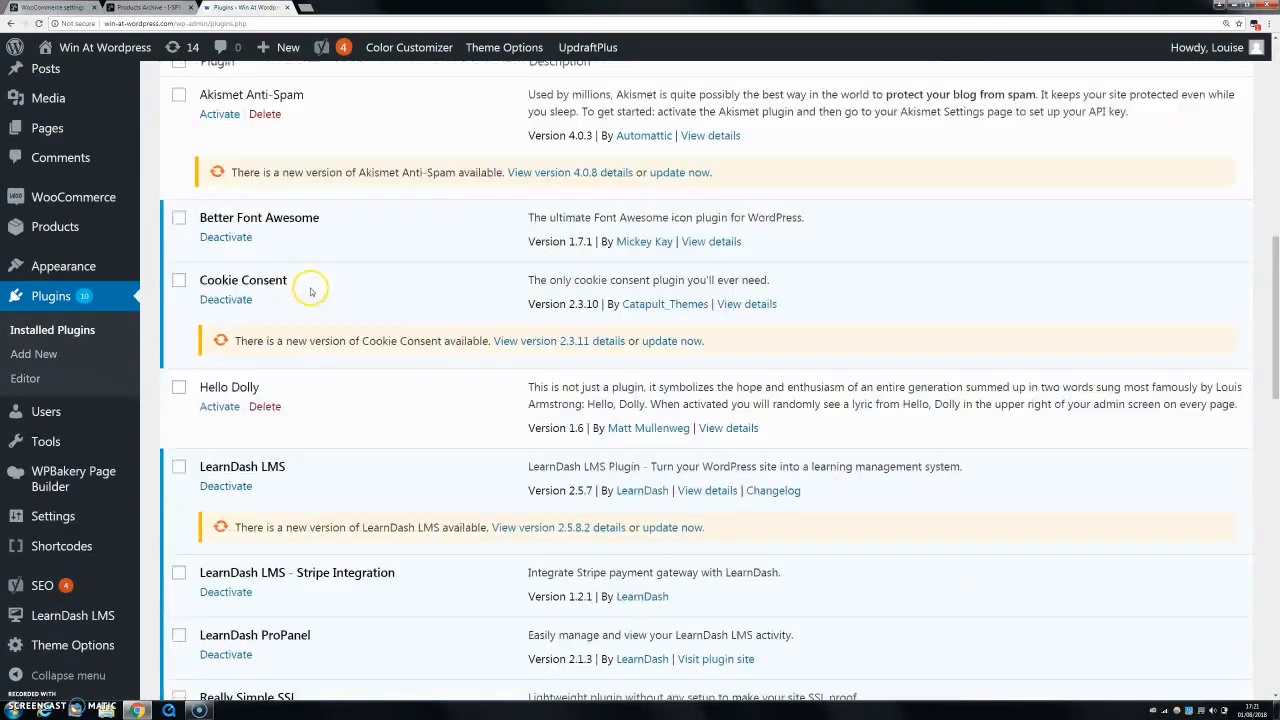
scroll(310, 291, "down", 9)
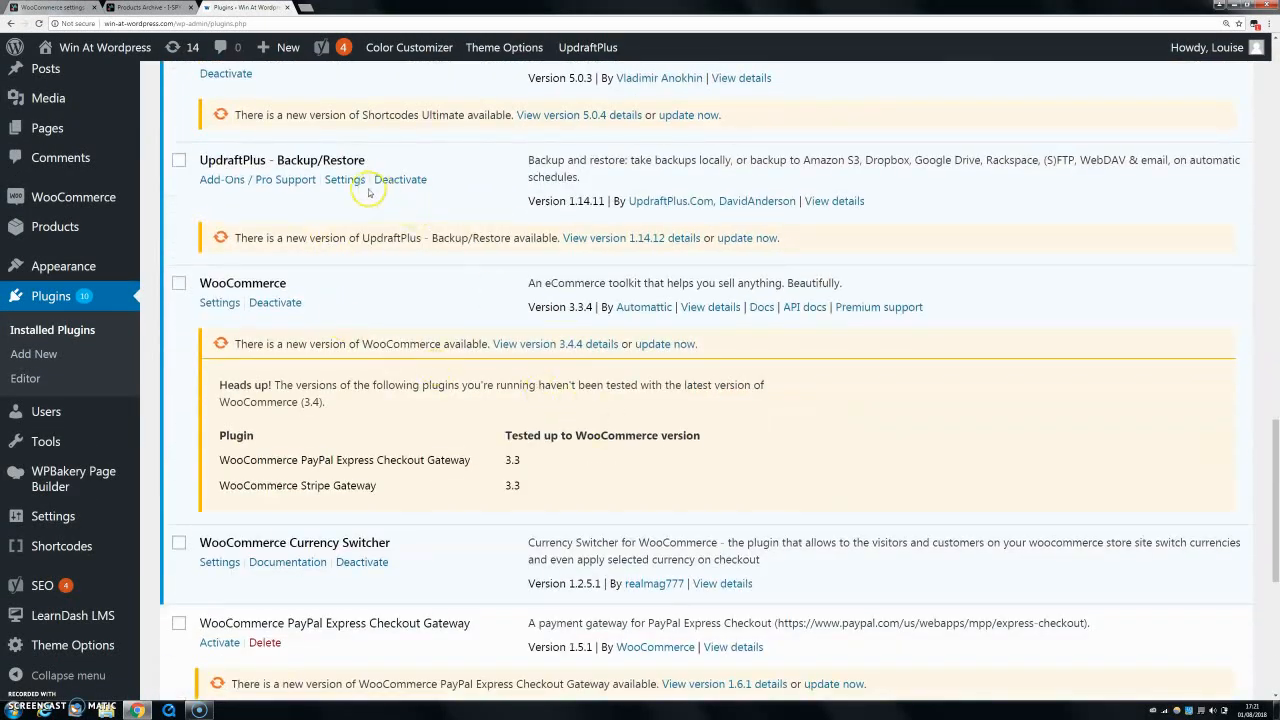
scroll(310, 314, "down", 3)
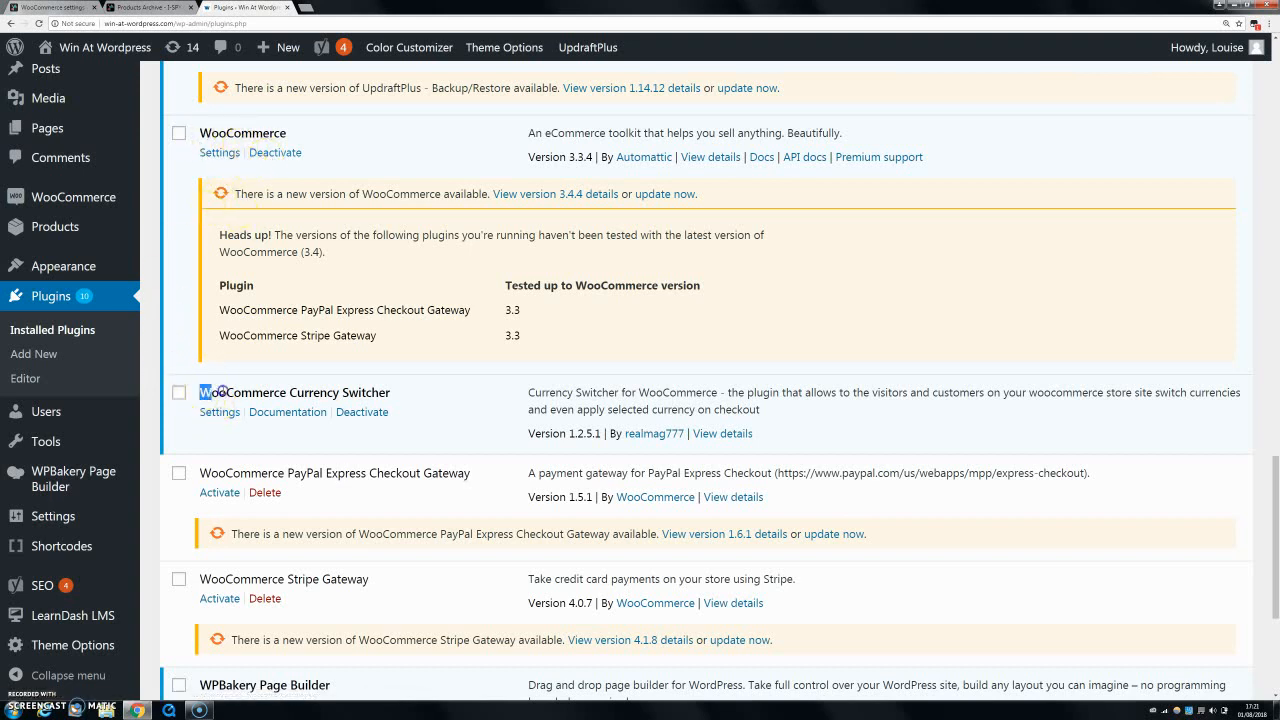
left_click_drag(223, 392, 403, 394)
left_click(404, 397)
left_click(220, 412)
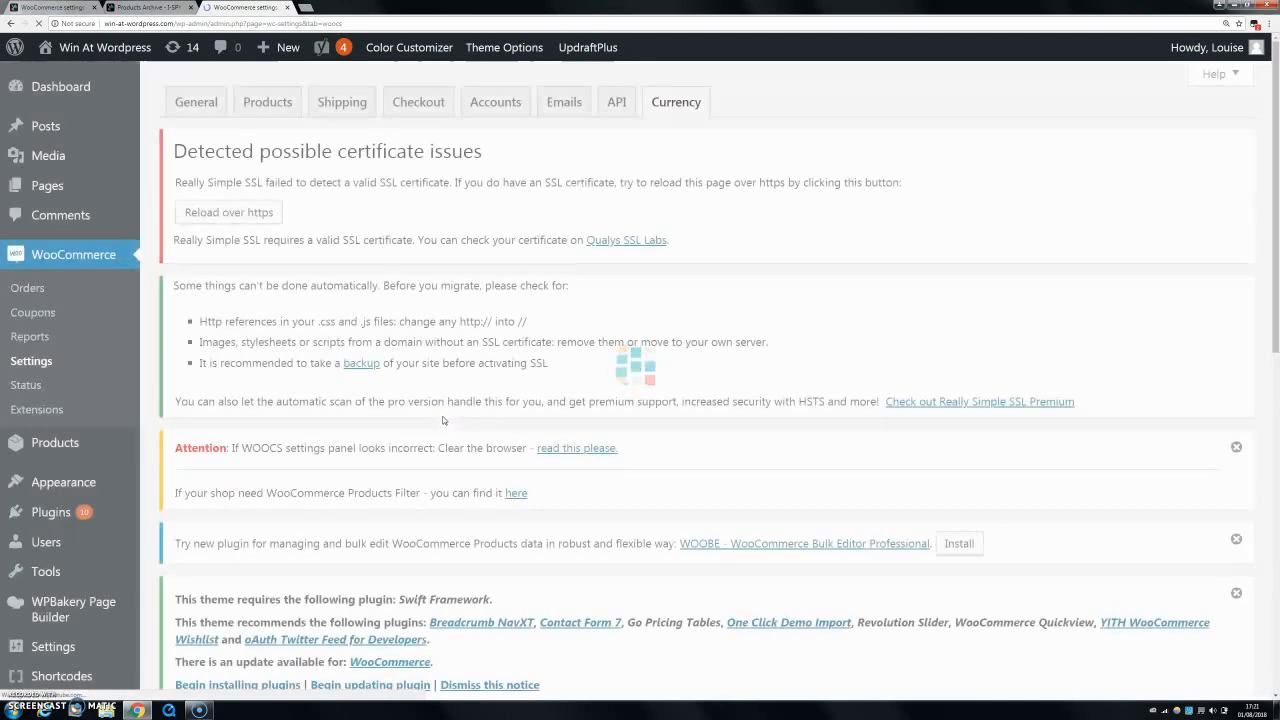
scroll(432, 357, "down", 5)
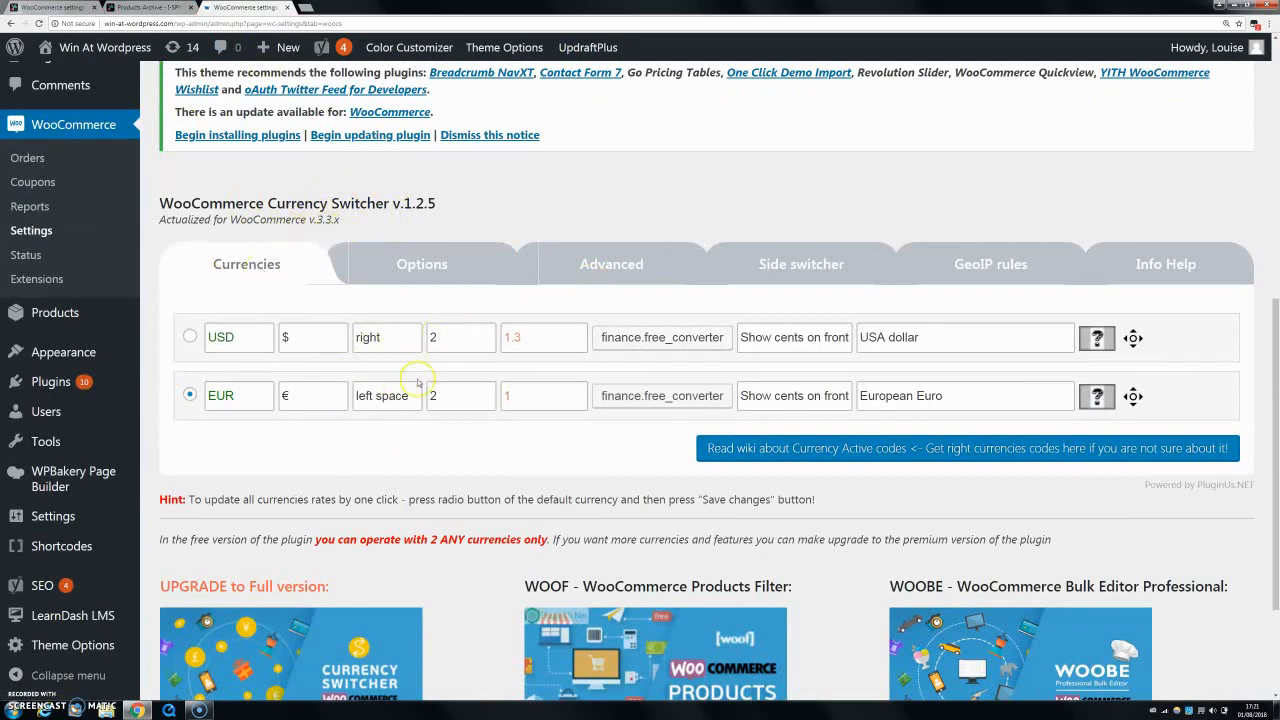
Step: Compare the plugin versions on both sites and highlight the free version's WooCommerce compatibility and currency limit notes
left_click(55, 7)
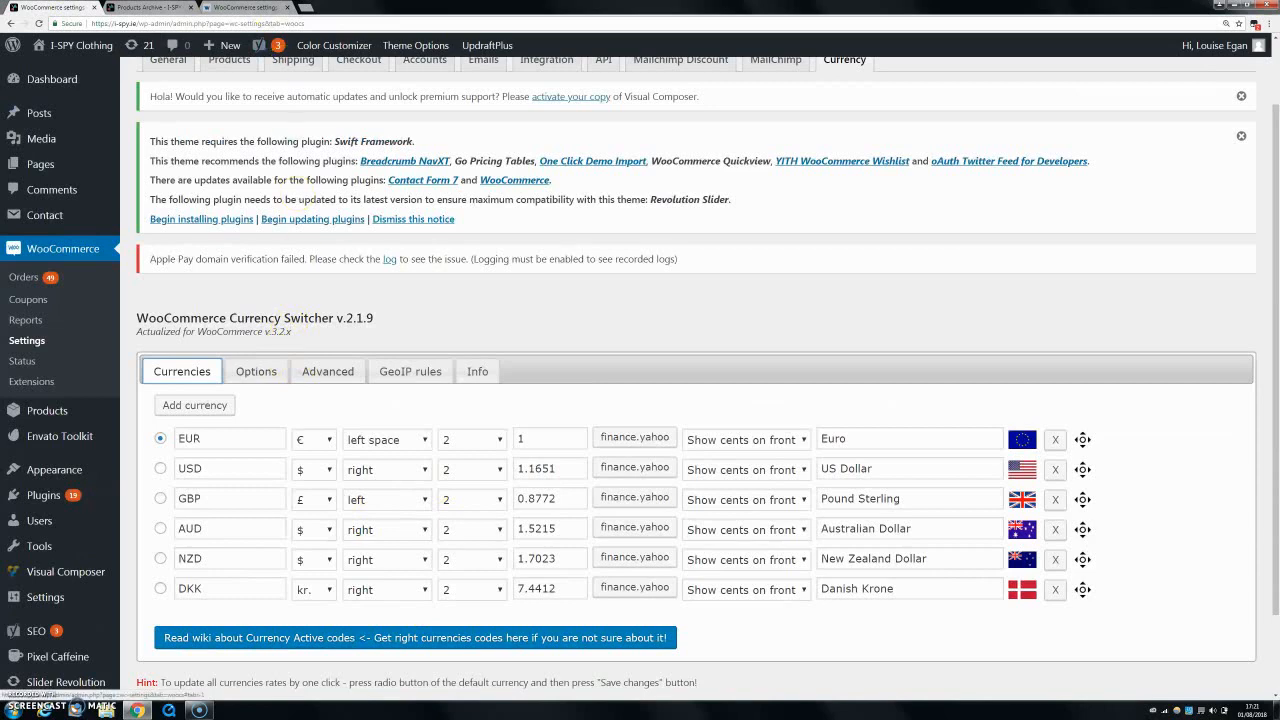
left_click(252, 7)
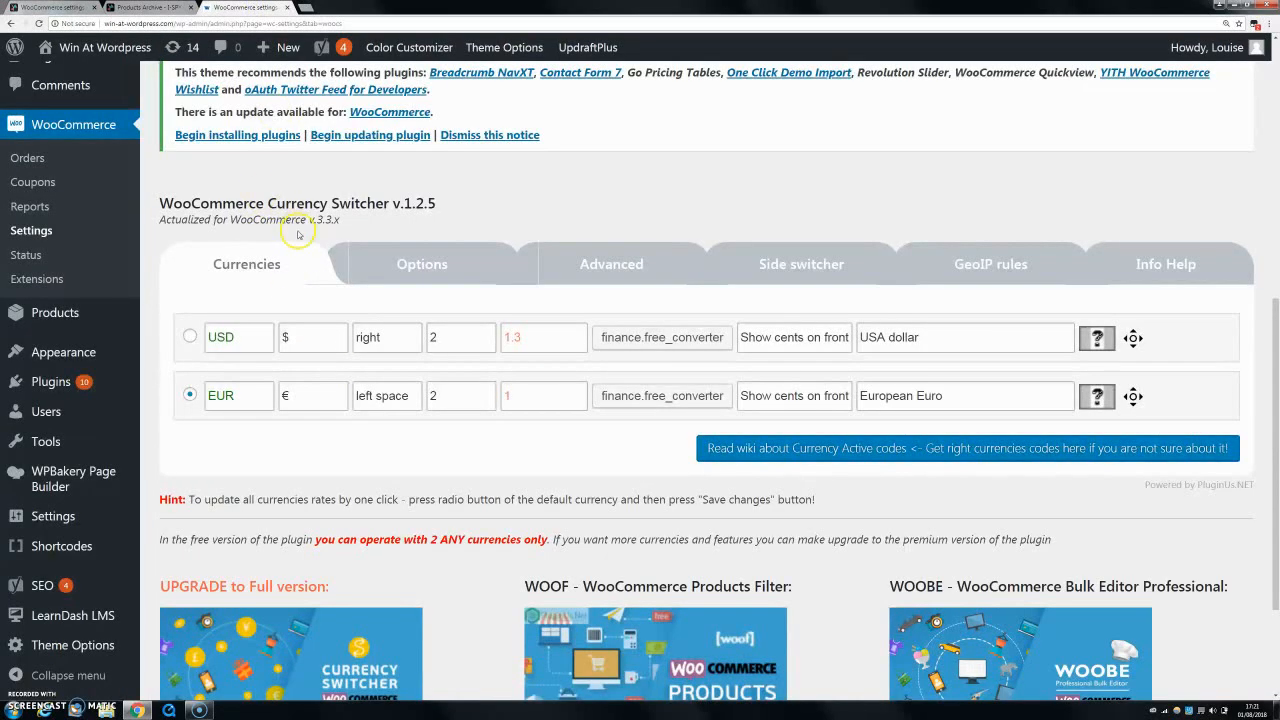
left_click_drag(316, 222, 357, 225)
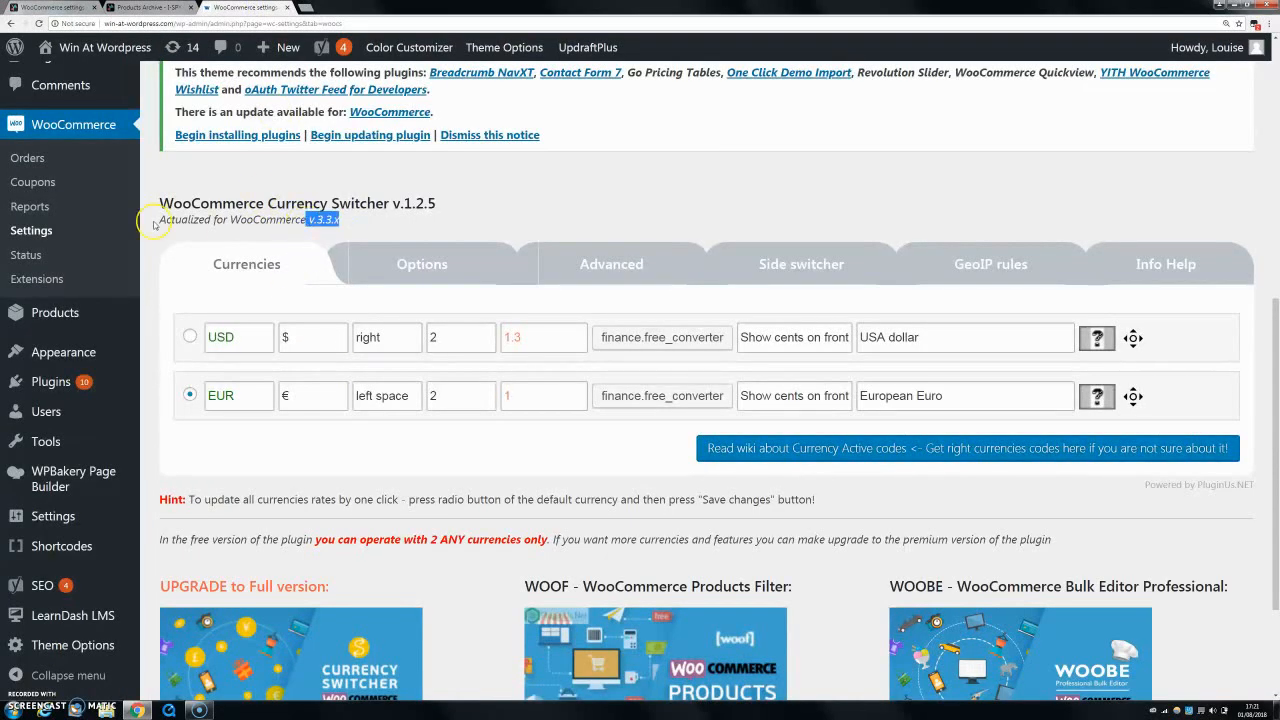
left_click(261, 236)
left_click_drag(428, 540, 556, 540)
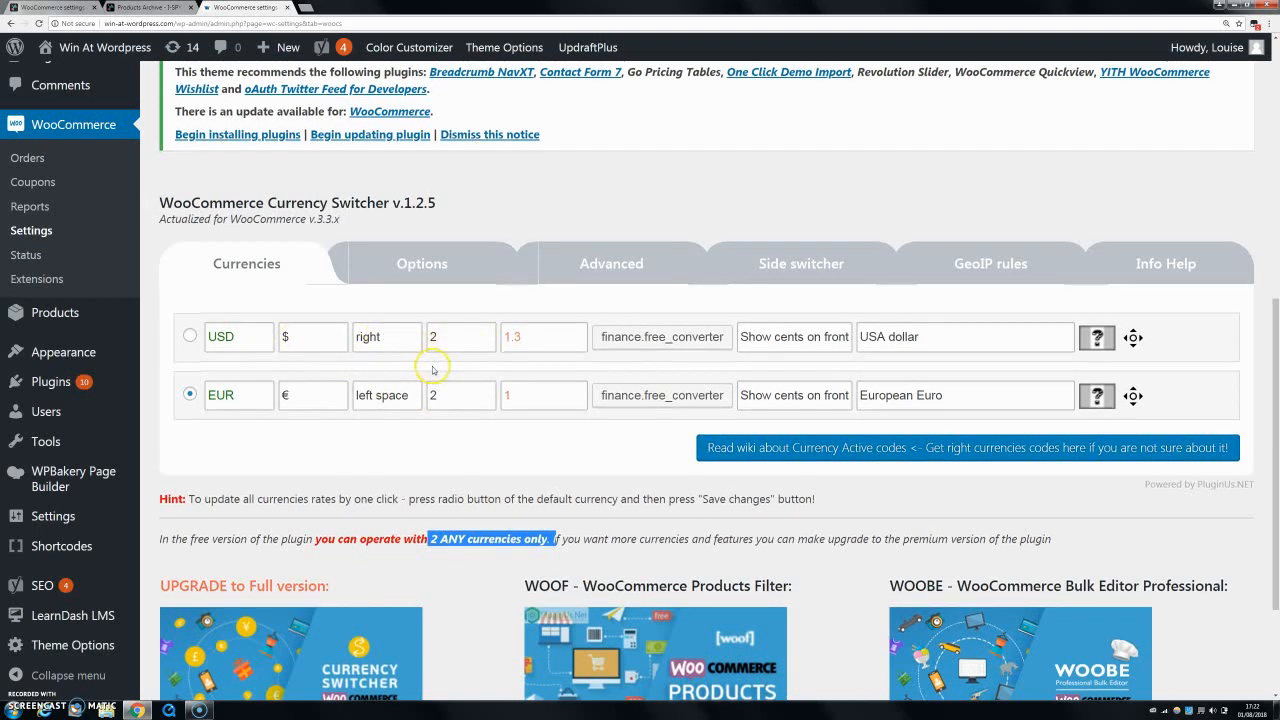
Step: Open the full version upgrade page of WooCommerce Currency Switcher in a new browser tab
scroll(428, 366, "down", 1)
right_click(272, 556)
left_click(324, 418)
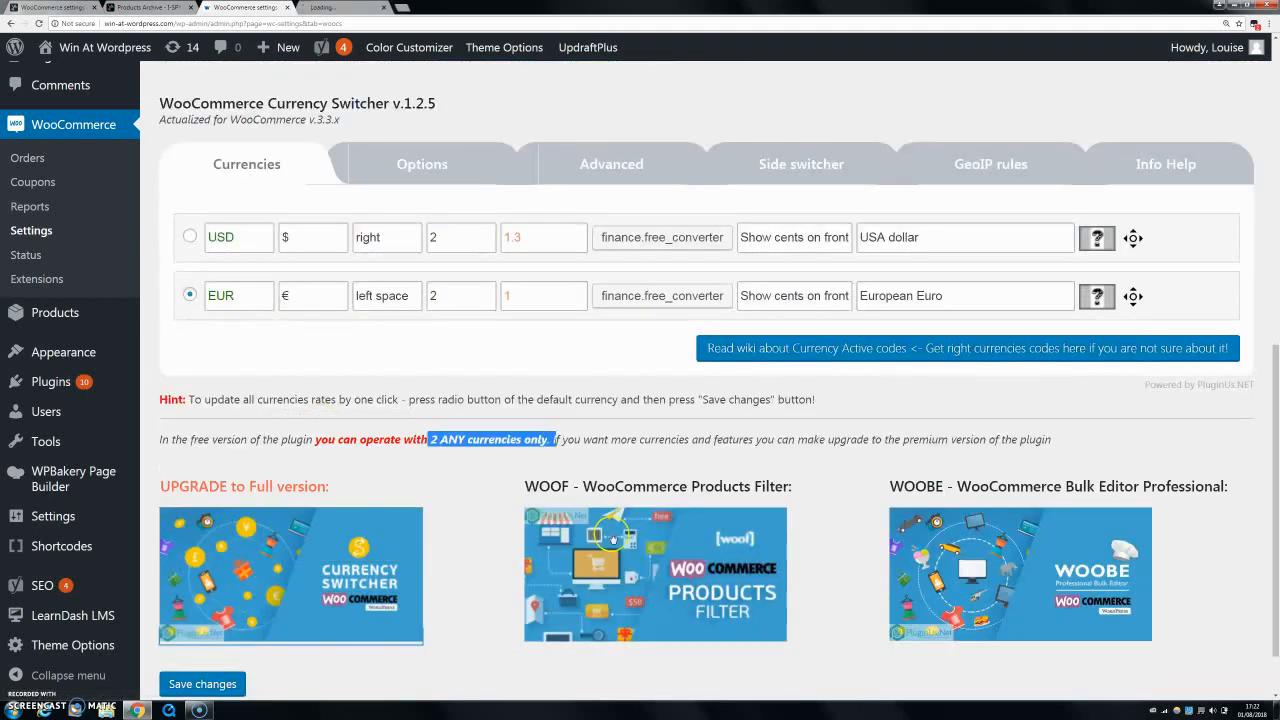
Step: Look through the Info Help section of the free currency switcher plugin
left_click(1152, 162)
scroll(768, 432, "down", 5)
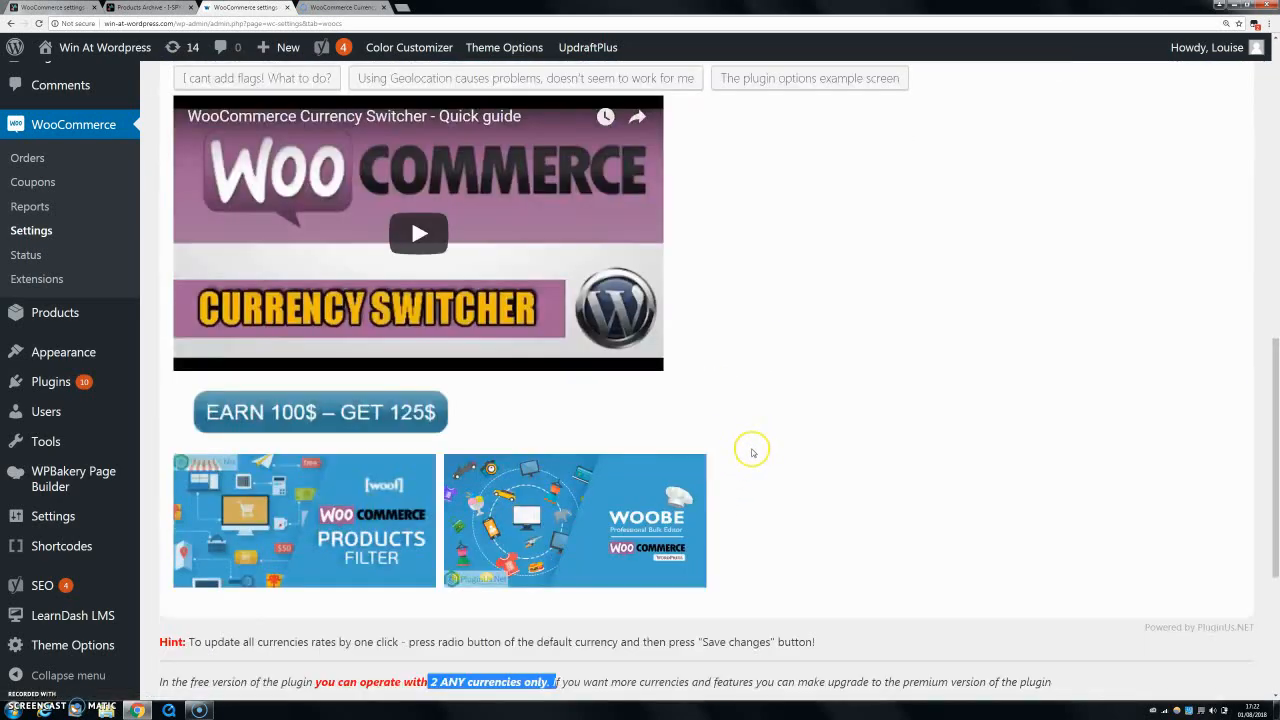
scroll(459, 437, "up", 6)
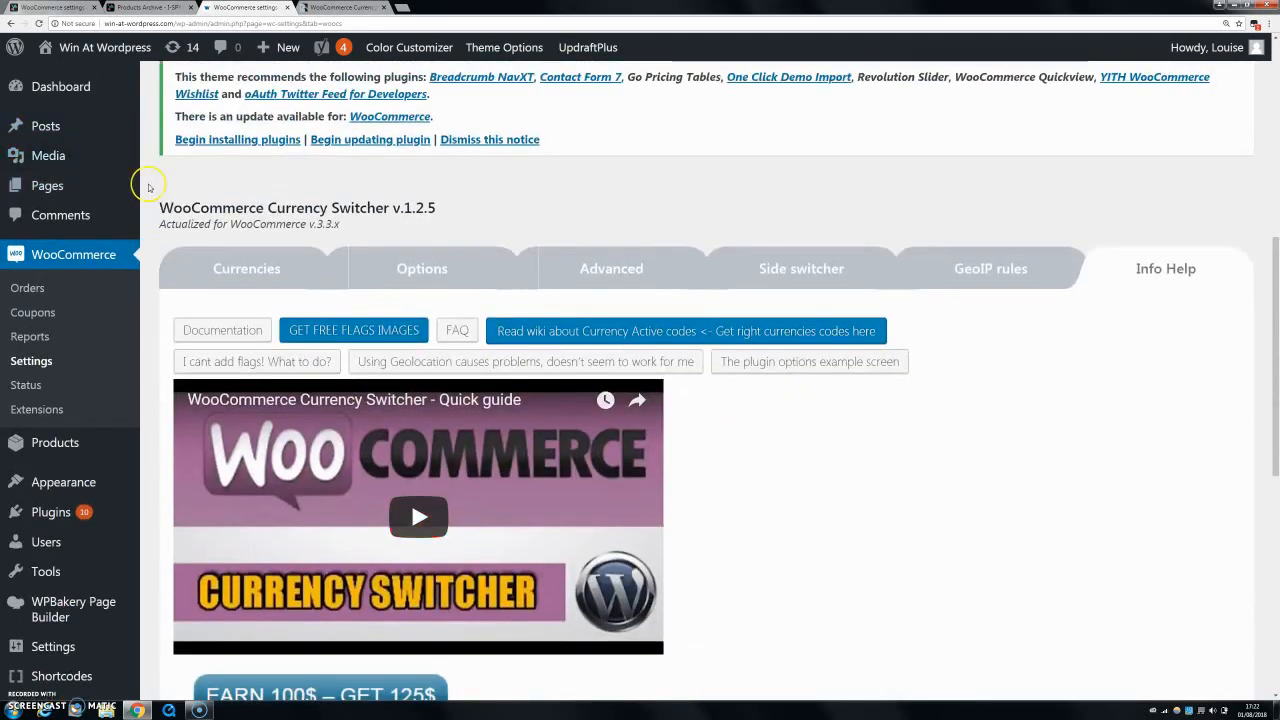
Step: Highlight the pirate version warning in the I-SPY site's plugin info and view the CodeCanyon product page
left_click(68, 7)
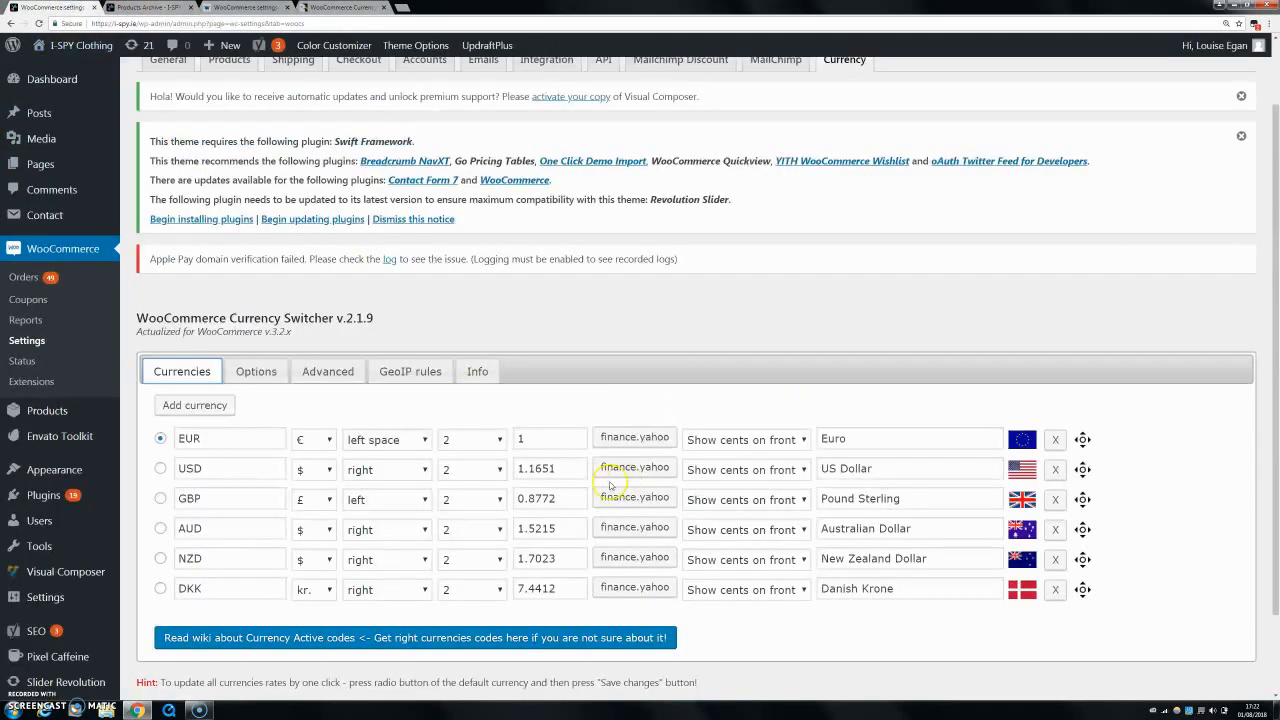
left_click(477, 370)
scroll(600, 556, "down", 2)
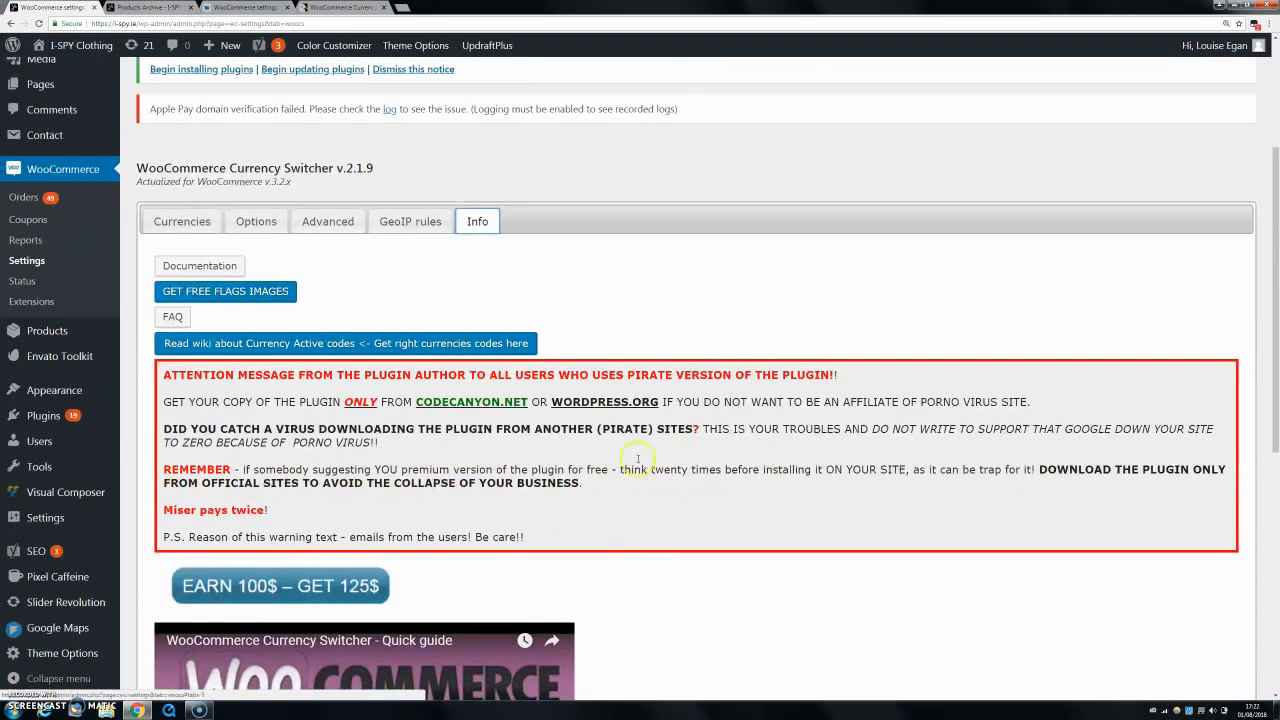
left_click_drag(629, 375, 861, 372)
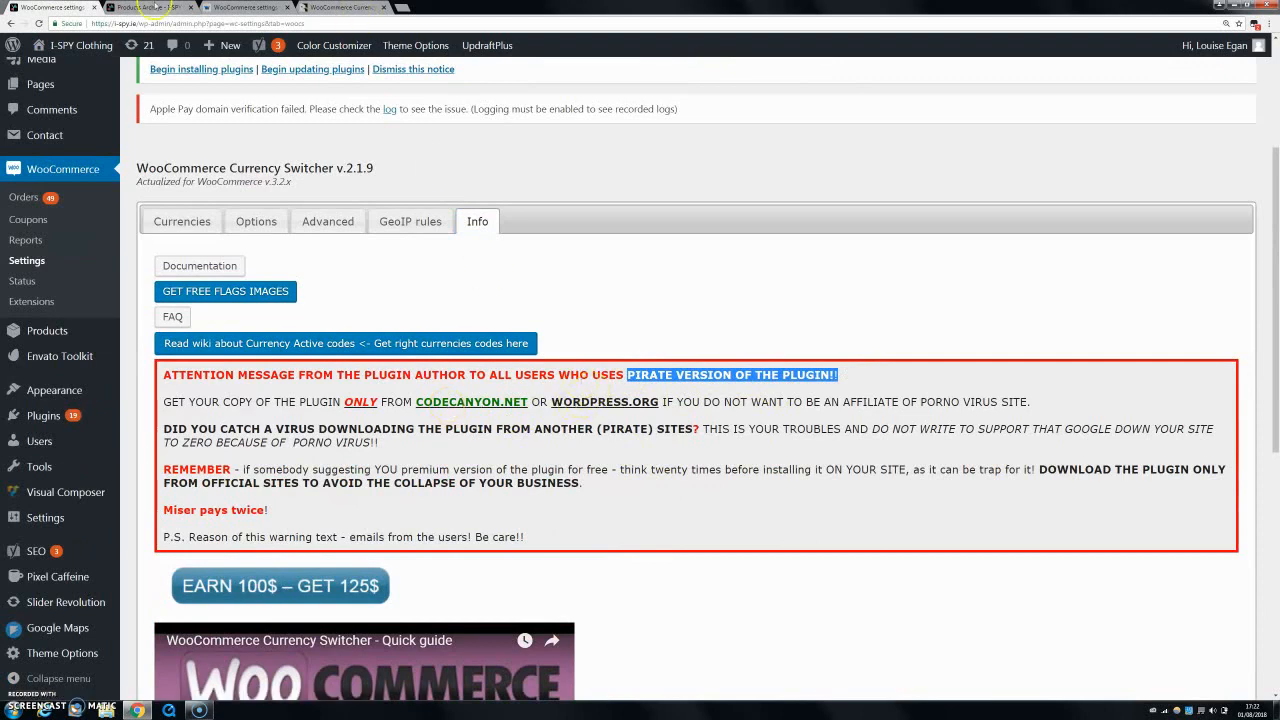
left_click(332, 8)
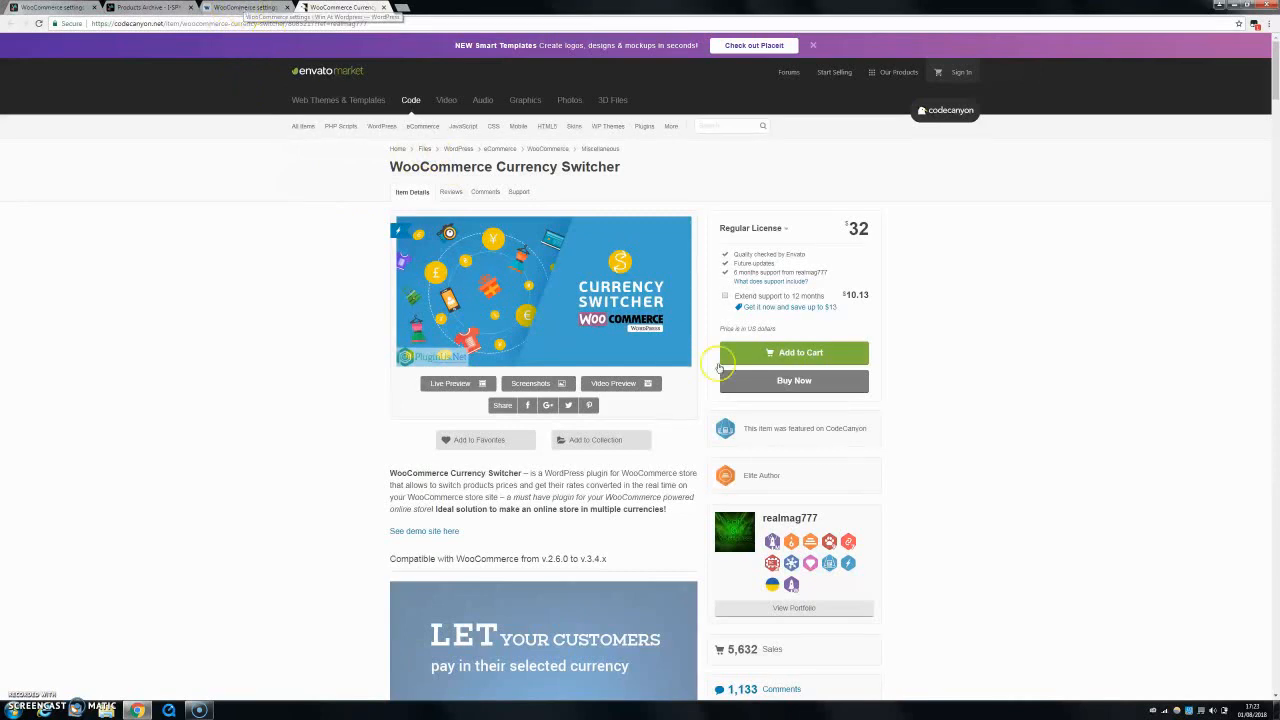
Step: Return to the Win At WordPress site's Currencies settings and highlight the USD and EUR currency codes
left_click(224, 12)
left_click(216, 265)
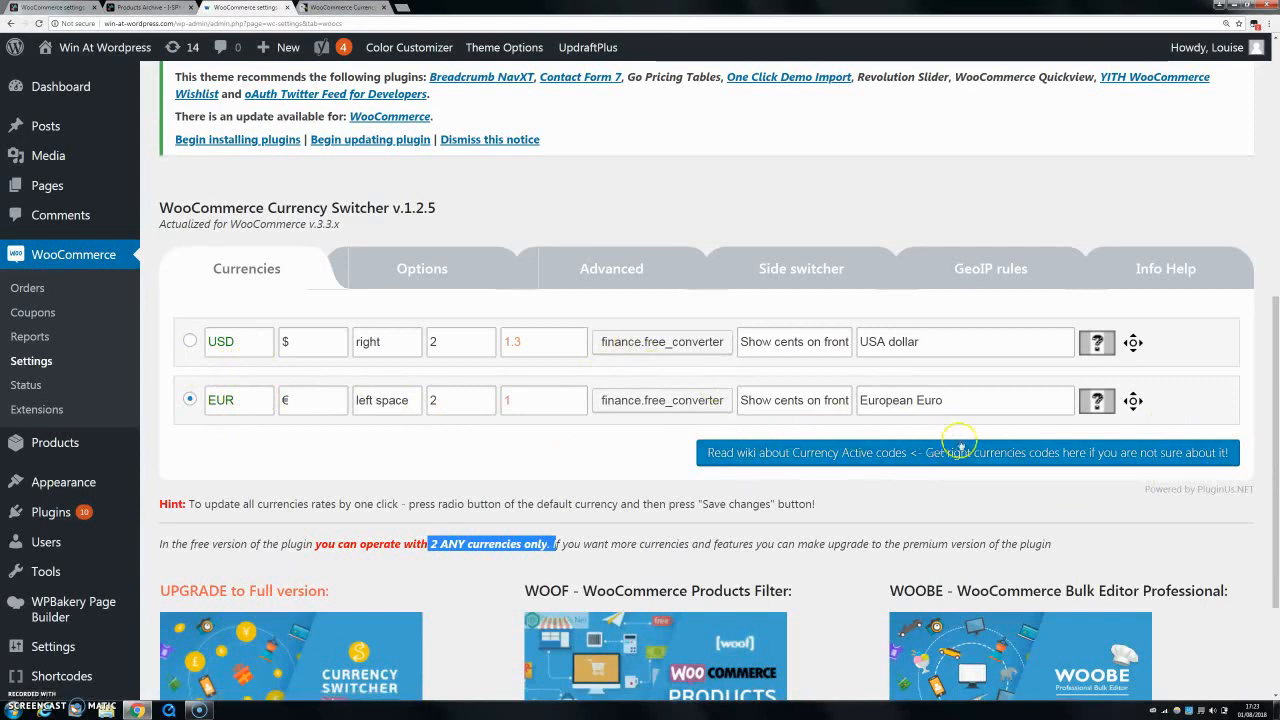
left_click(244, 348)
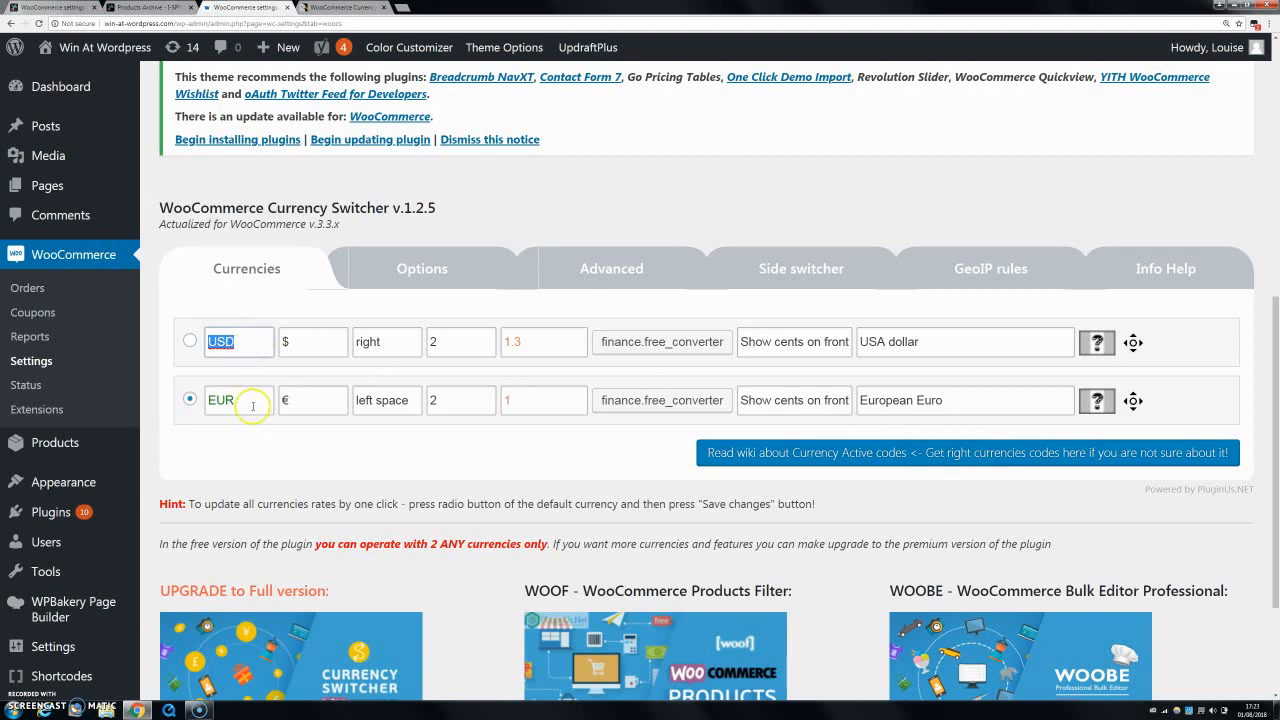
left_click_drag(242, 401, 208, 407)
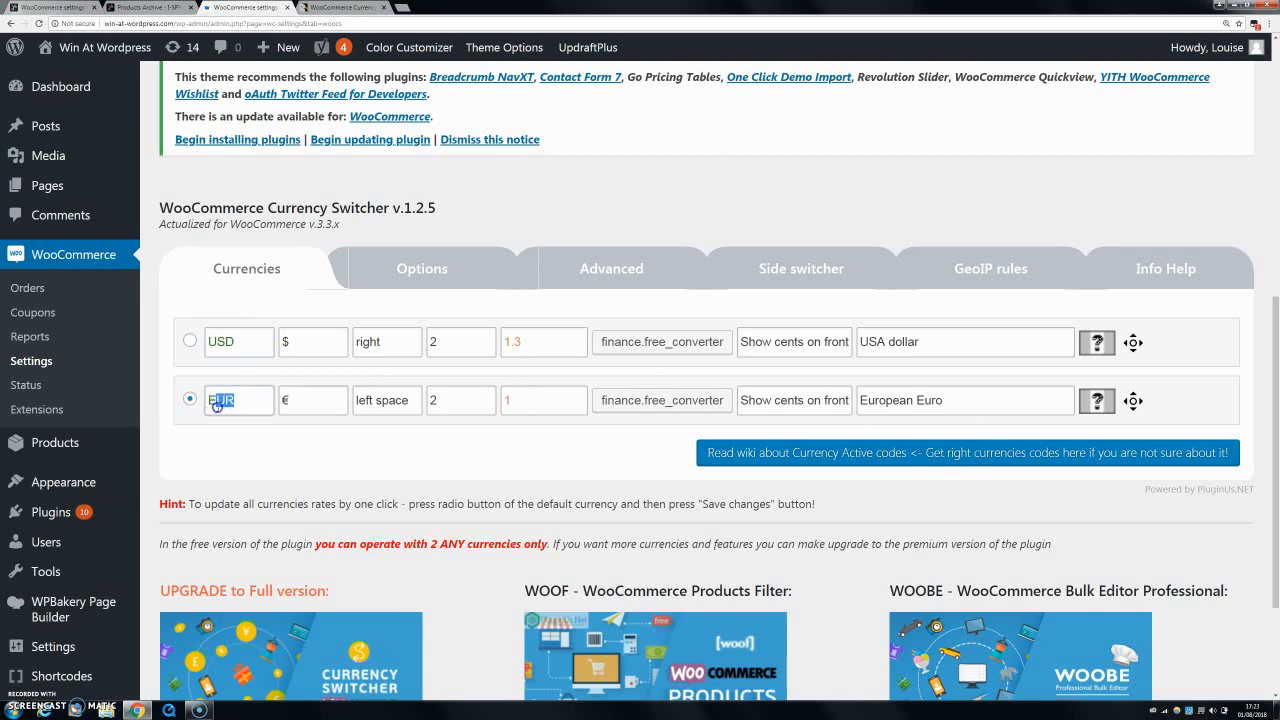
left_click_drag(237, 343, 202, 354)
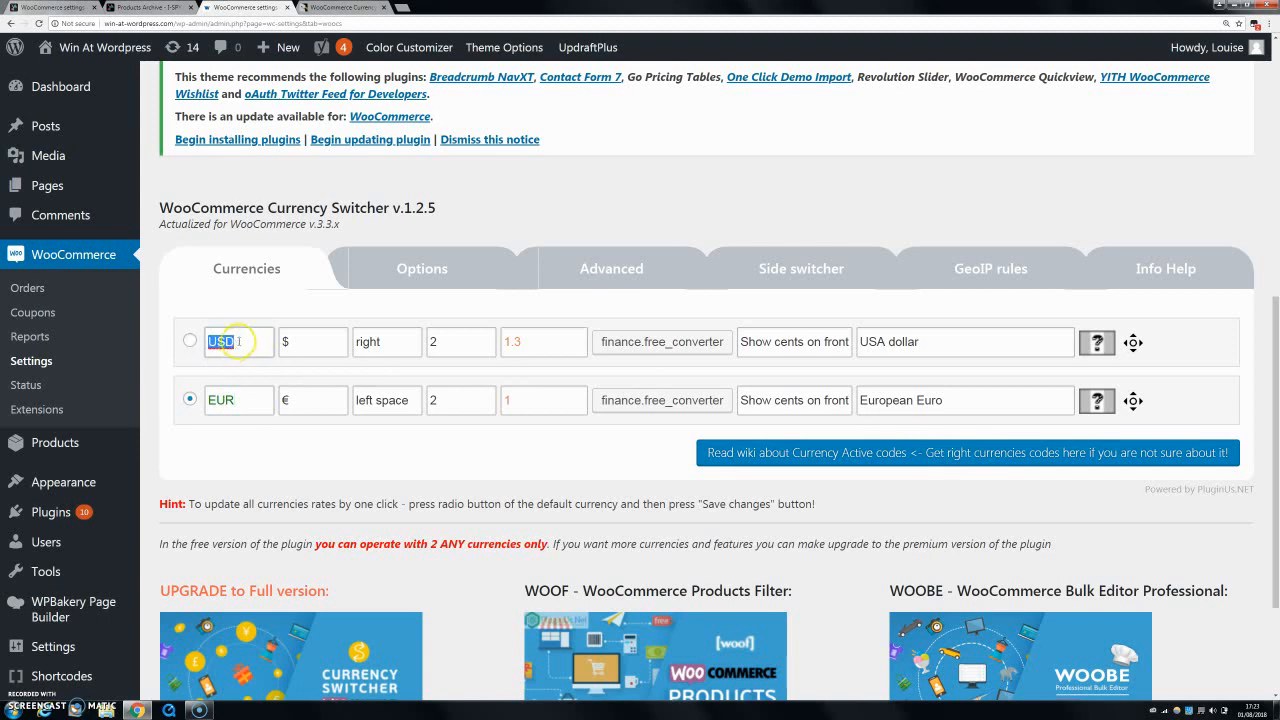
Step: Search Google for "code for yen" in a new browser tab
key("ctrl+t")
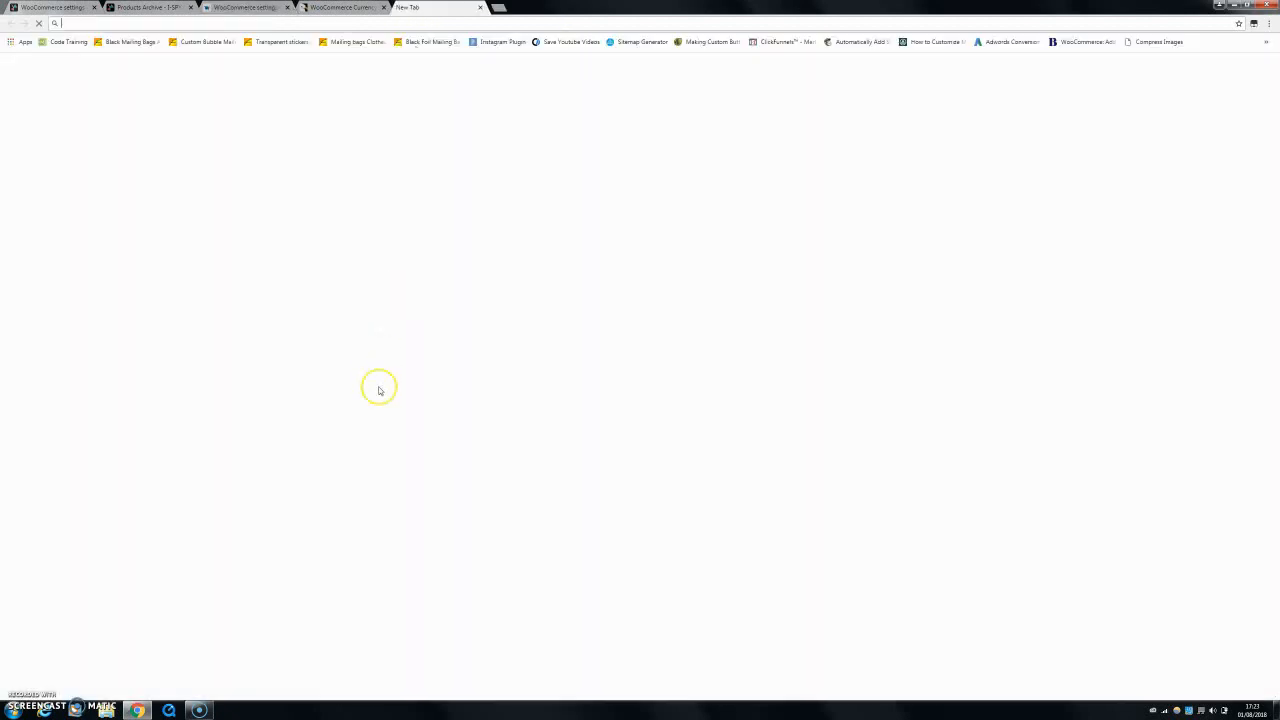
type("cod")
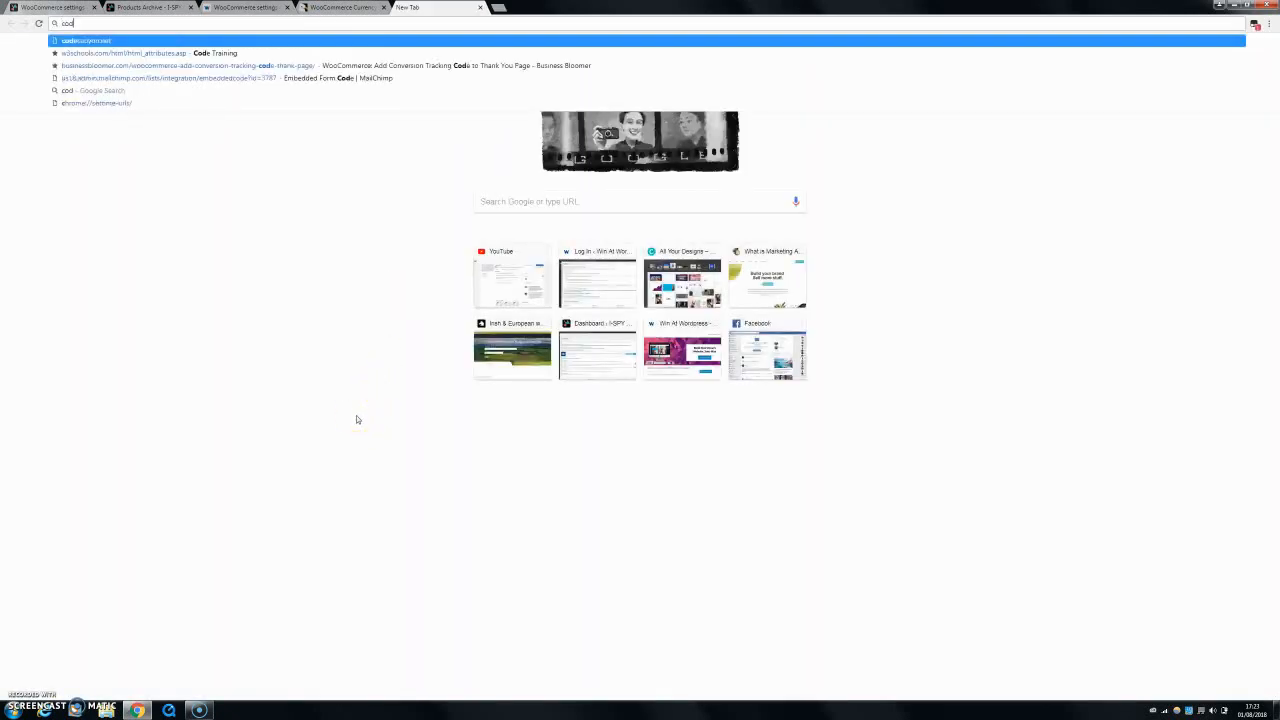
type("e for y")
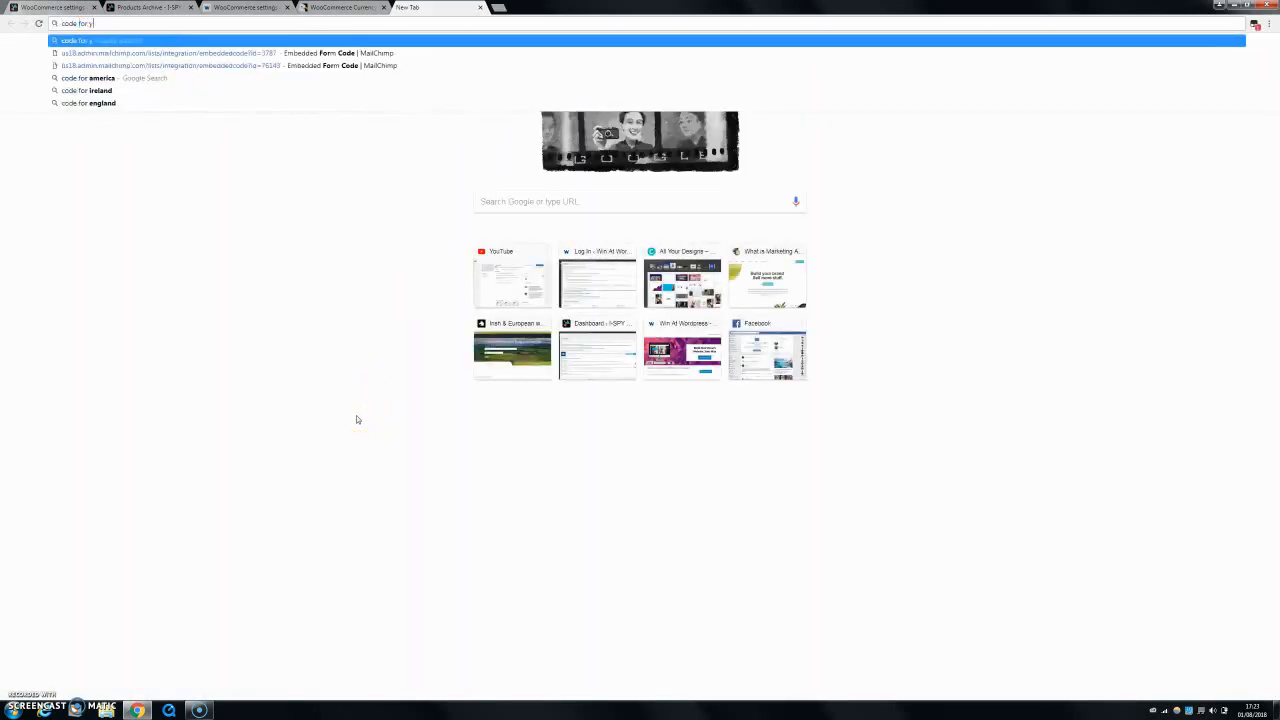
type("en")
key("Return")
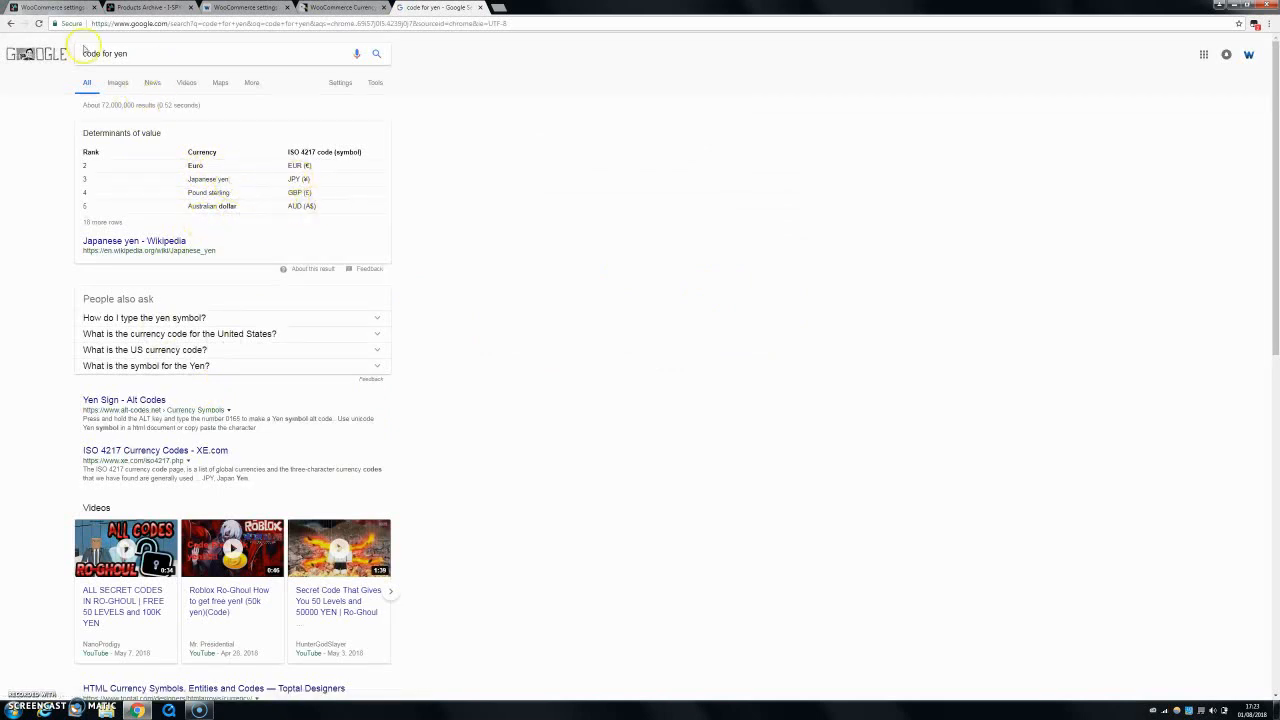
Step: Return to the Win At WordPress currency settings and view the USD row's symbol, symbol position and decimals choices
left_click(240, 7)
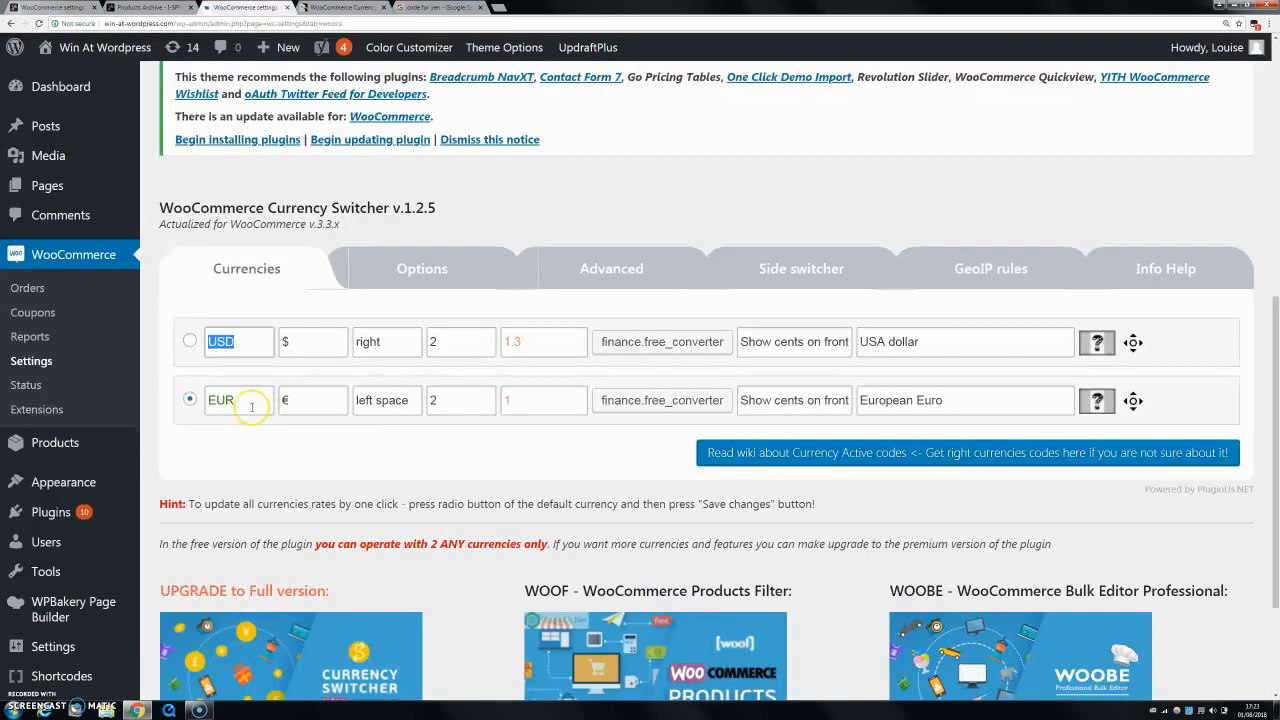
left_click(292, 342)
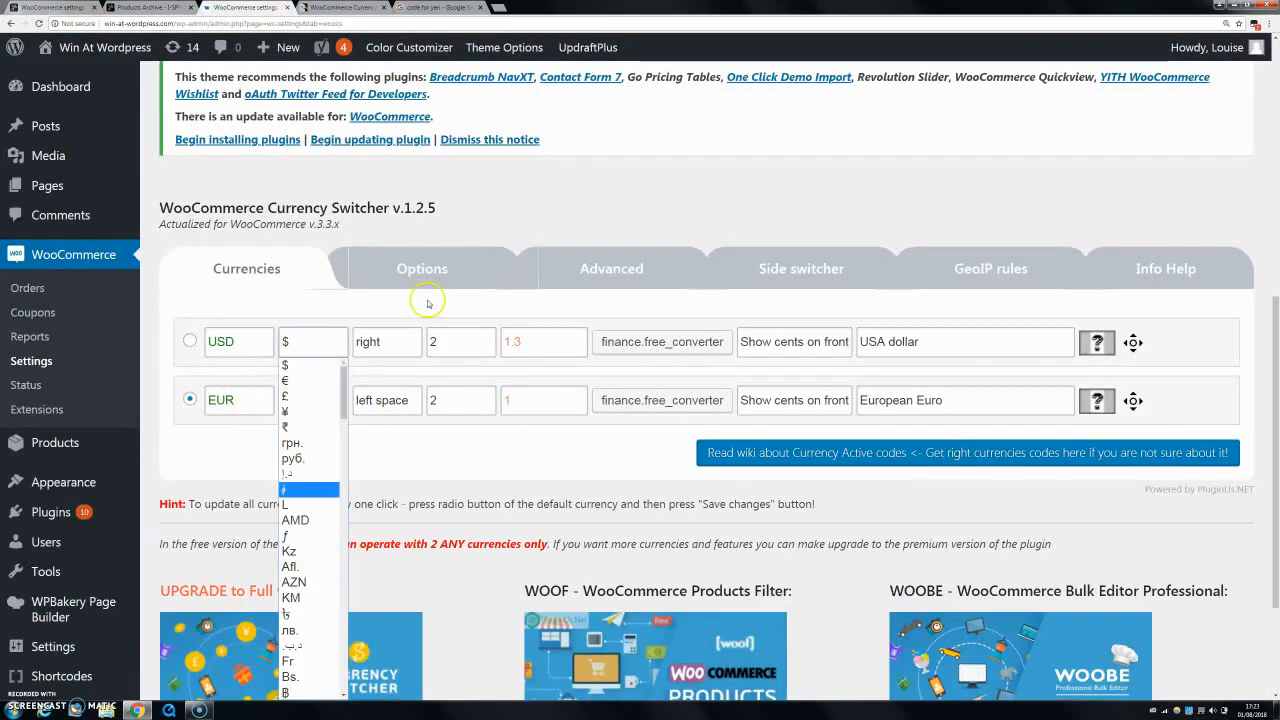
left_click(388, 302)
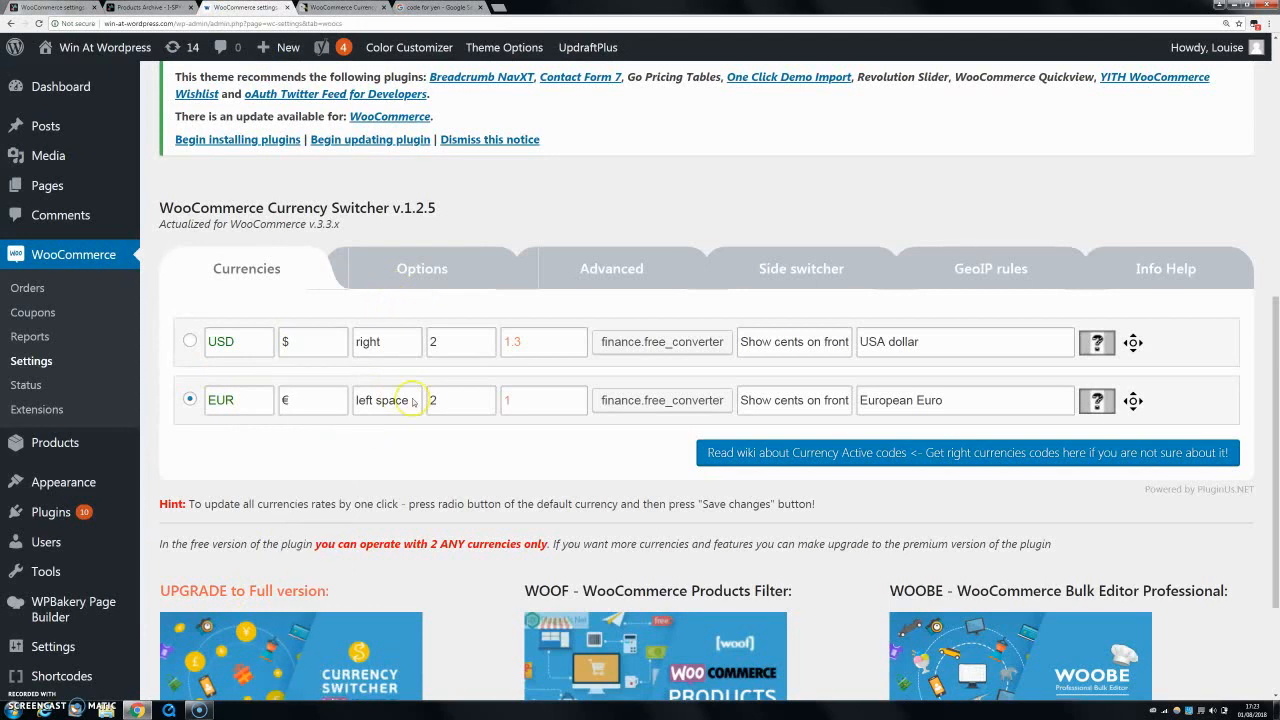
left_click(388, 344)
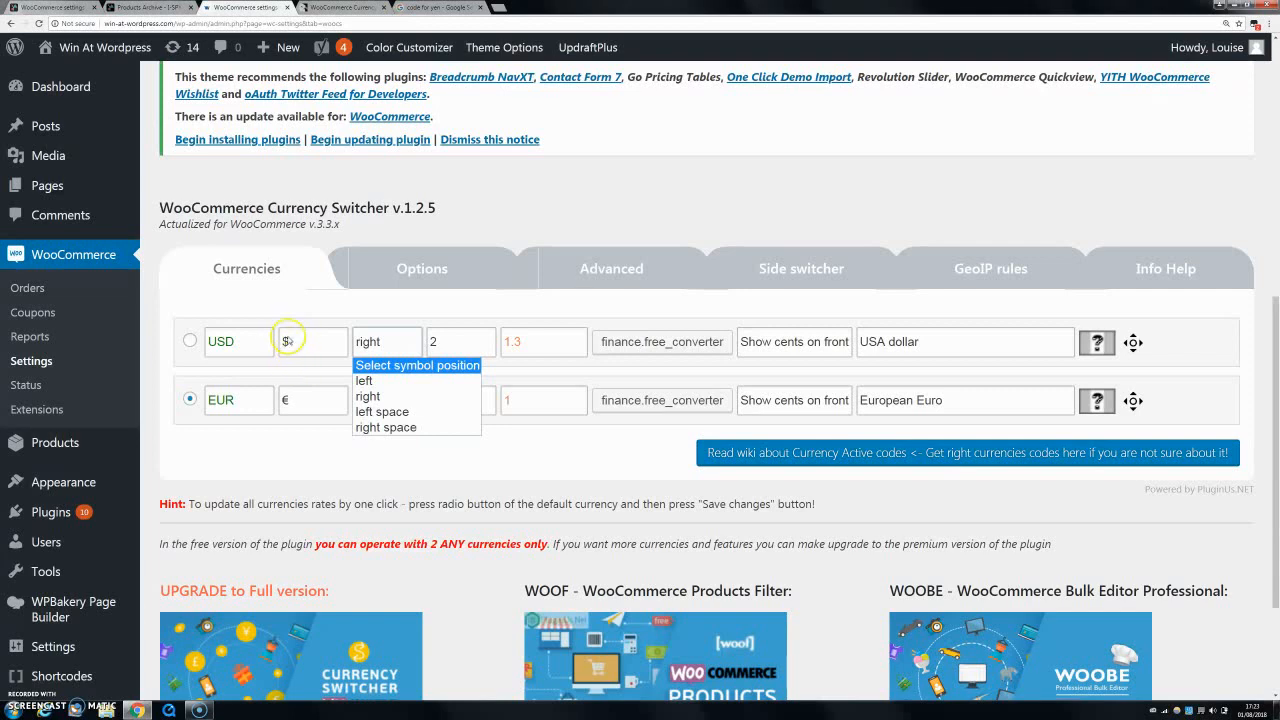
left_click(323, 432)
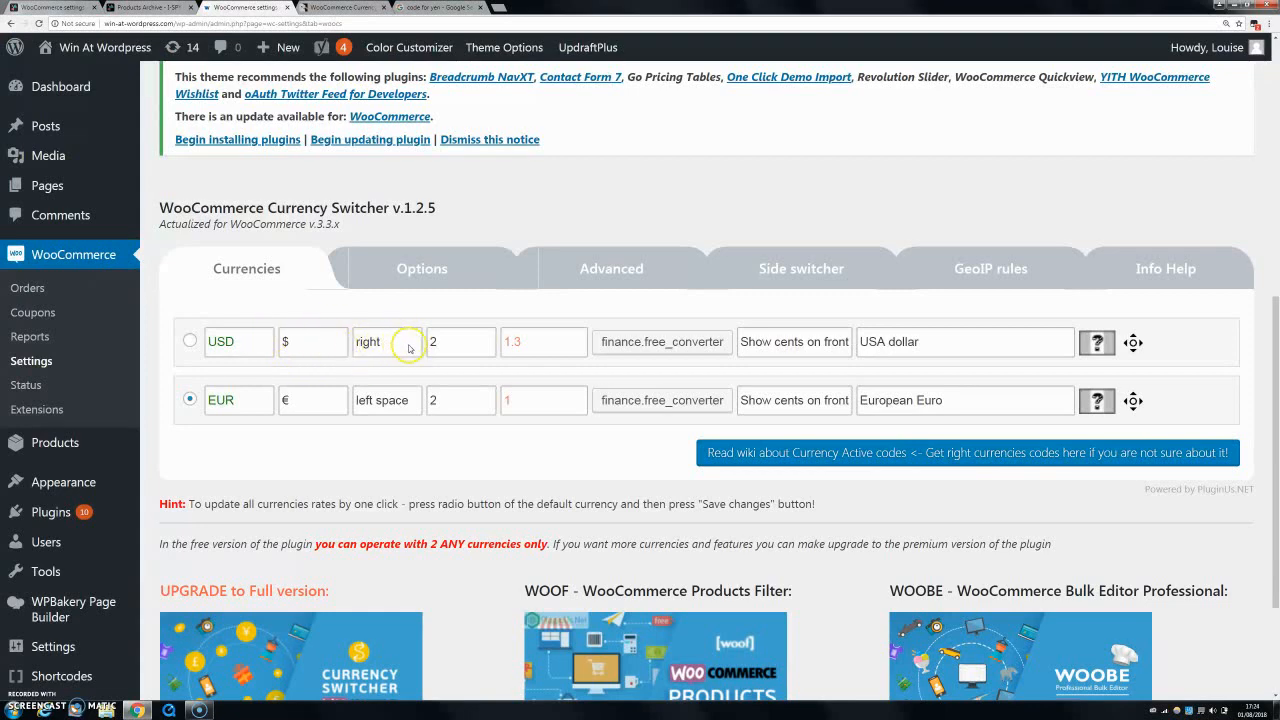
left_click(459, 348)
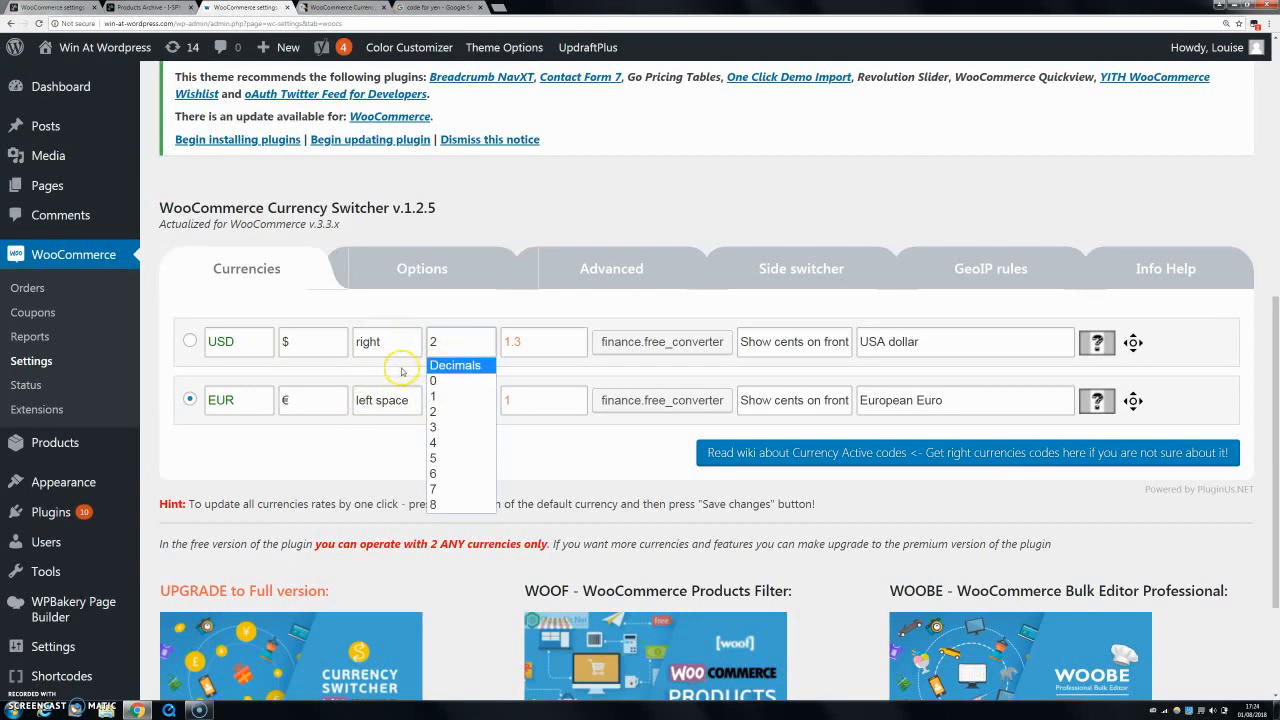
left_click(440, 334)
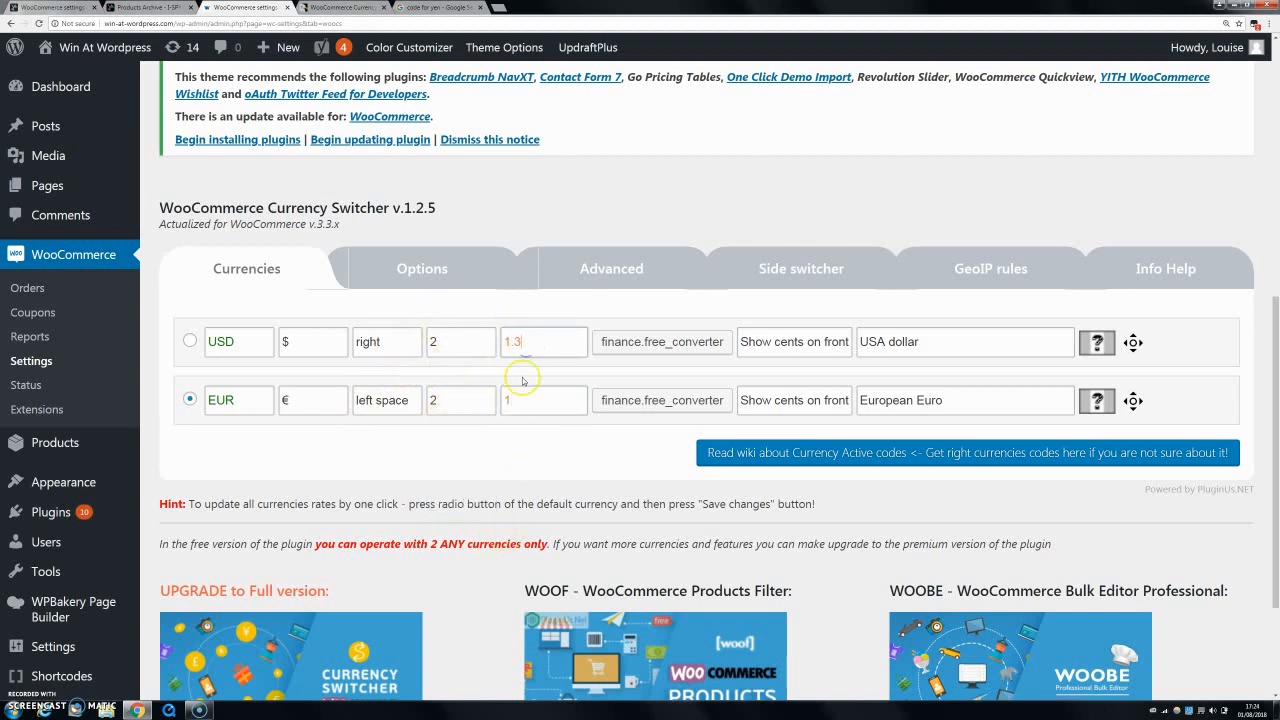
Step: Fetch the USD exchange rate with the free converter and highlight the fetched rate
left_click(520, 409)
left_click(543, 410)
left_click(632, 346)
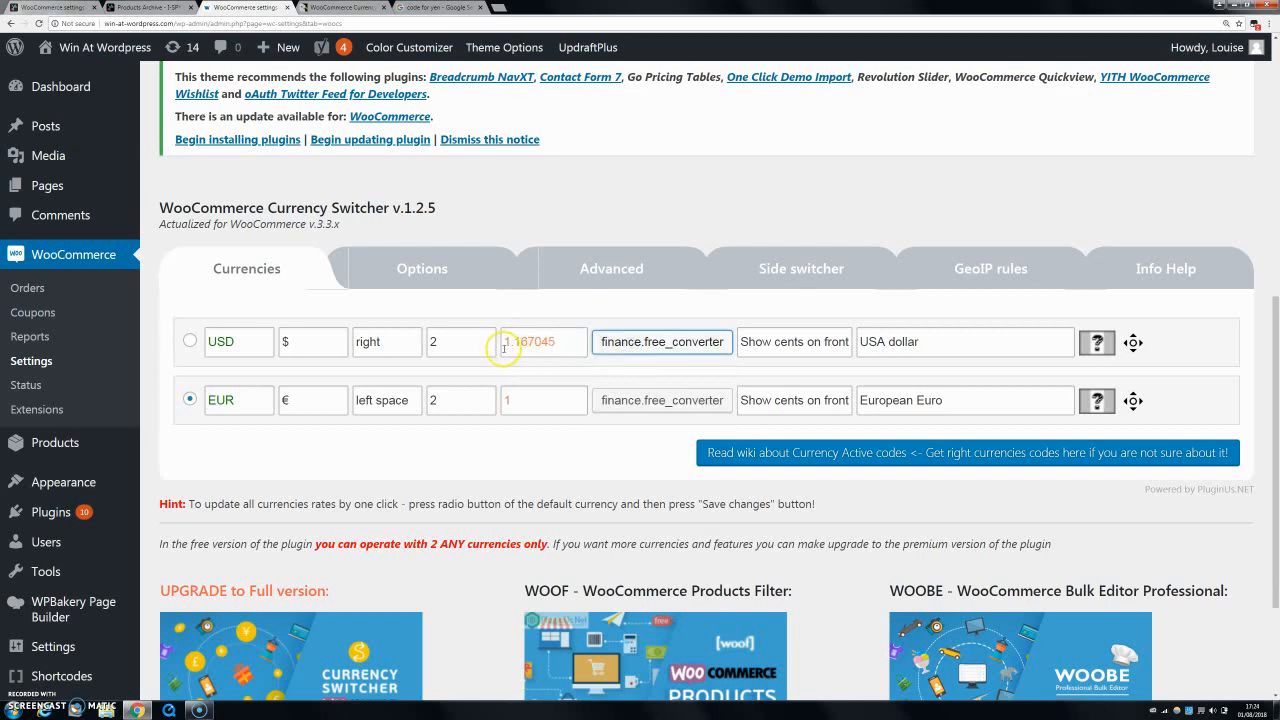
left_click_drag(503, 347, 580, 348)
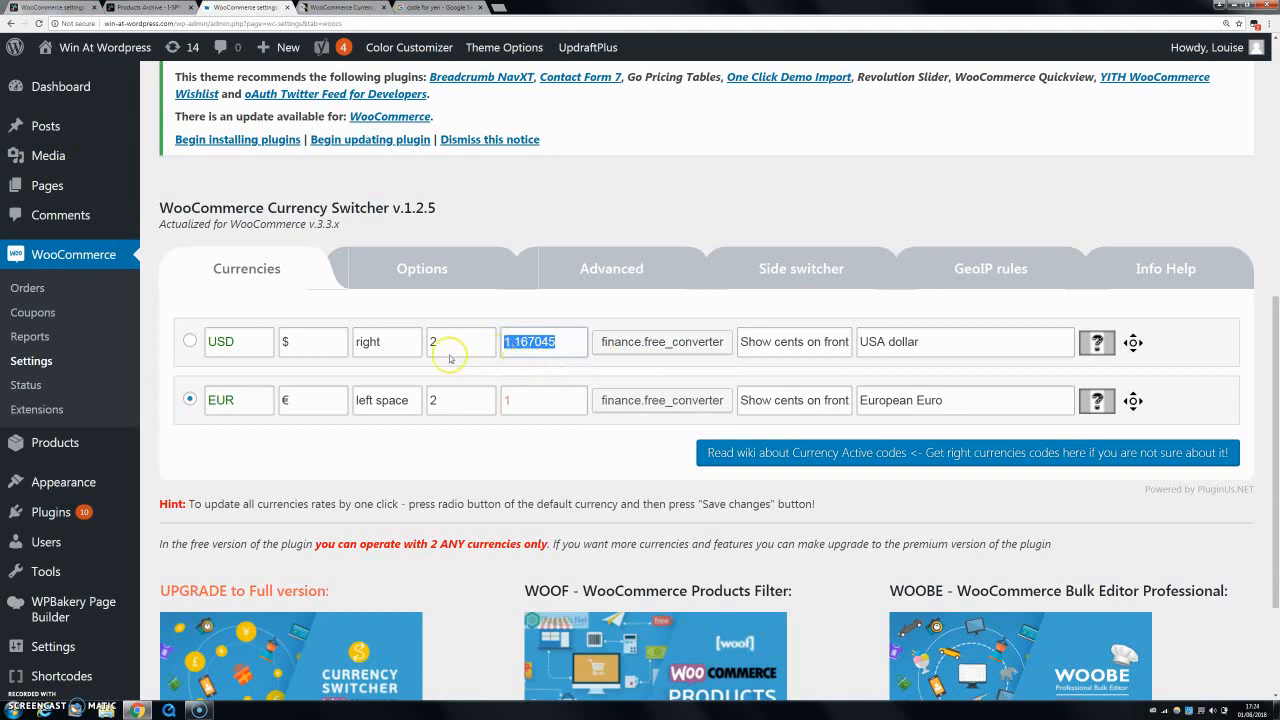
Step: Set the USD exchange rate manually to 1.3
left_click(571, 344)
type("3")
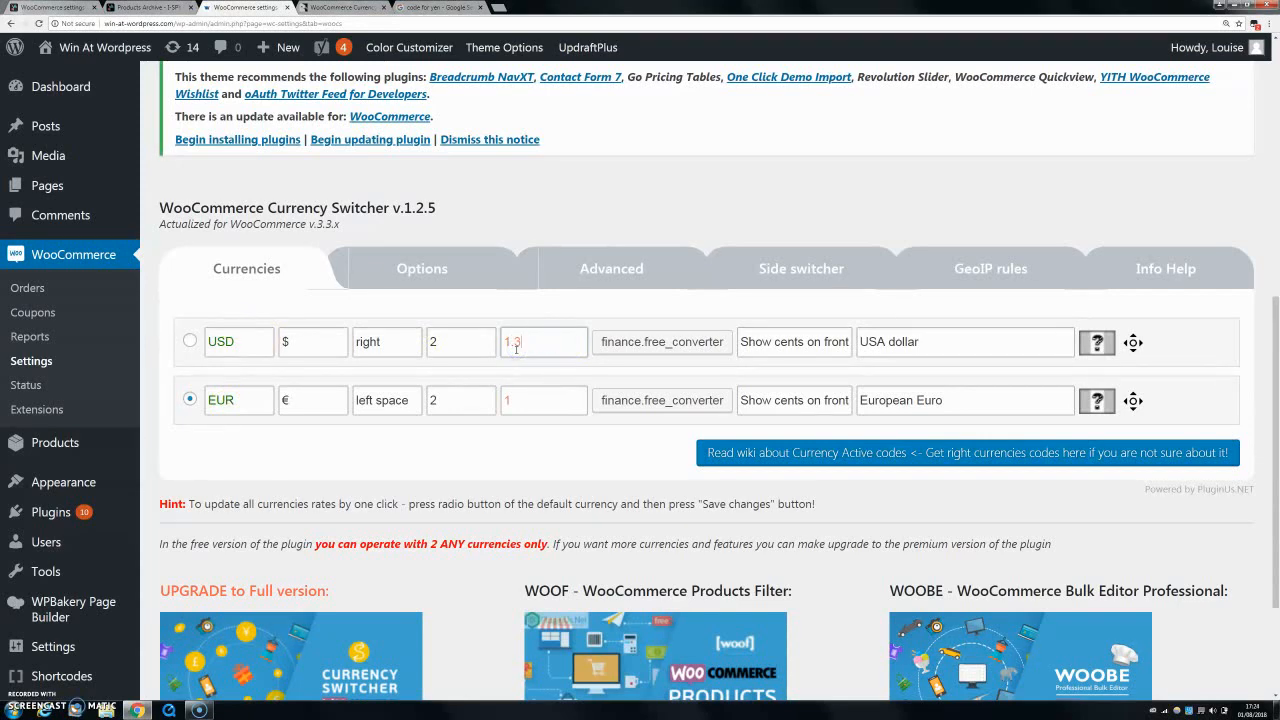
left_click(472, 308)
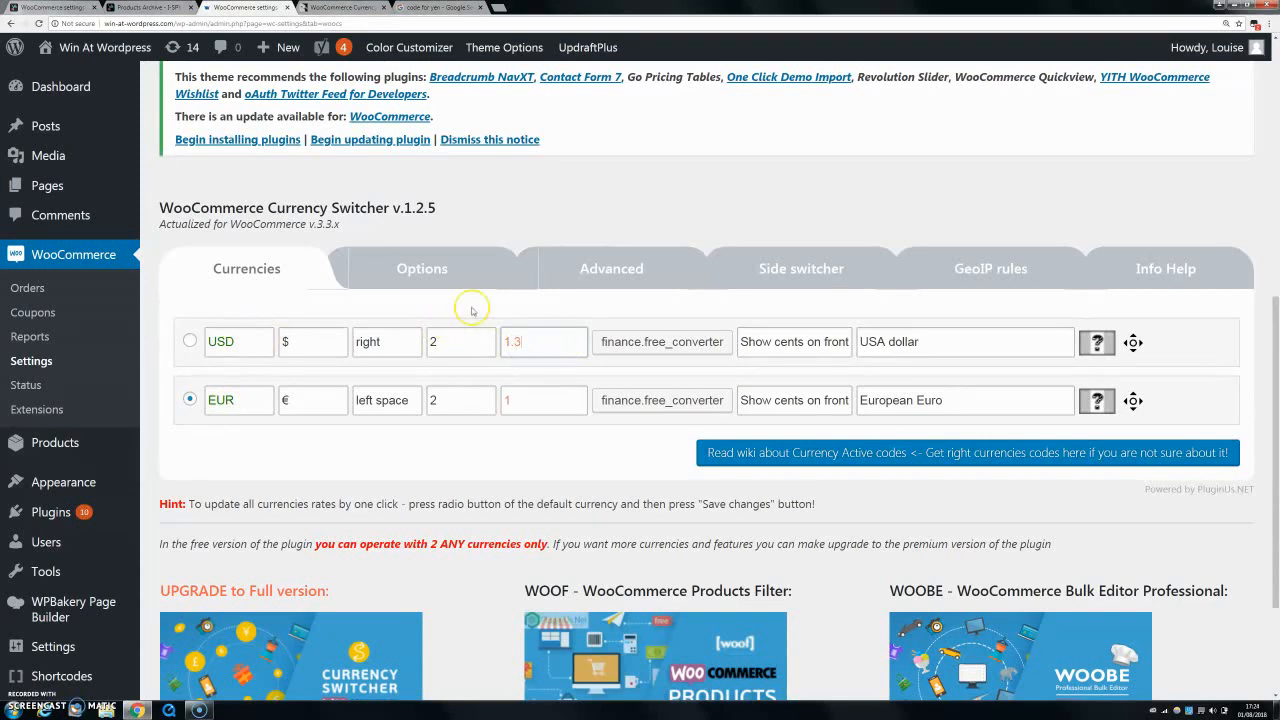
left_click(519, 405)
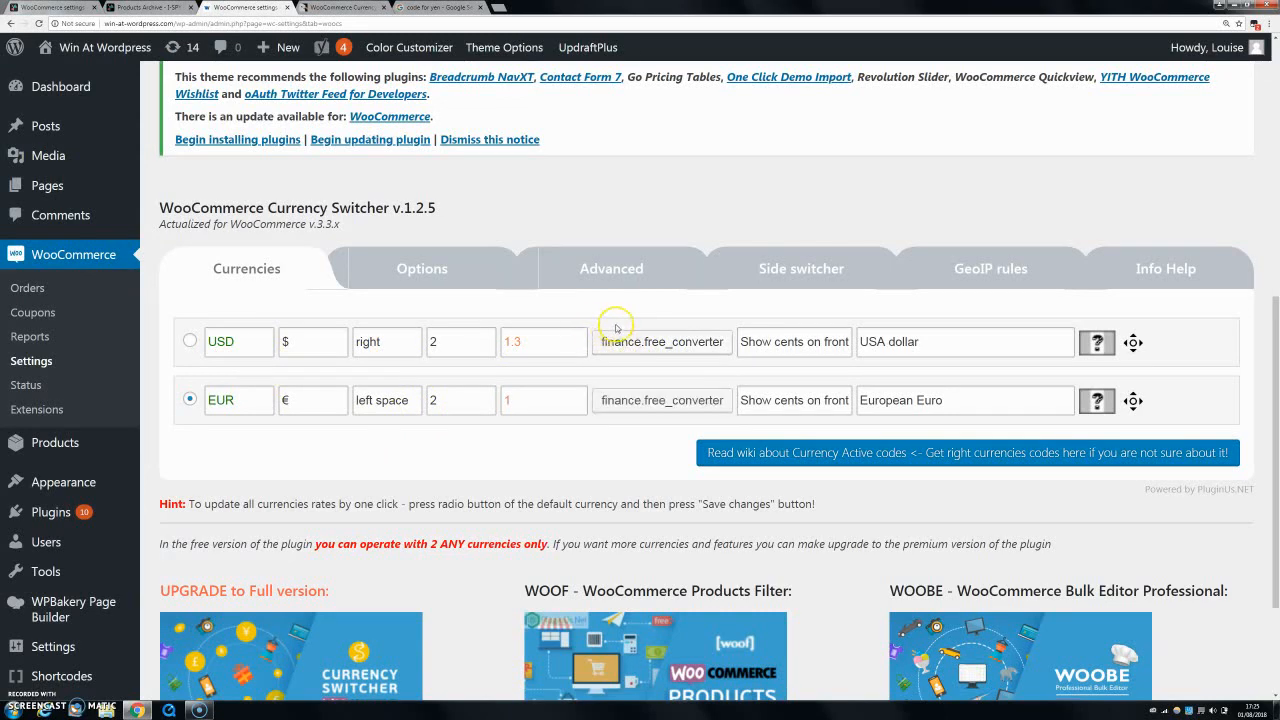
Step: View the cents display choices for USD and highlight its description text
left_click(815, 351)
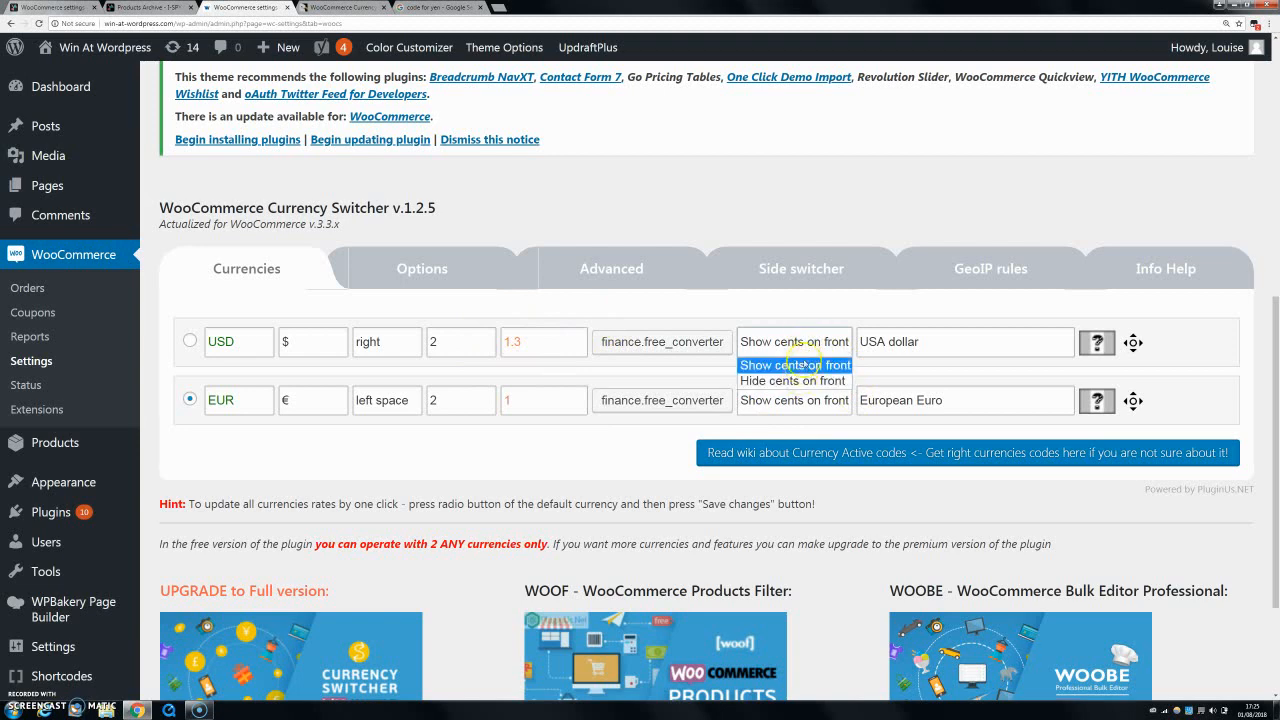
left_click(829, 321)
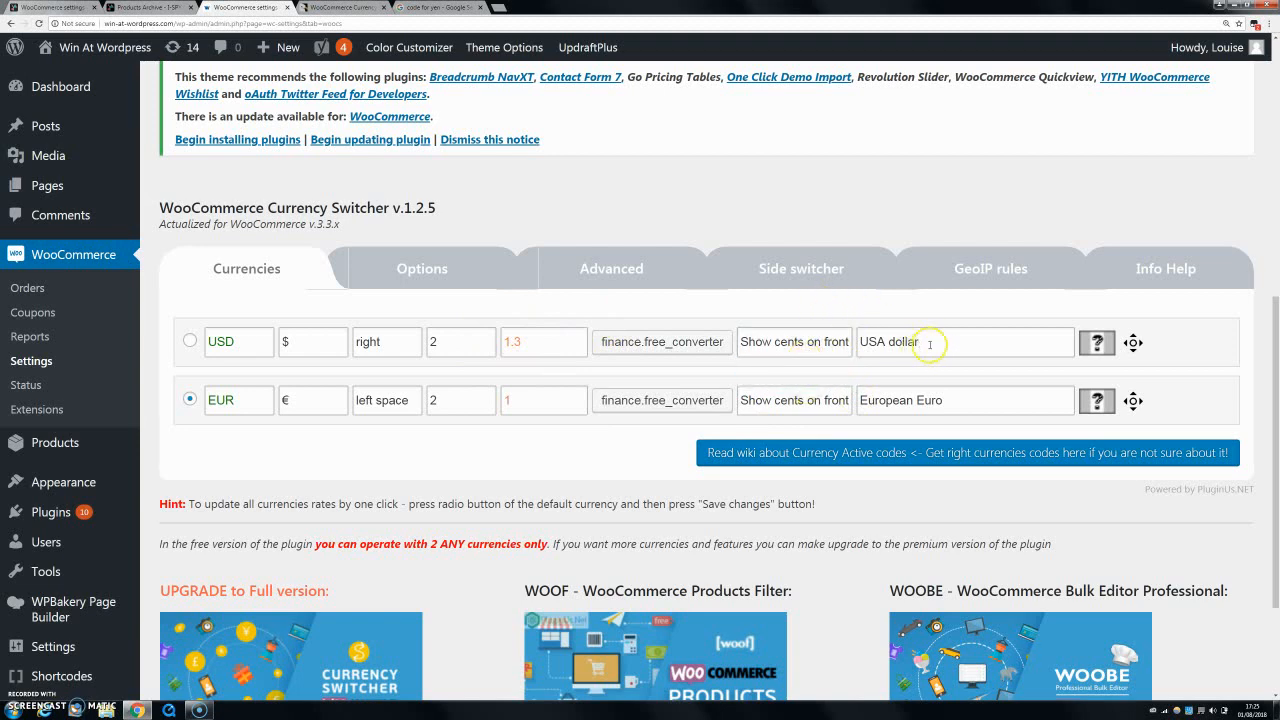
left_click_drag(929, 344, 862, 355)
left_click(916, 347)
left_click(912, 345)
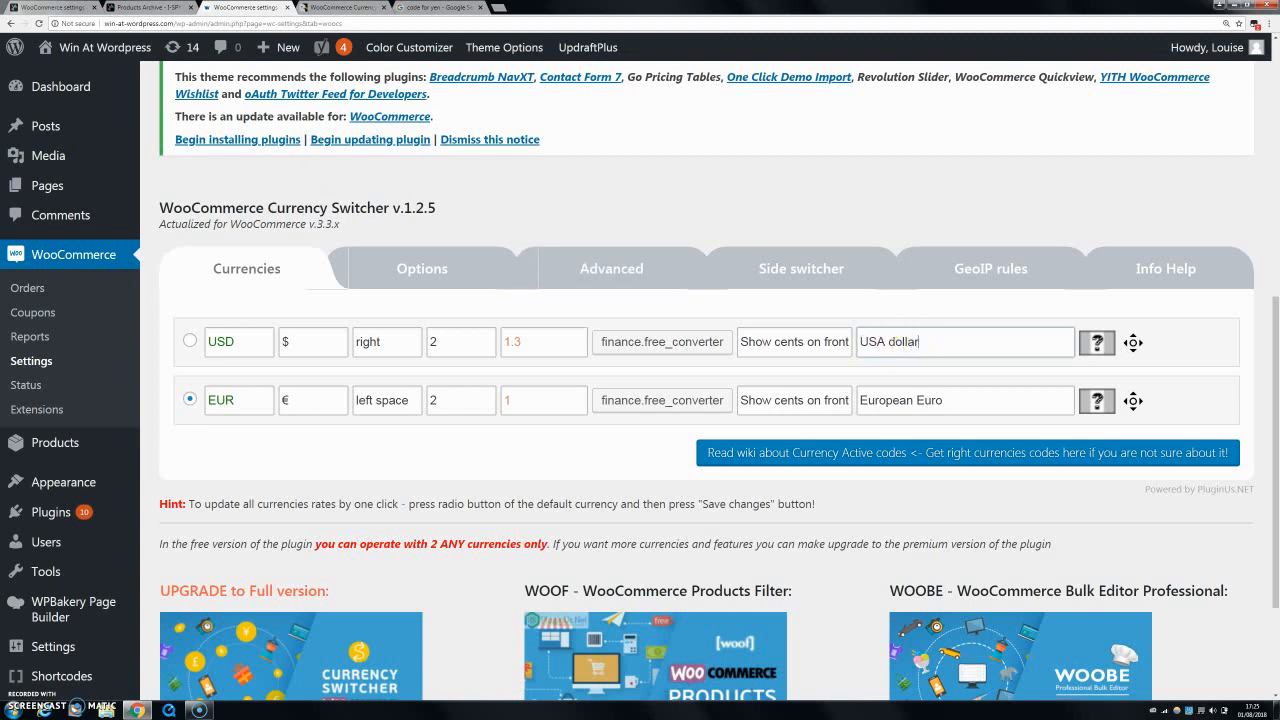
Step: Switch to the I-SPY shop page and expand its currency selector to view the offered currencies
left_click(115, 10)
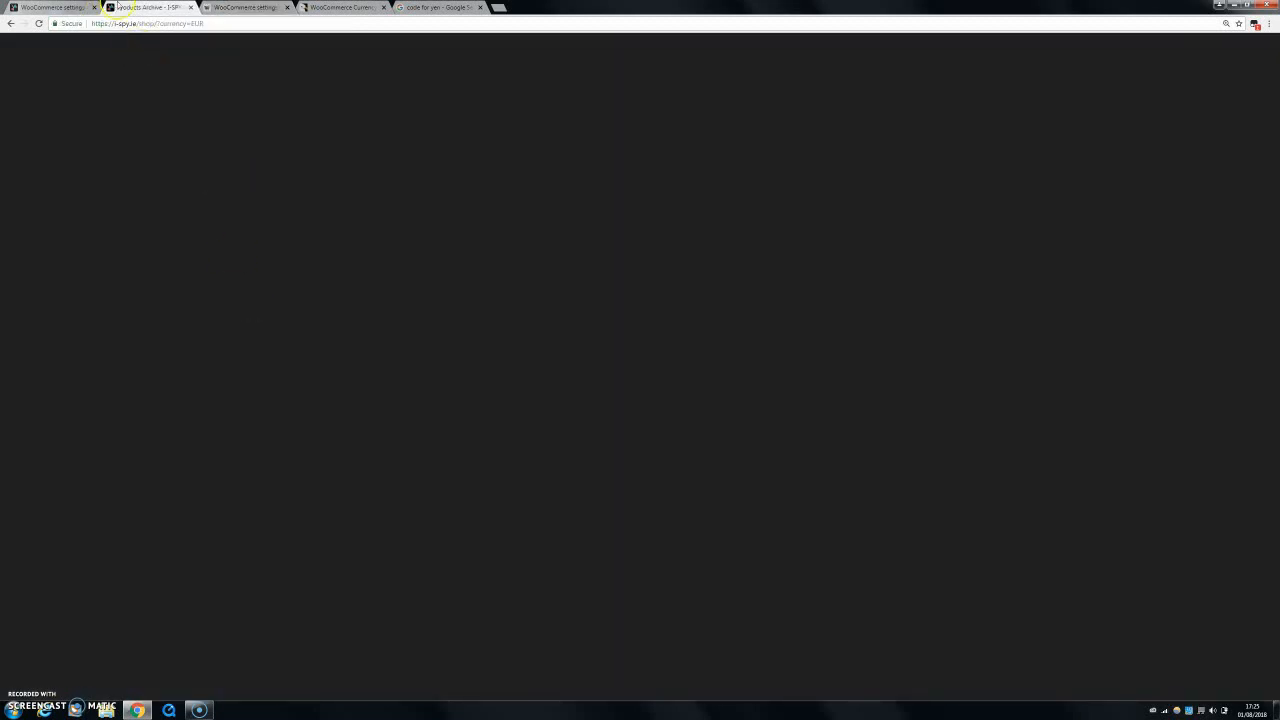
scroll(388, 540, "down", 2)
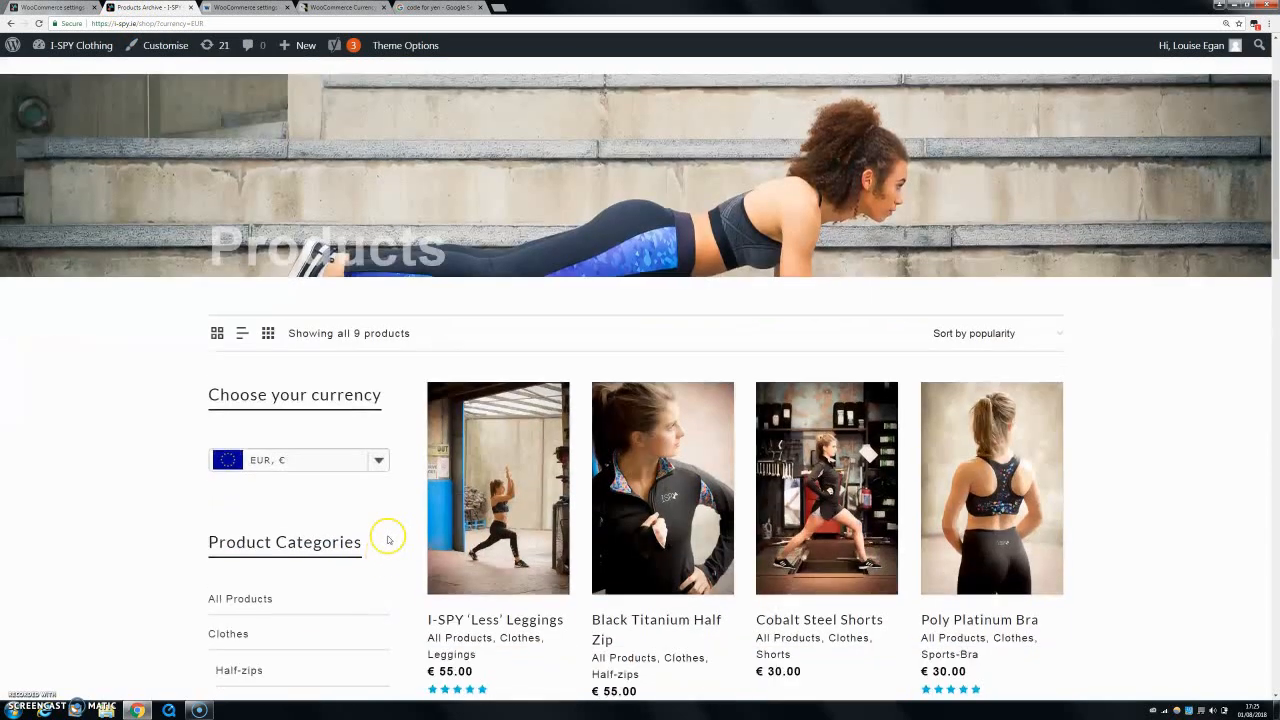
left_click(381, 461)
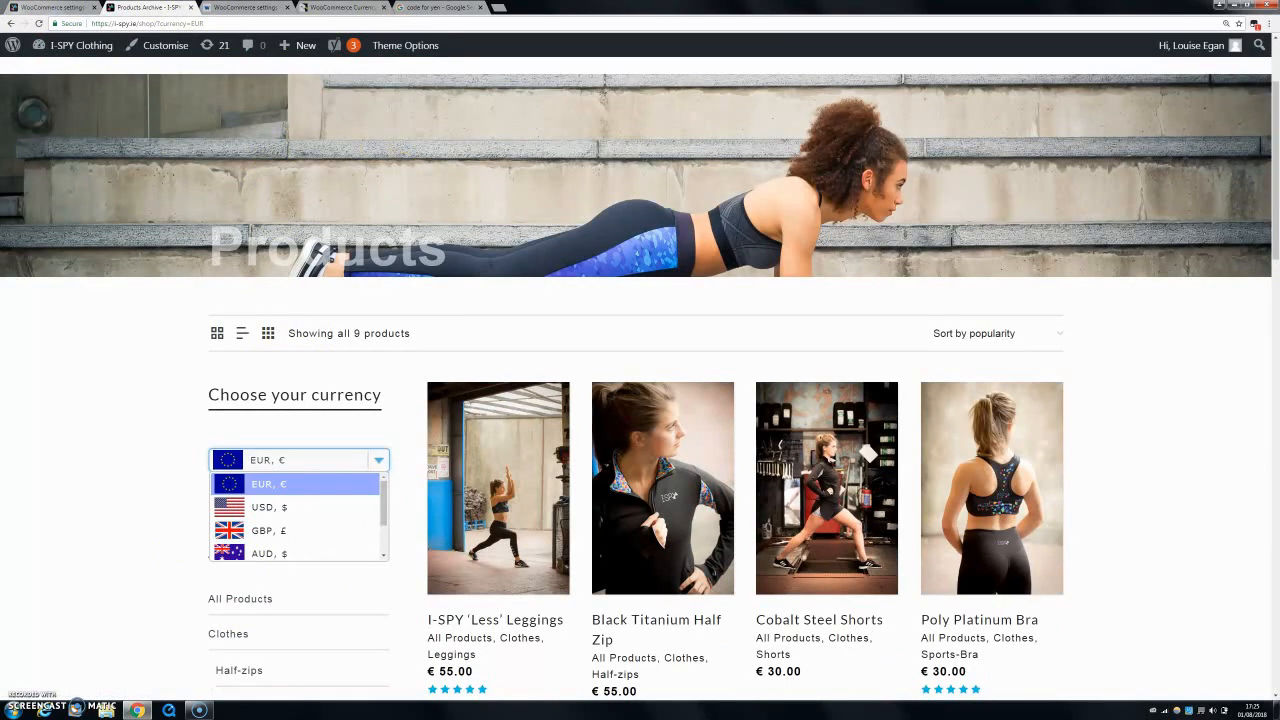
Step: Highlight the USD and EUR descriptions in the Win At WordPress currency settings and compare them with the I-SPY shop's currency list
left_click(245, 7)
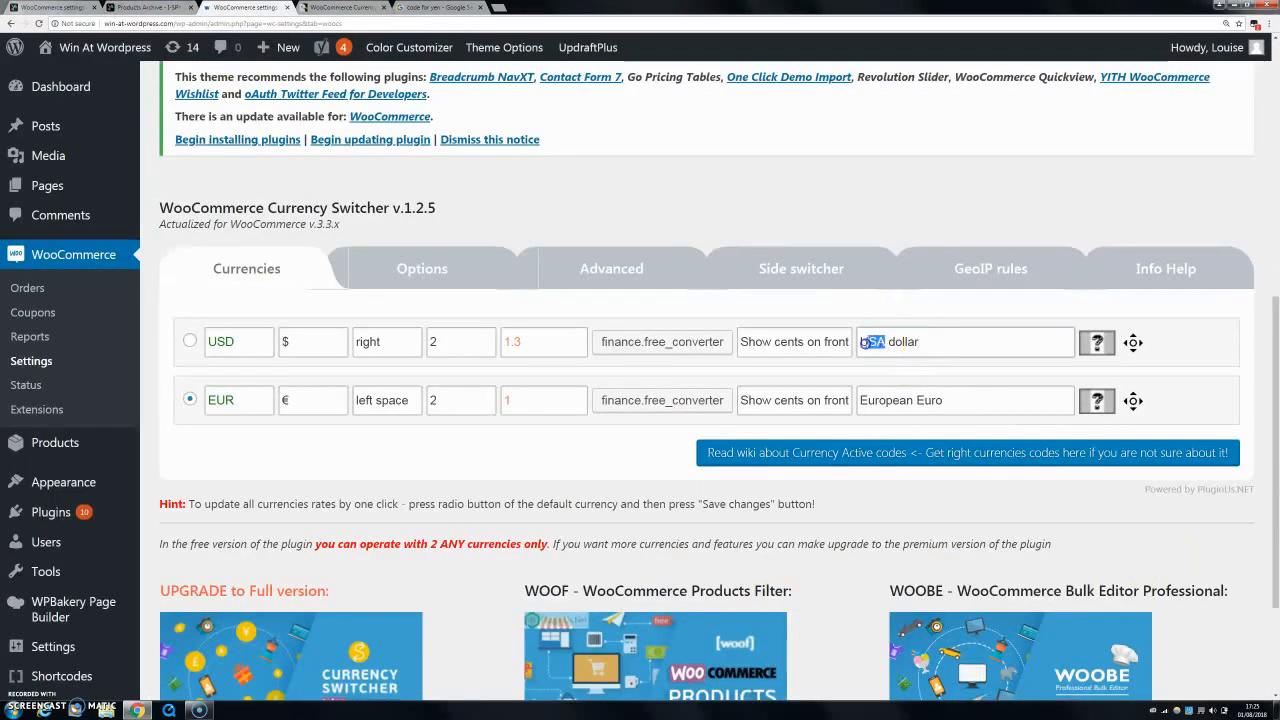
double_click(905, 400)
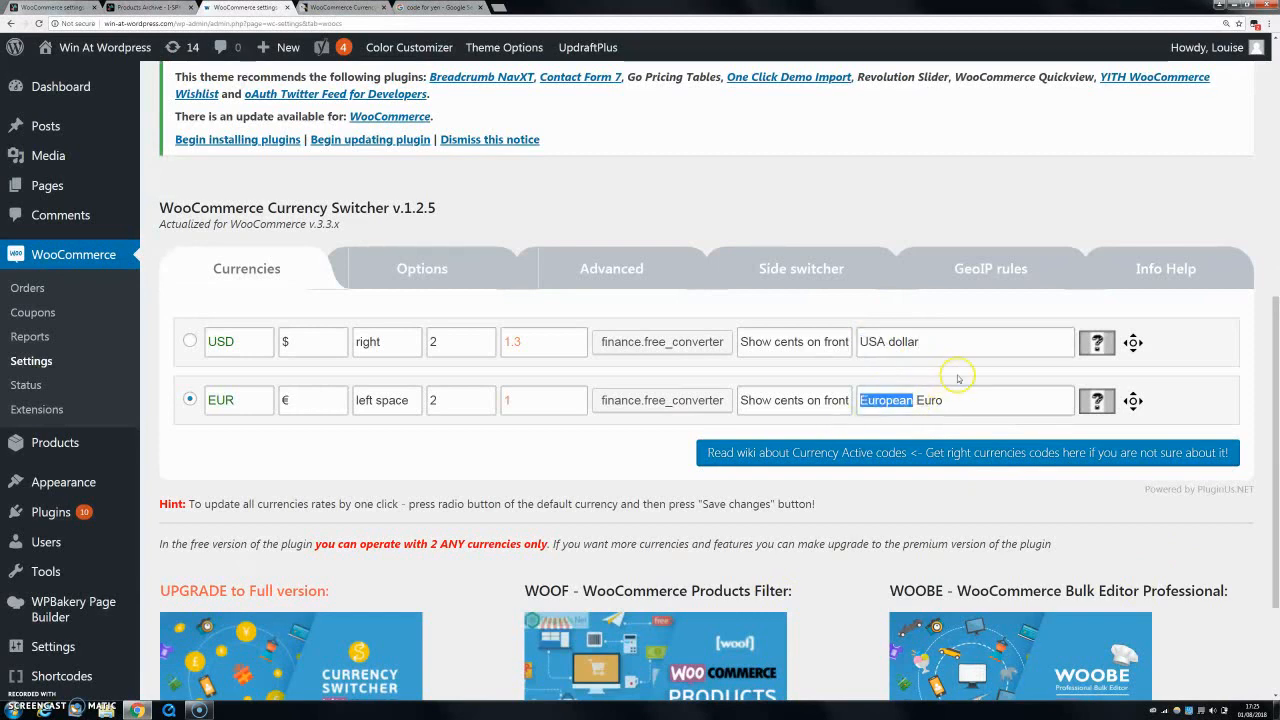
left_click(958, 379)
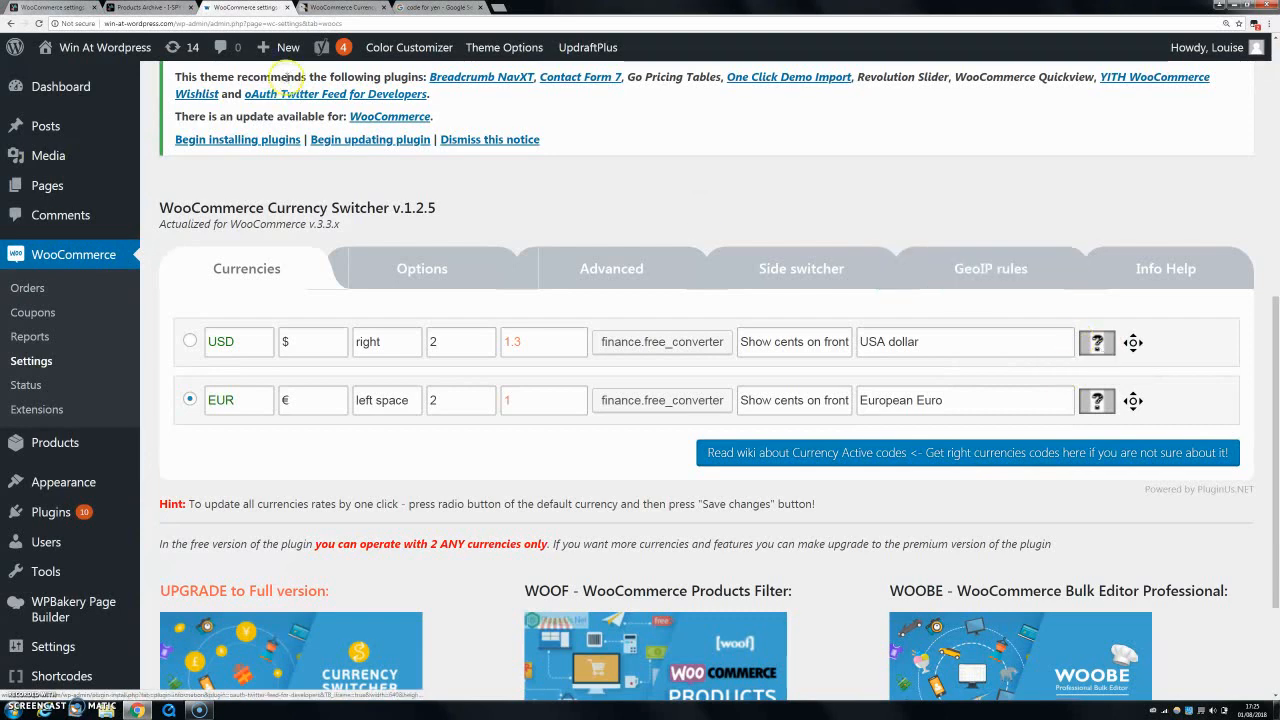
left_click(127, 6)
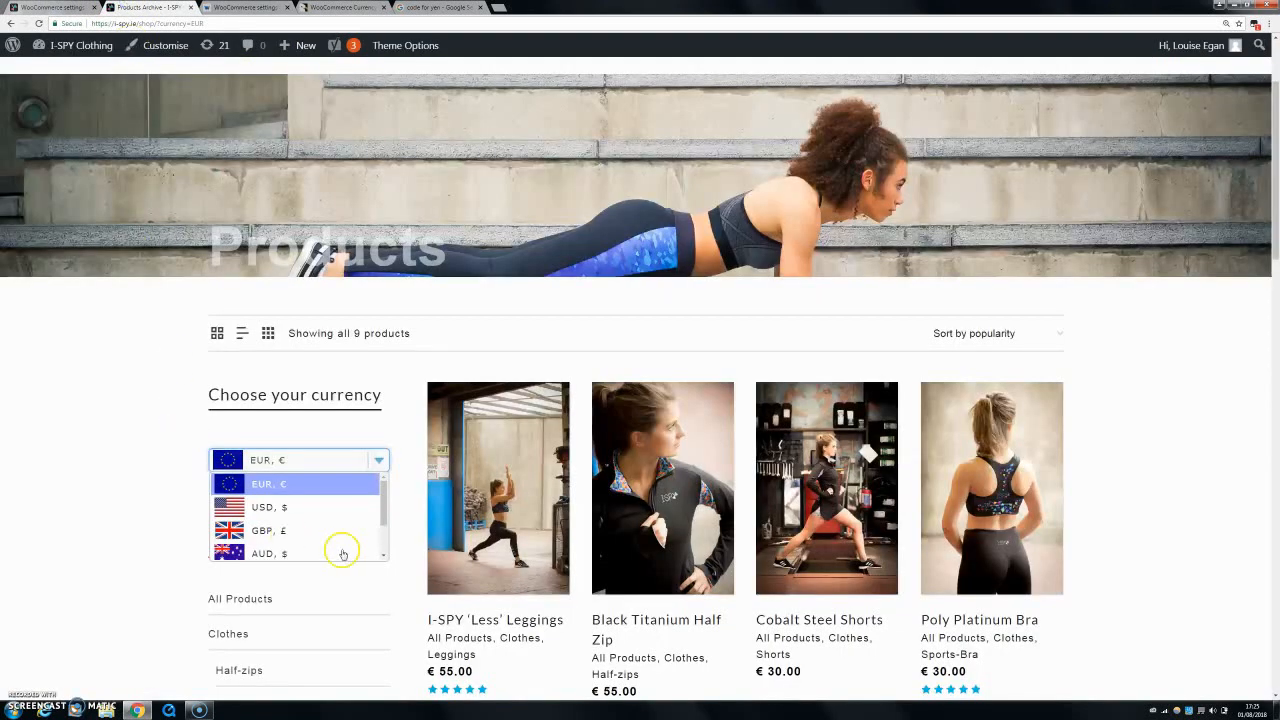
Step: Move the USD currency below EUR in the Win At WordPress currency settings and compare the order with the I-SPY shop's list
left_click(245, 7)
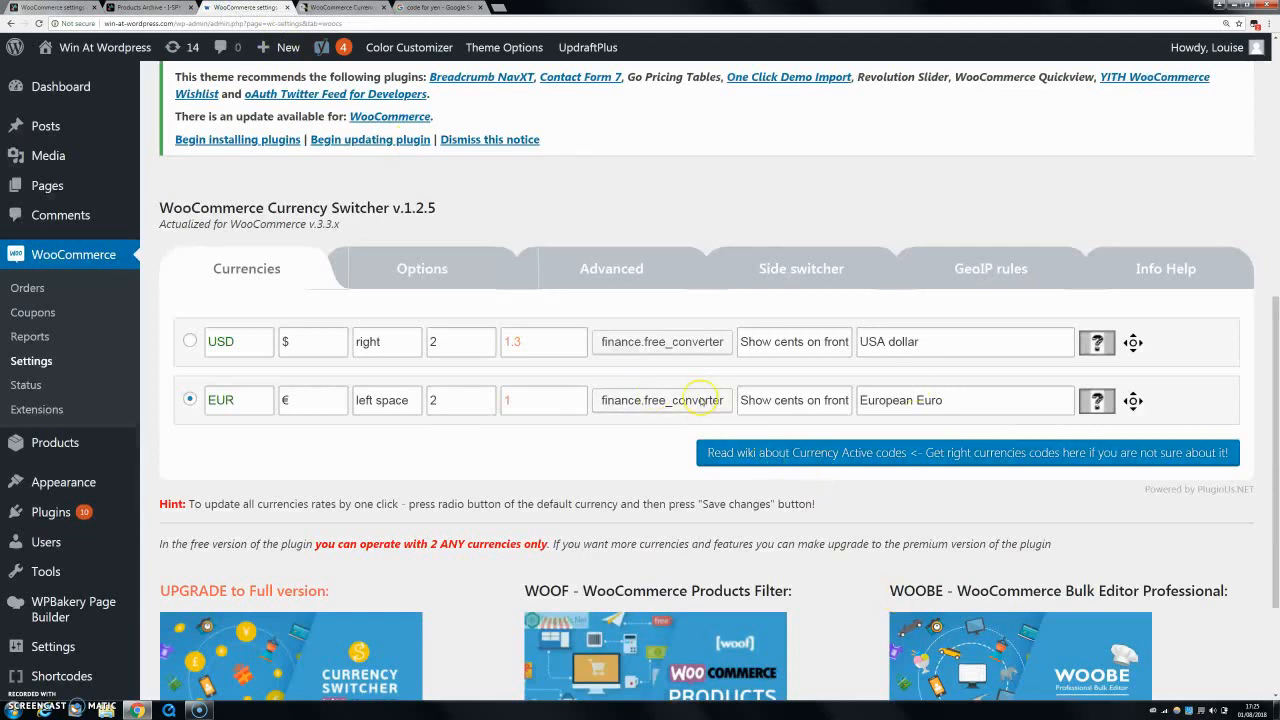
left_click(1138, 270)
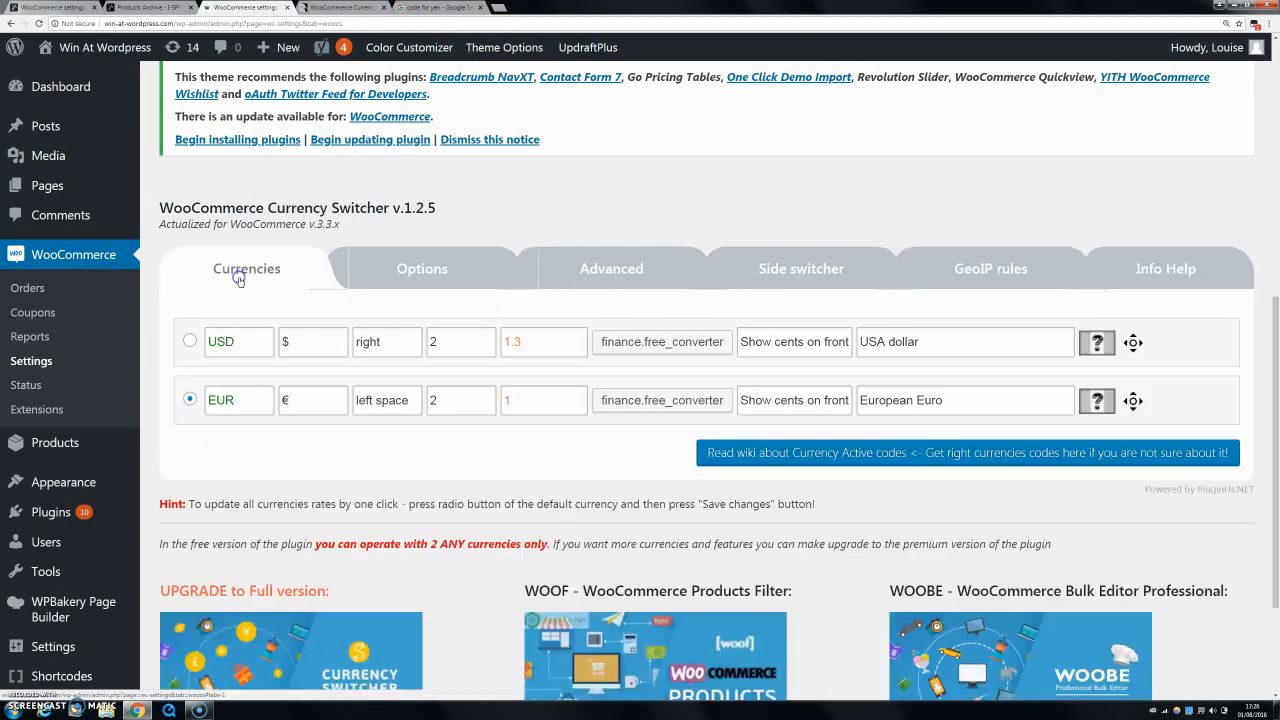
left_click(236, 273)
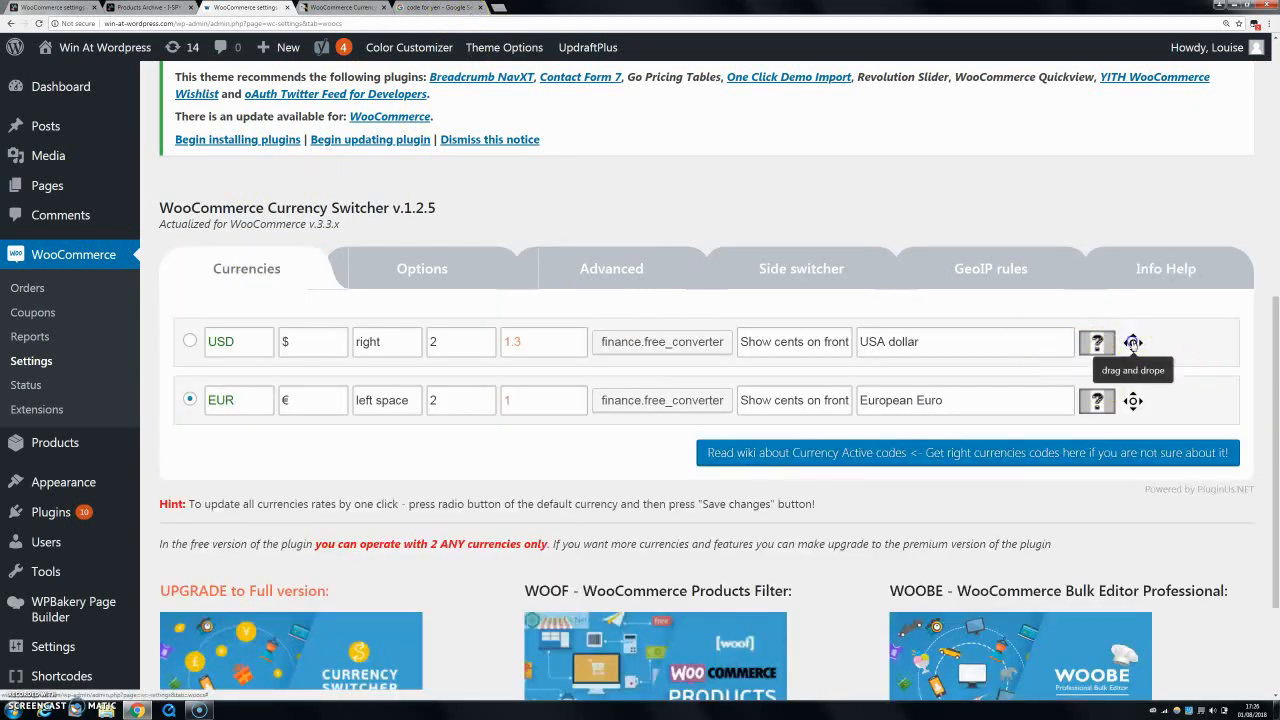
left_click_drag(1133, 342, 1129, 398)
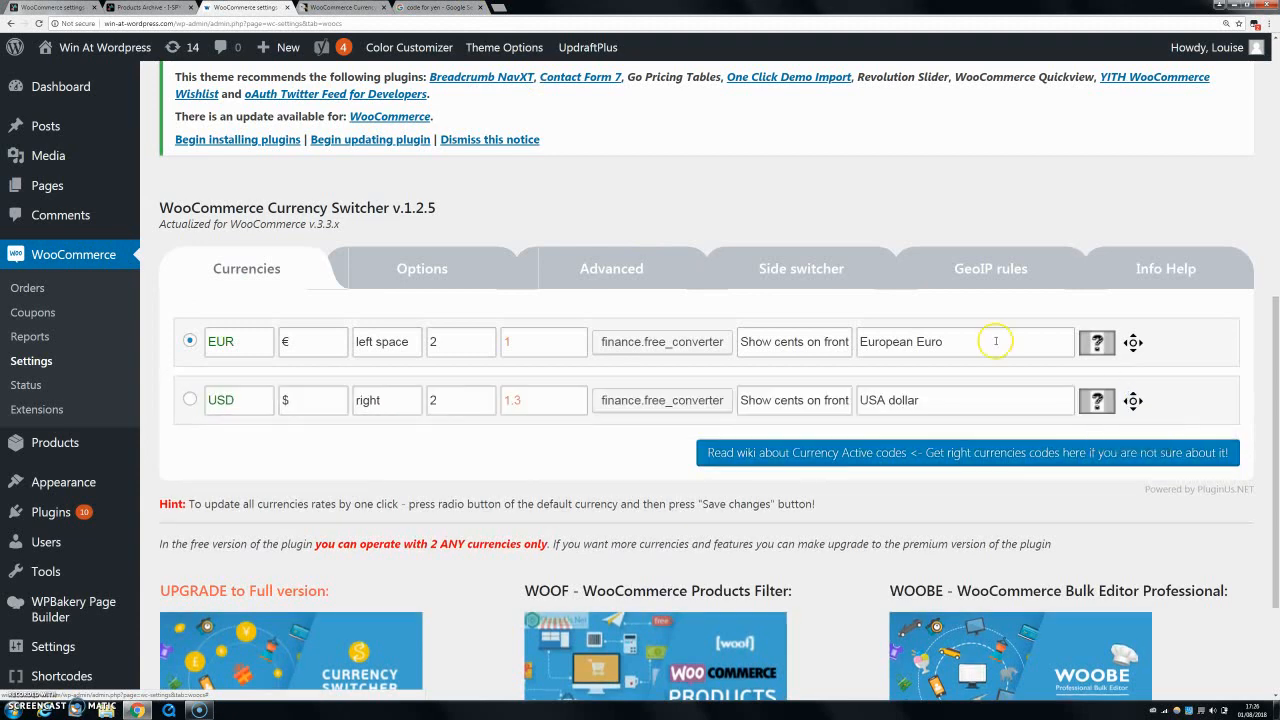
left_click(139, 10)
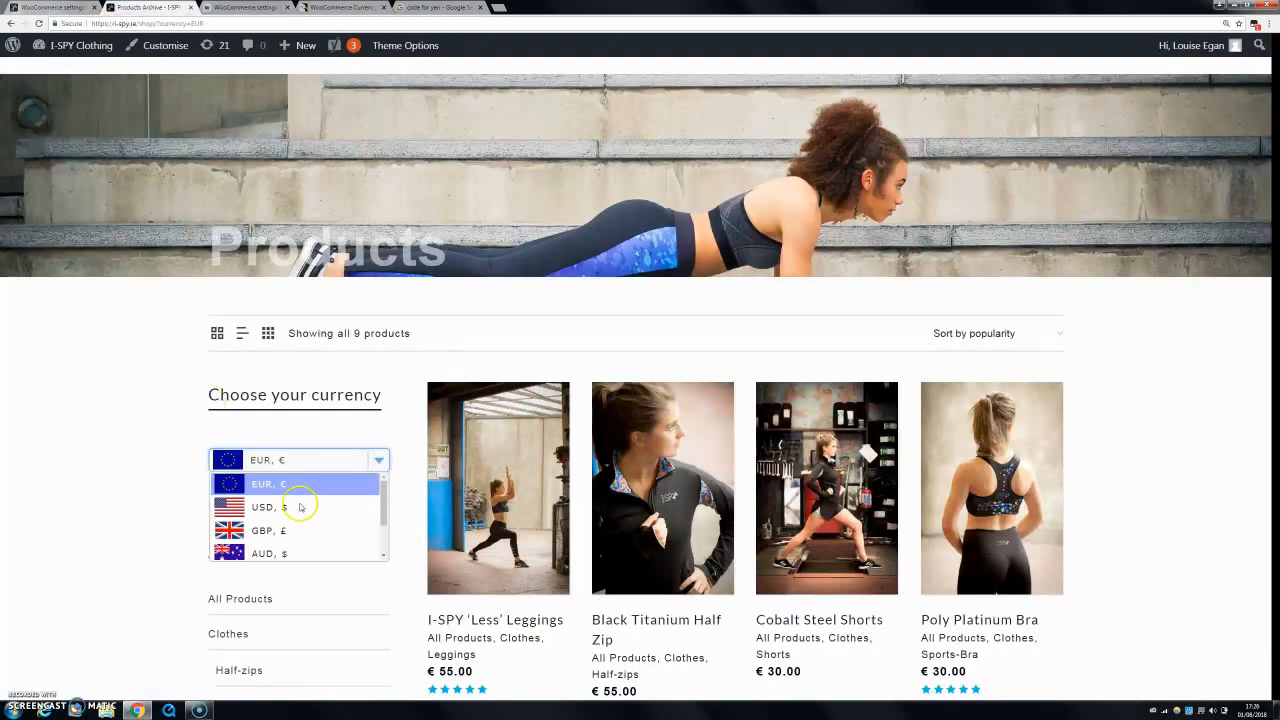
Step: View the Drop-down view choices in the currency switcher's Options and compare them with the I-SPY shop's currency selector
left_click(275, 8)
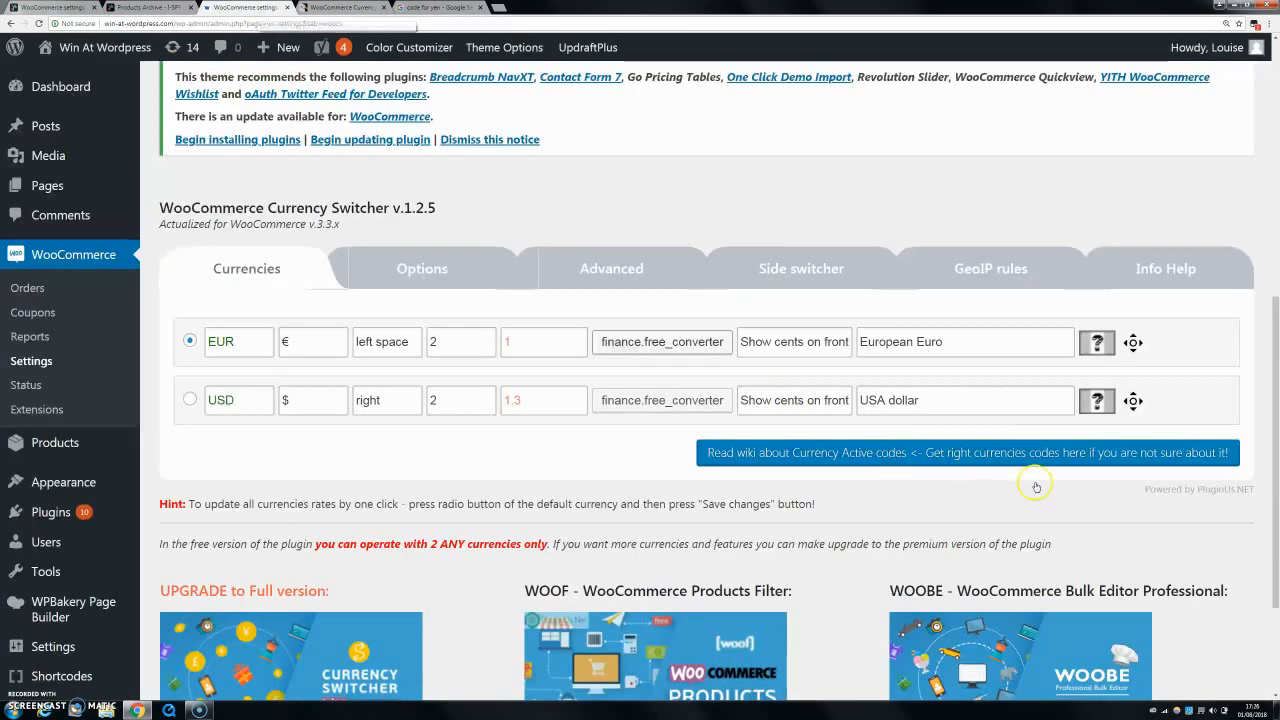
left_click(443, 277)
scroll(563, 441, "down", 1)
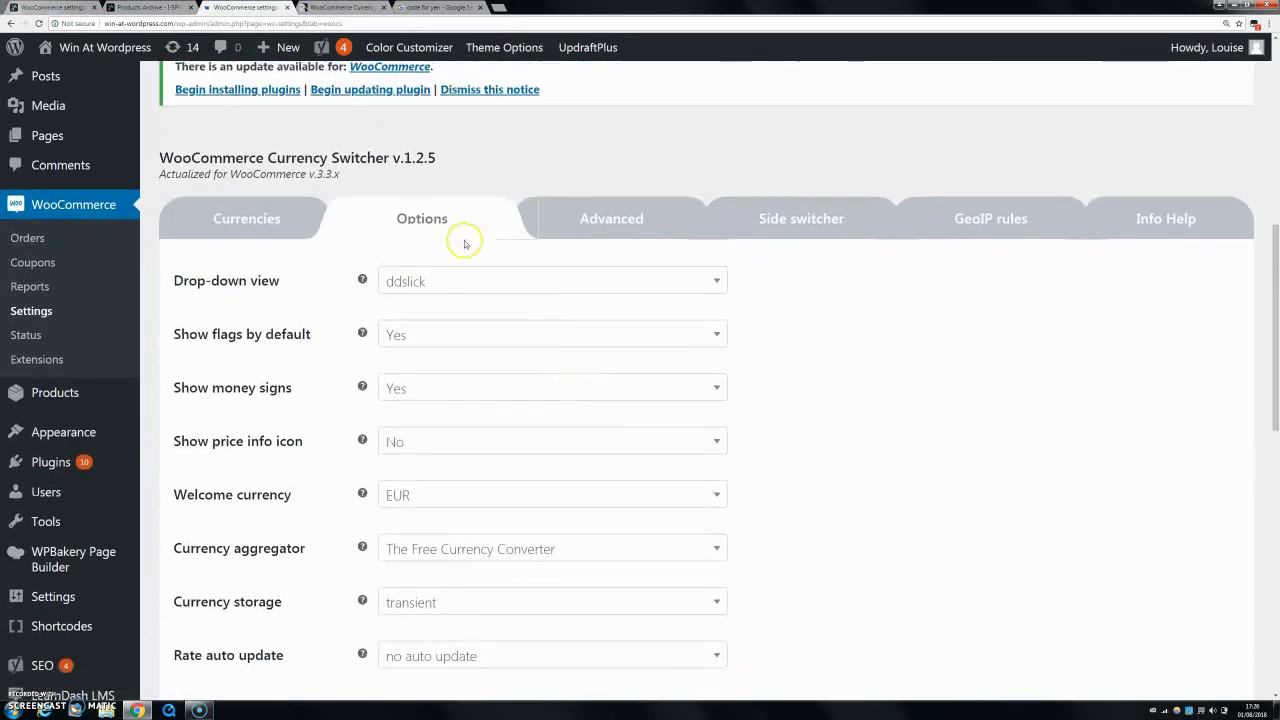
left_click(418, 282)
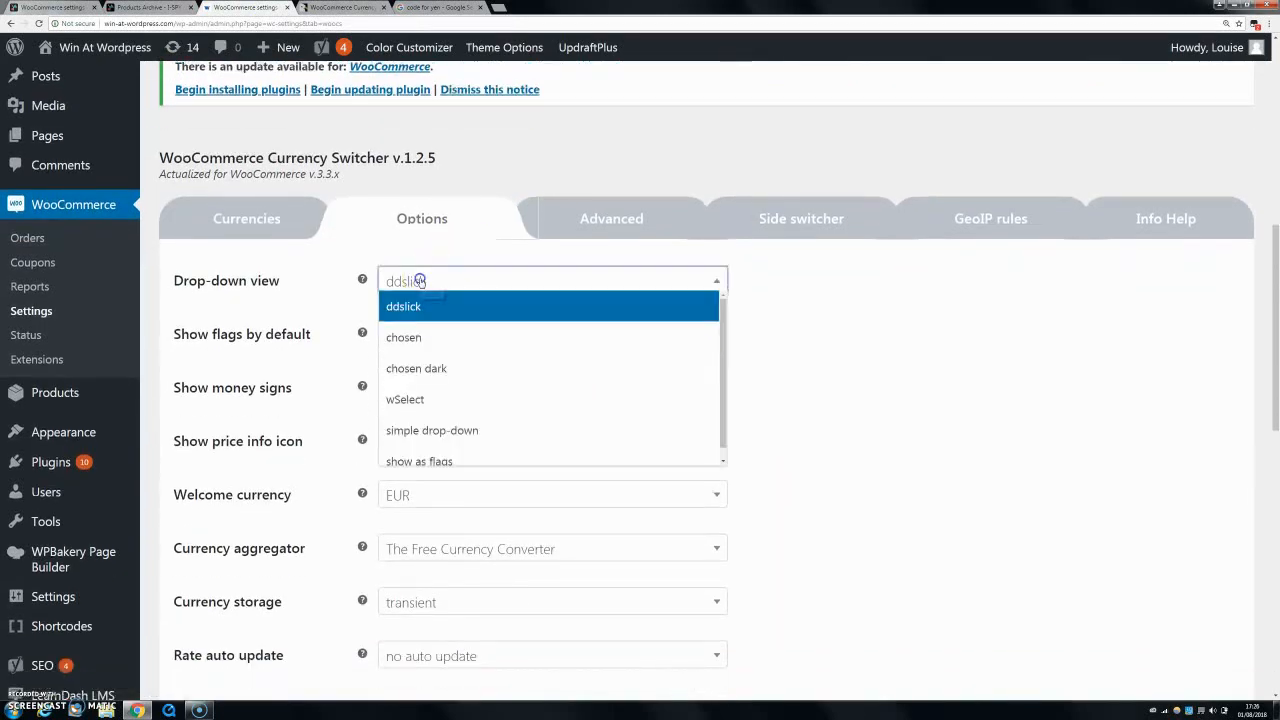
left_click(360, 312)
left_click(135, 9)
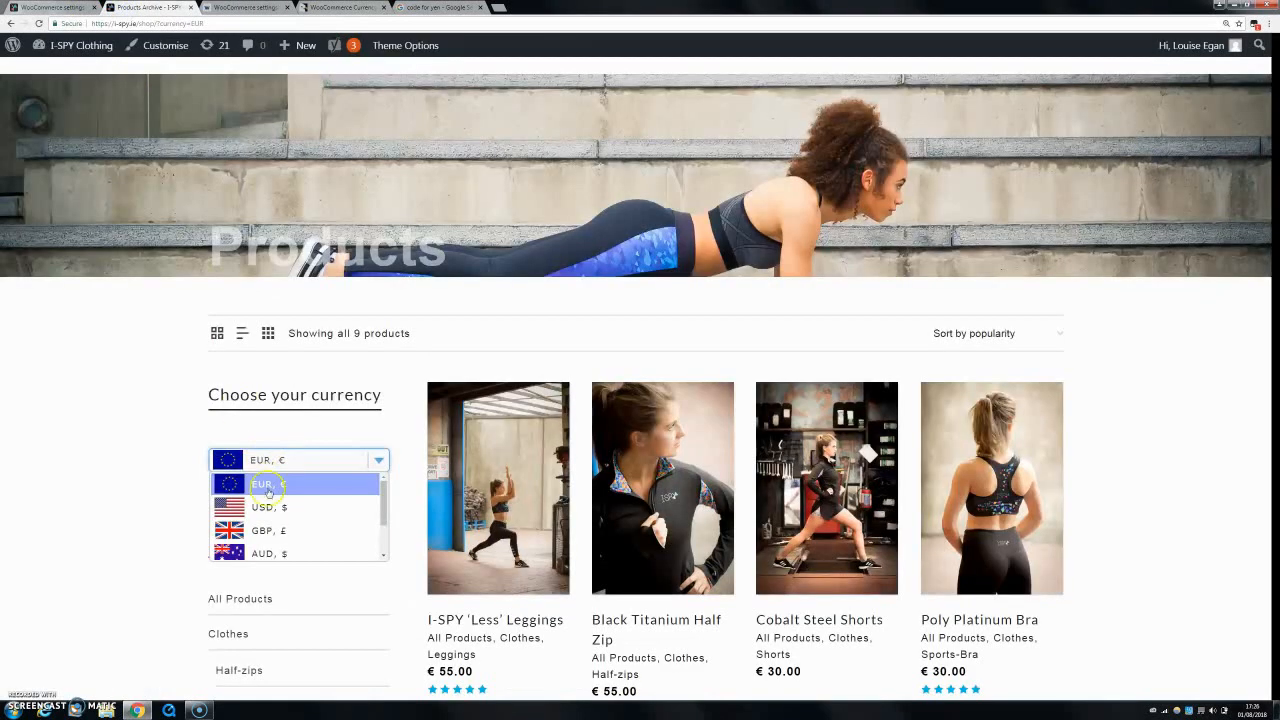
Step: Return to the Win At WordPress currency switcher Options and look through the Drop-down view choices again
left_click(255, 8)
left_click(437, 283)
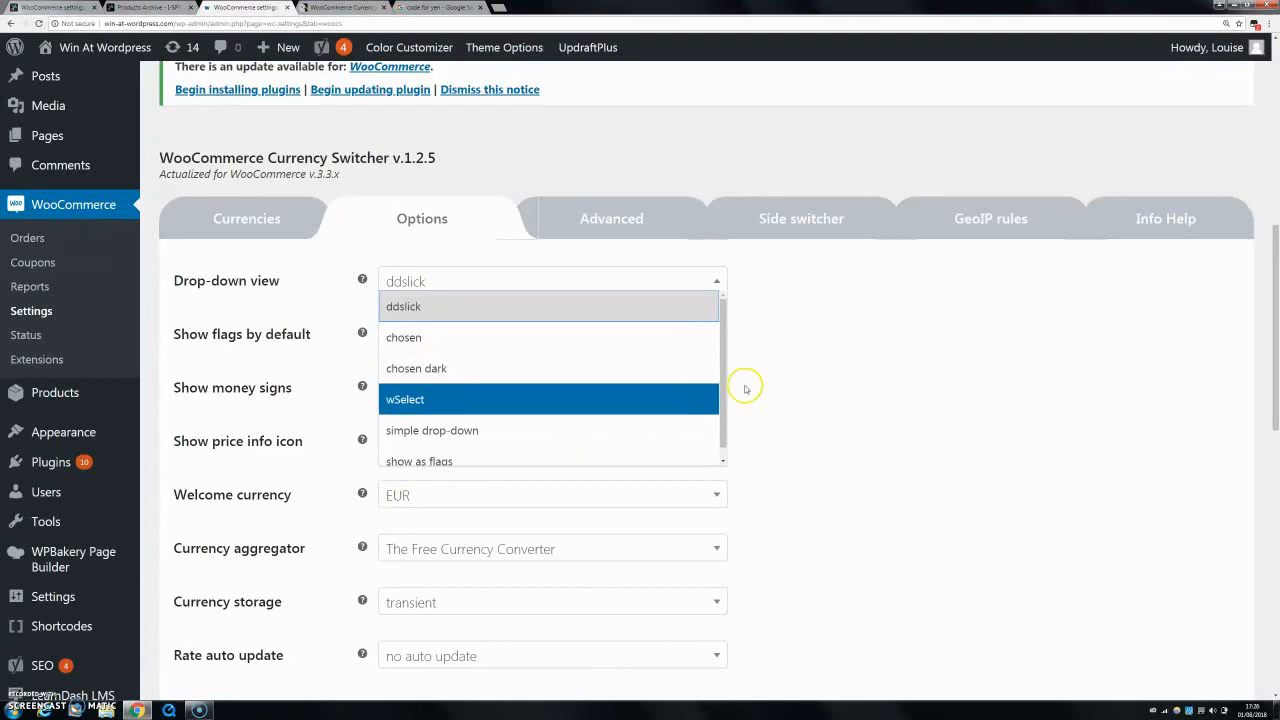
left_click_drag(723, 395, 724, 363)
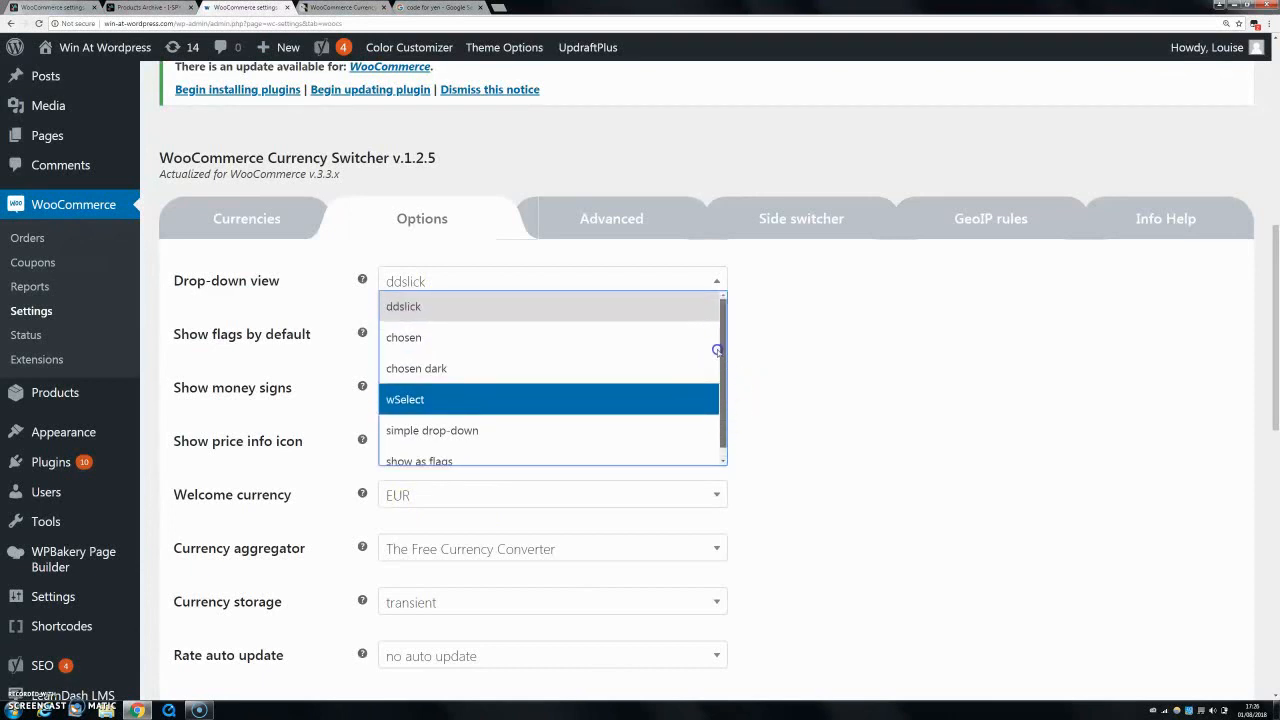
left_click(817, 417)
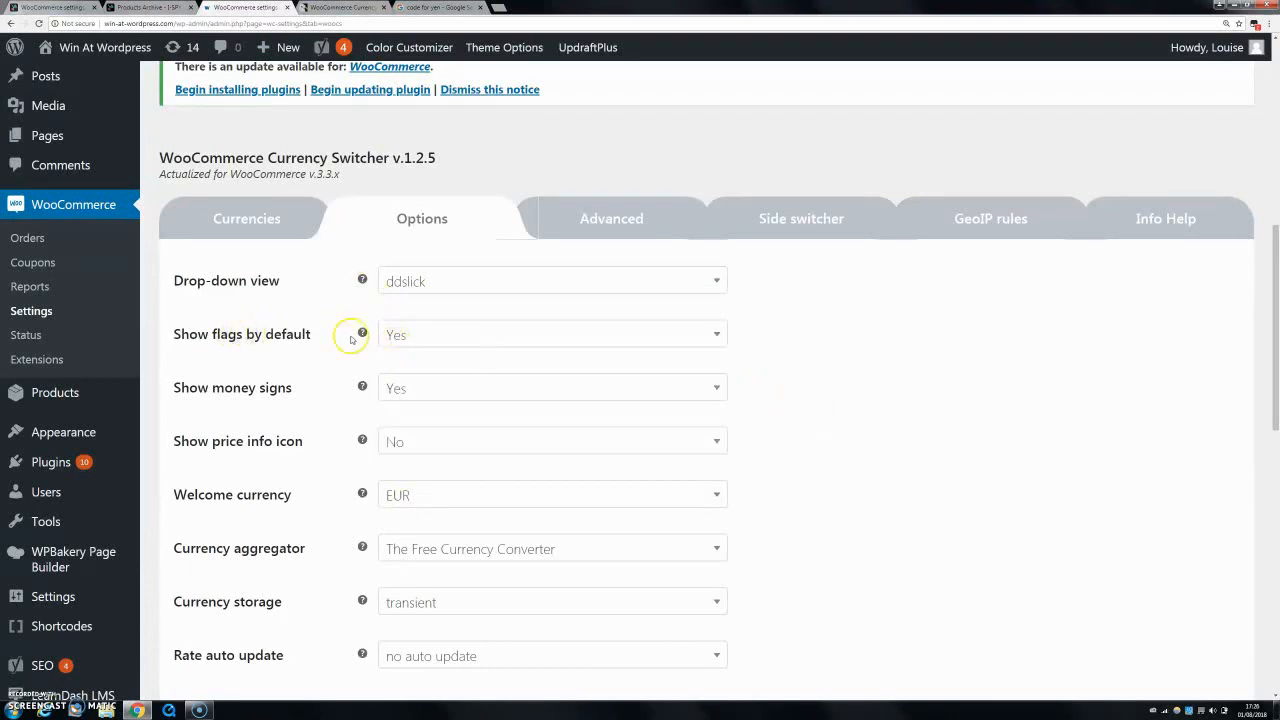
Step: View the choices for Show flags by default and Show price info icon in the currency switcher's Options
left_click(413, 342)
left_click(418, 345)
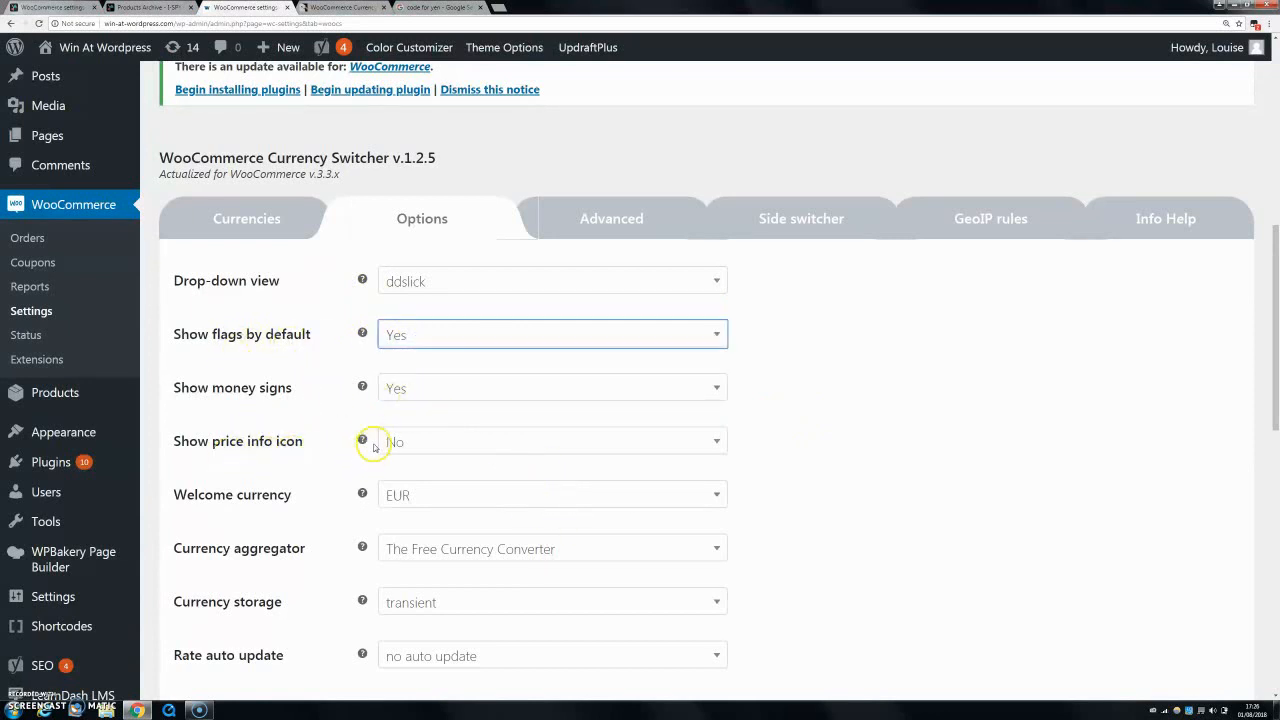
left_click(414, 447)
left_click(418, 455)
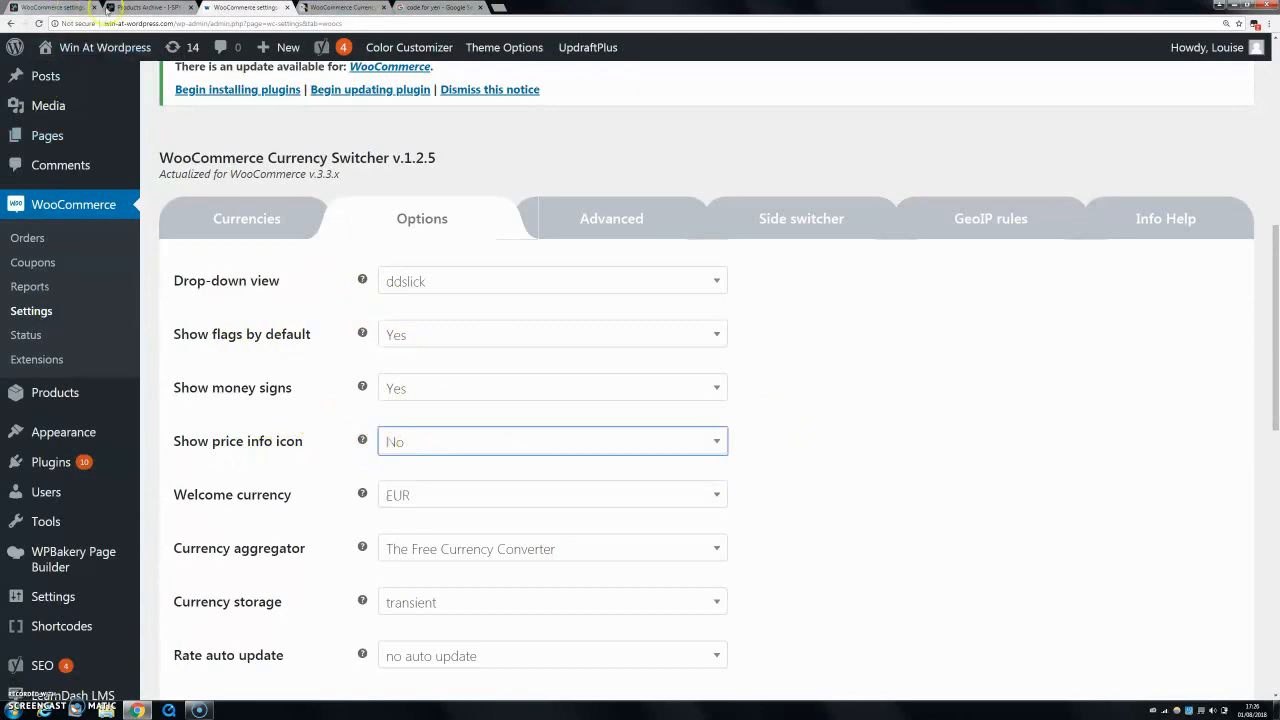
Step: Switch to the I-SPY currency switcher's Options and read the help for Show price info icon
left_click(87, 12)
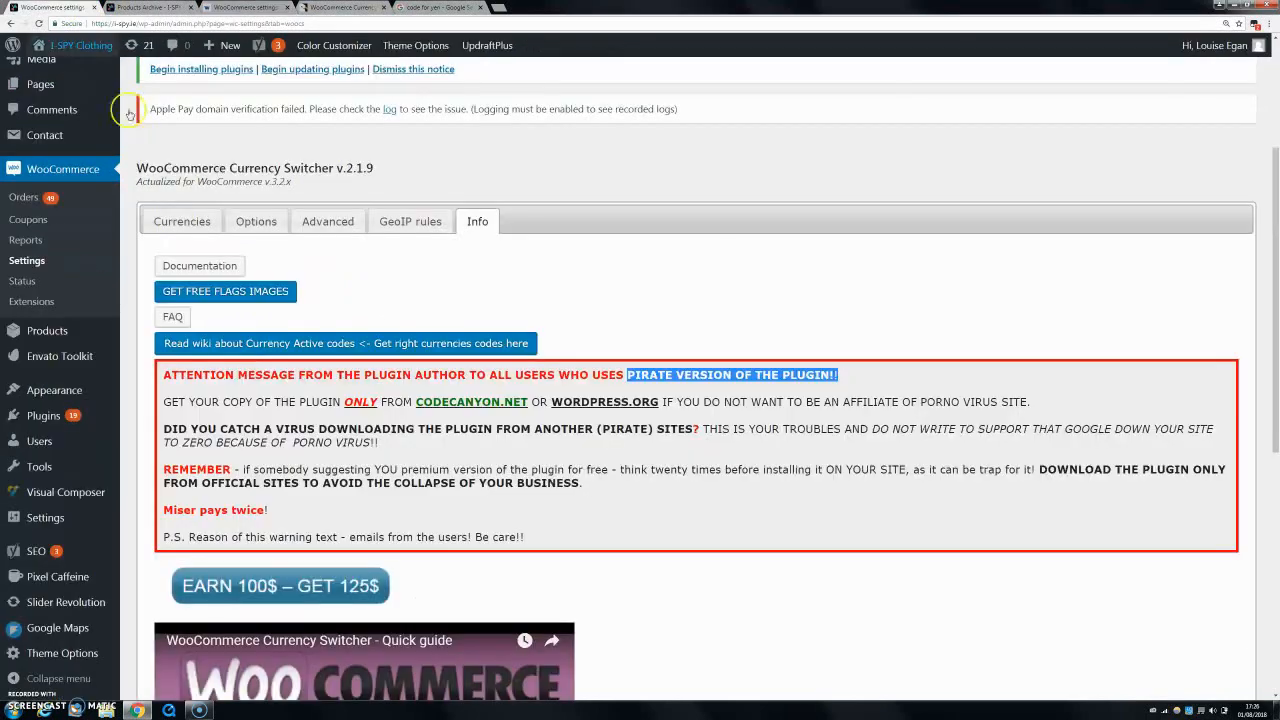
left_click(257, 221)
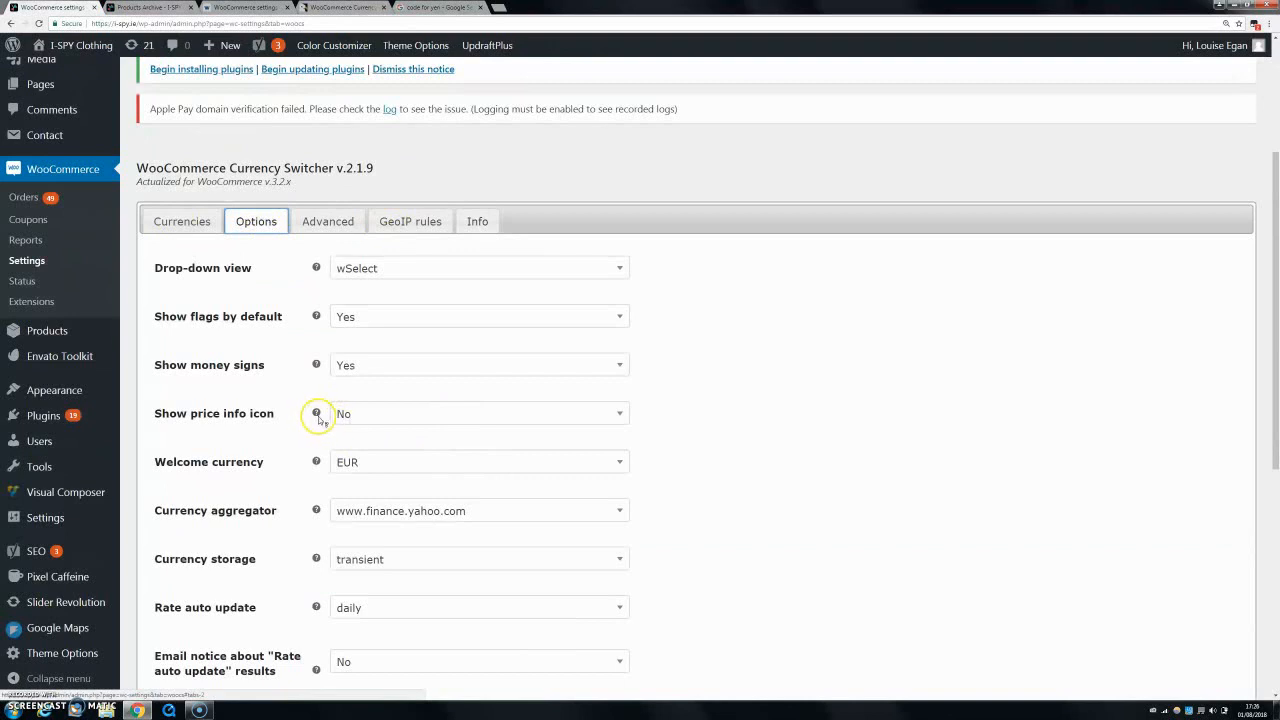
mouse_move(316, 413)
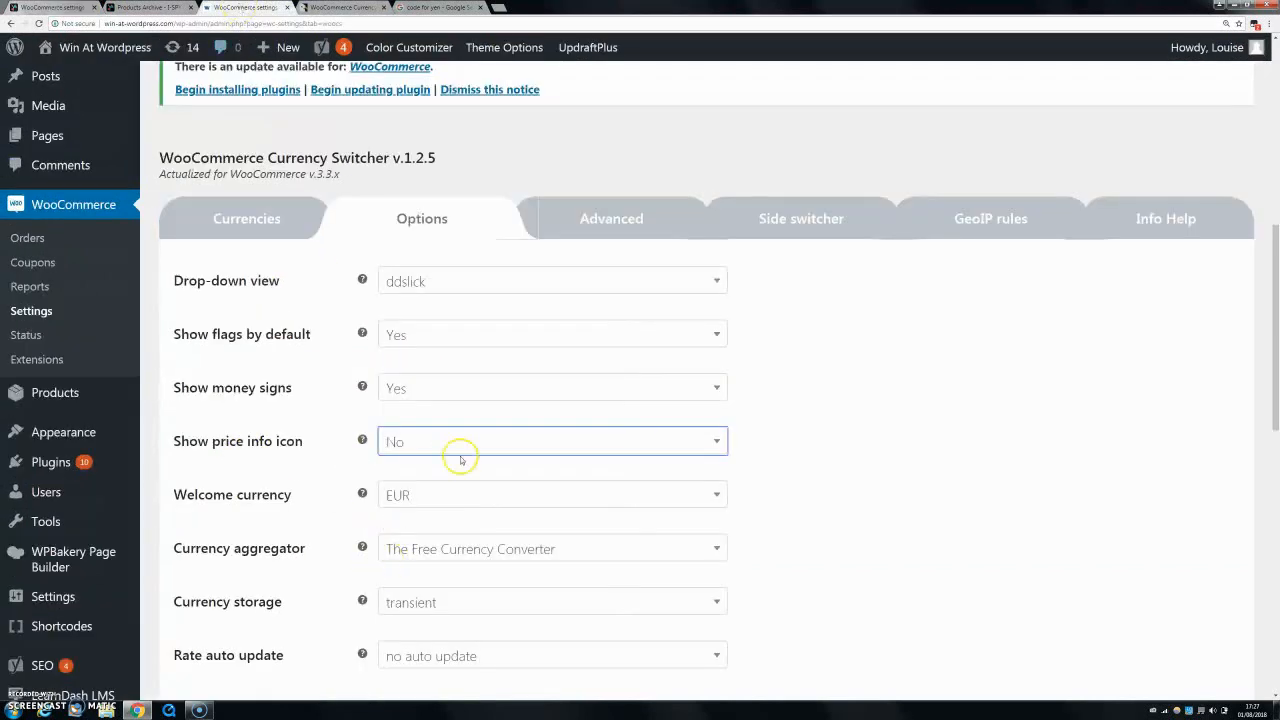
Step: View the available Currency aggregator choices in the Win At WordPress currency switcher's Options
scroll(460, 455, "down", 1)
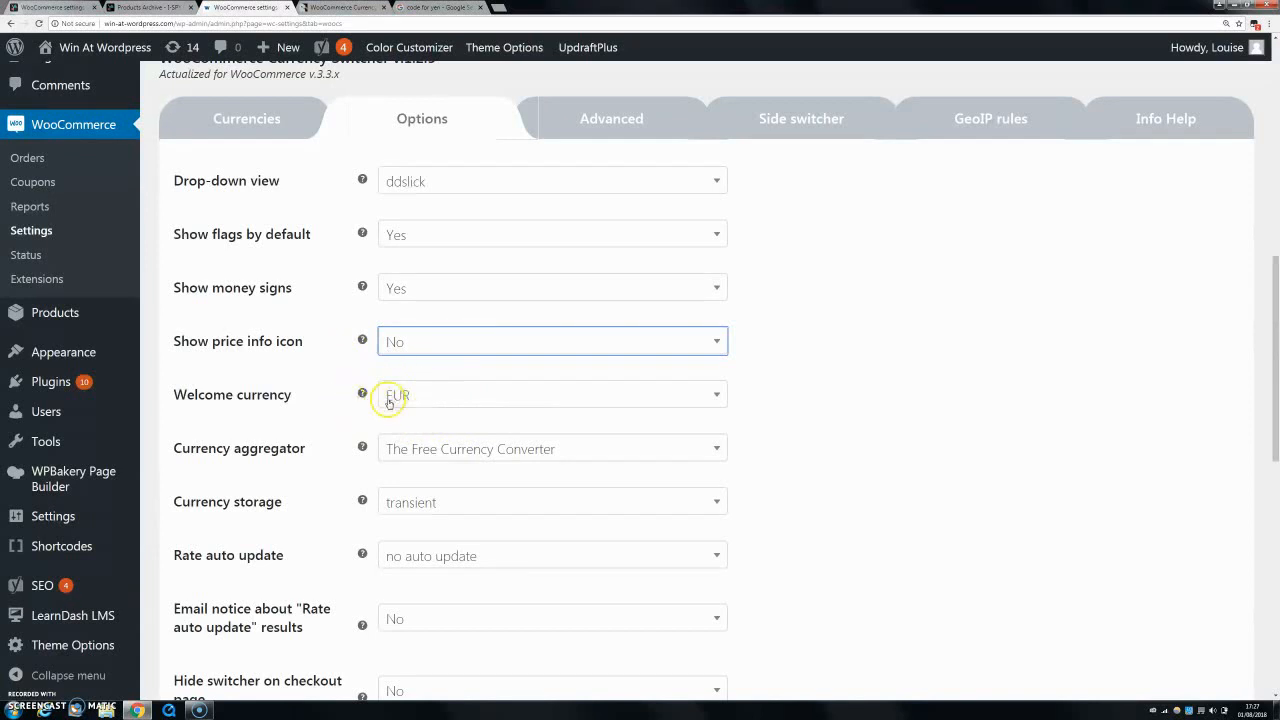
scroll(446, 421, "down", 1)
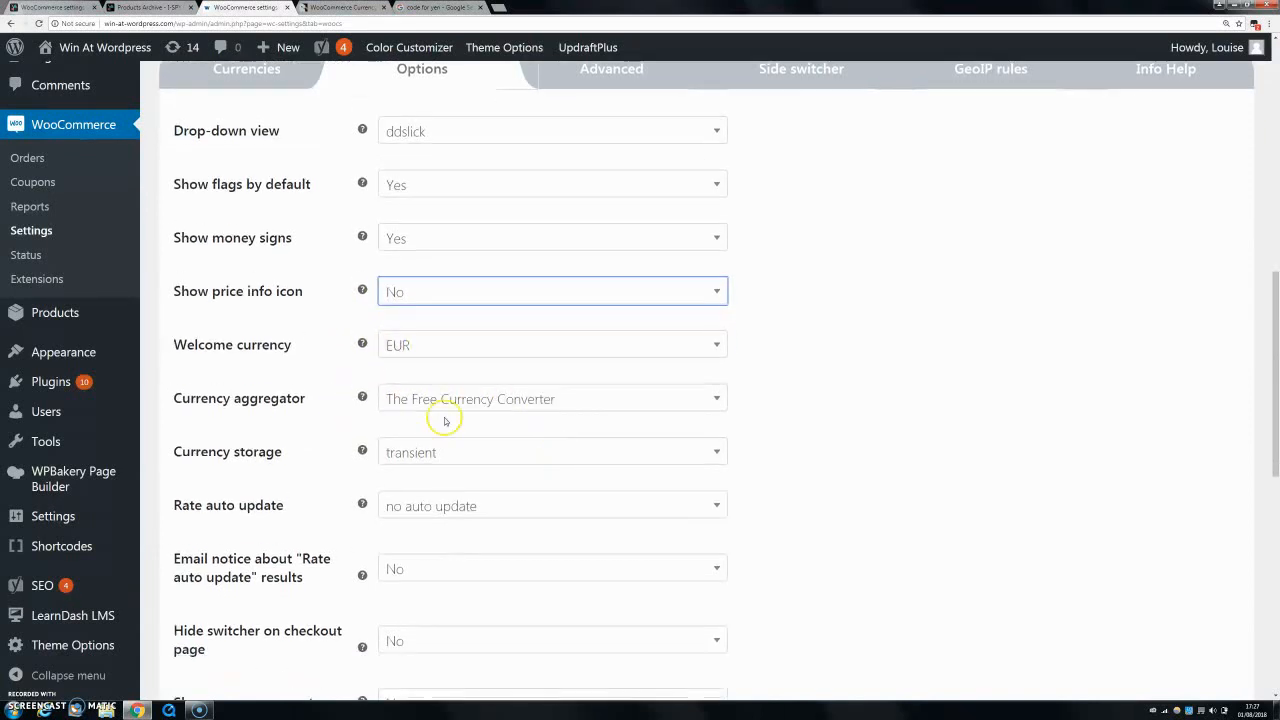
left_click(479, 401)
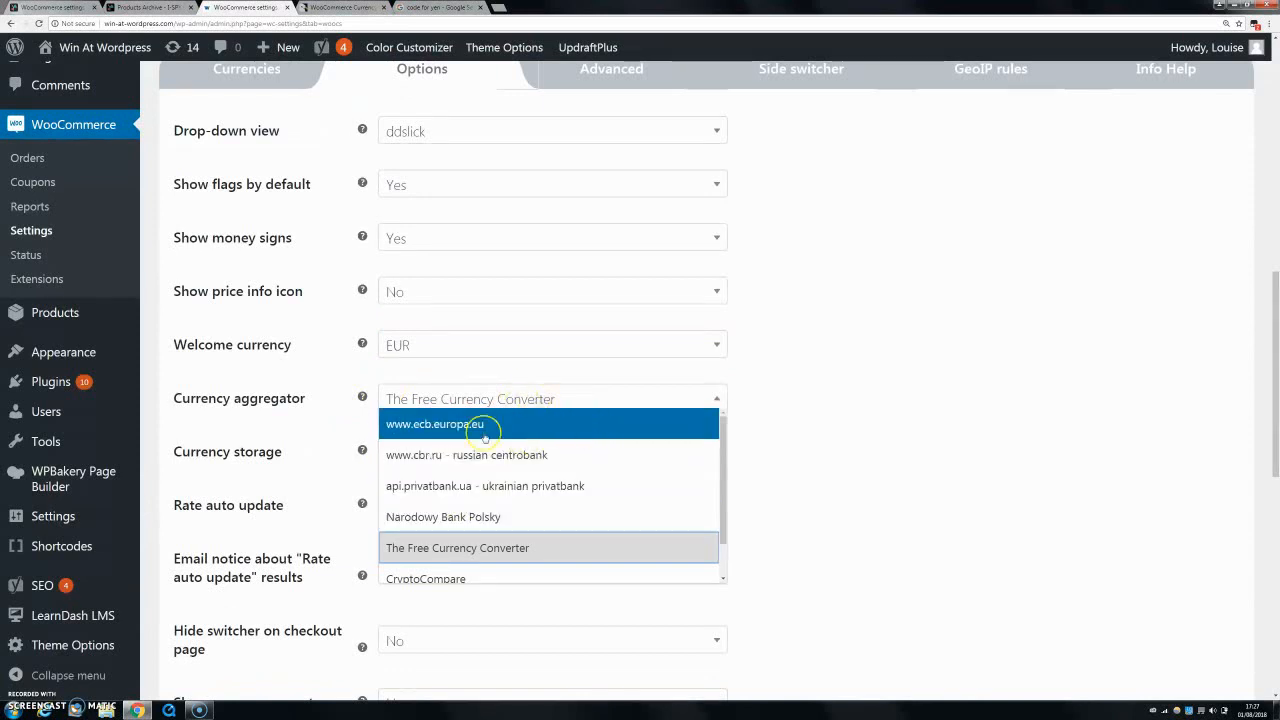
left_click(327, 432)
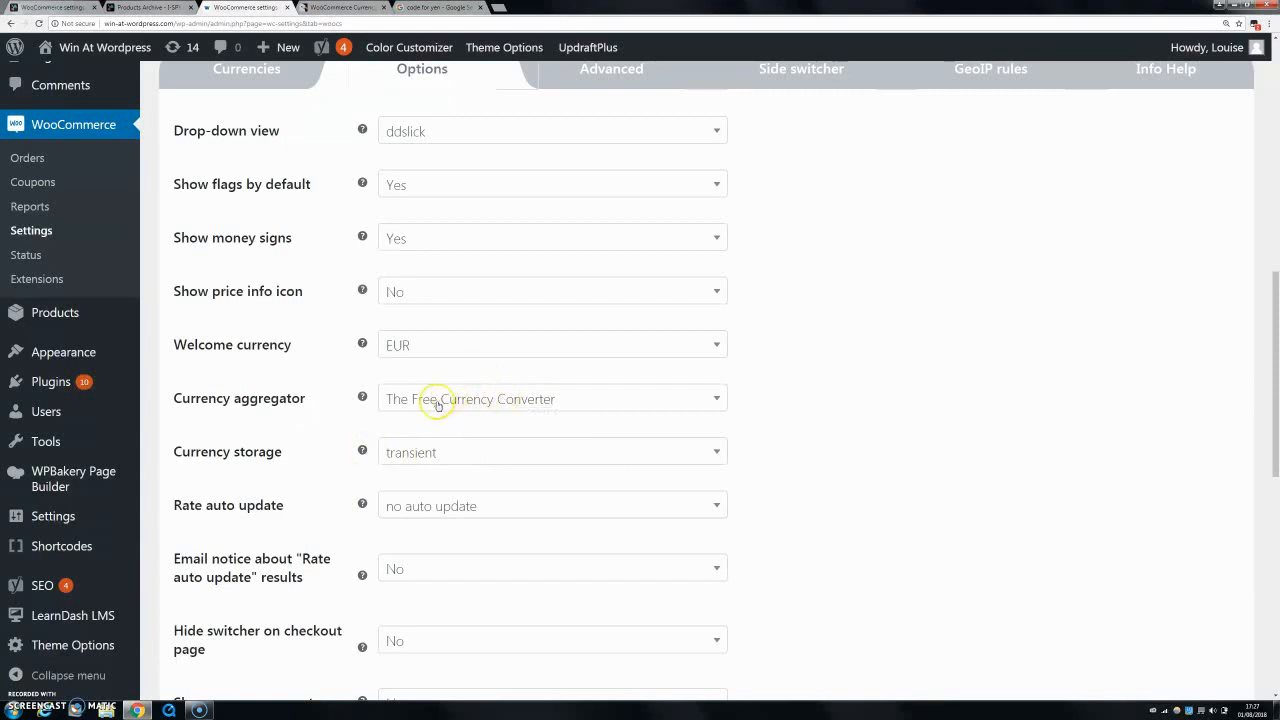
scroll(451, 457, "down", 1)
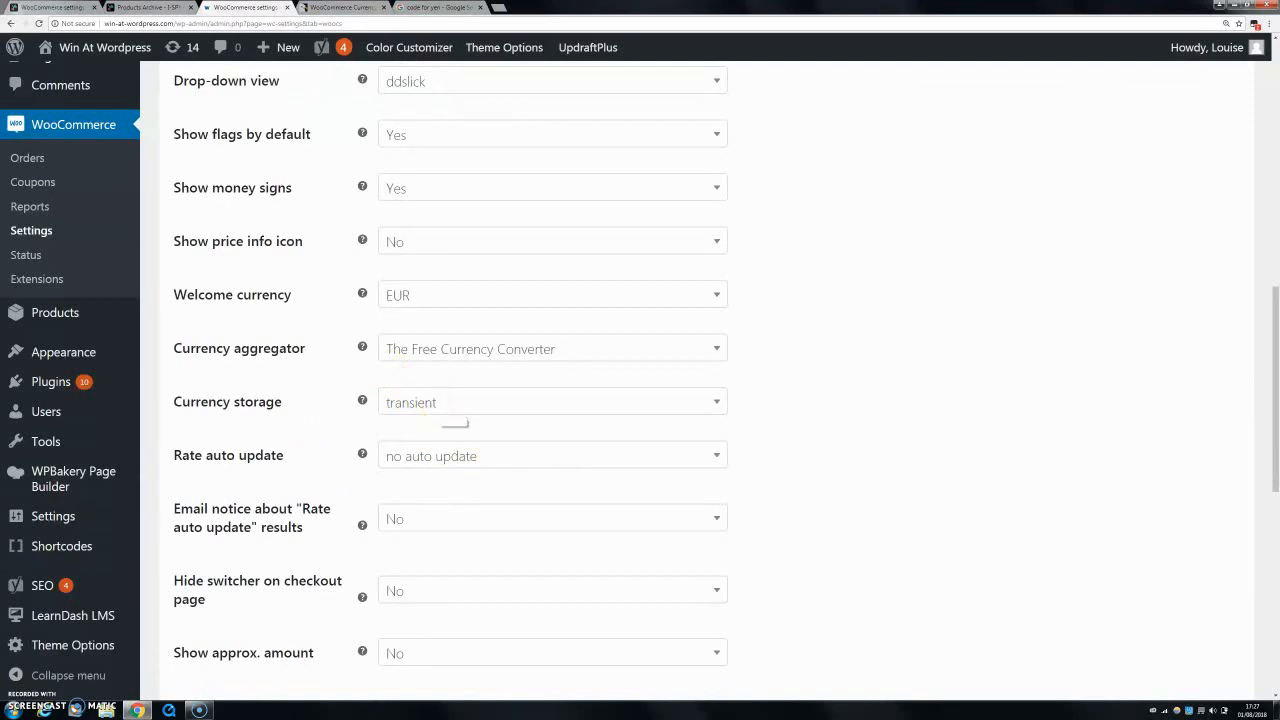
Step: Switch to the I-SPY shop page and expand and collapse its currency selector
left_click(124, 8)
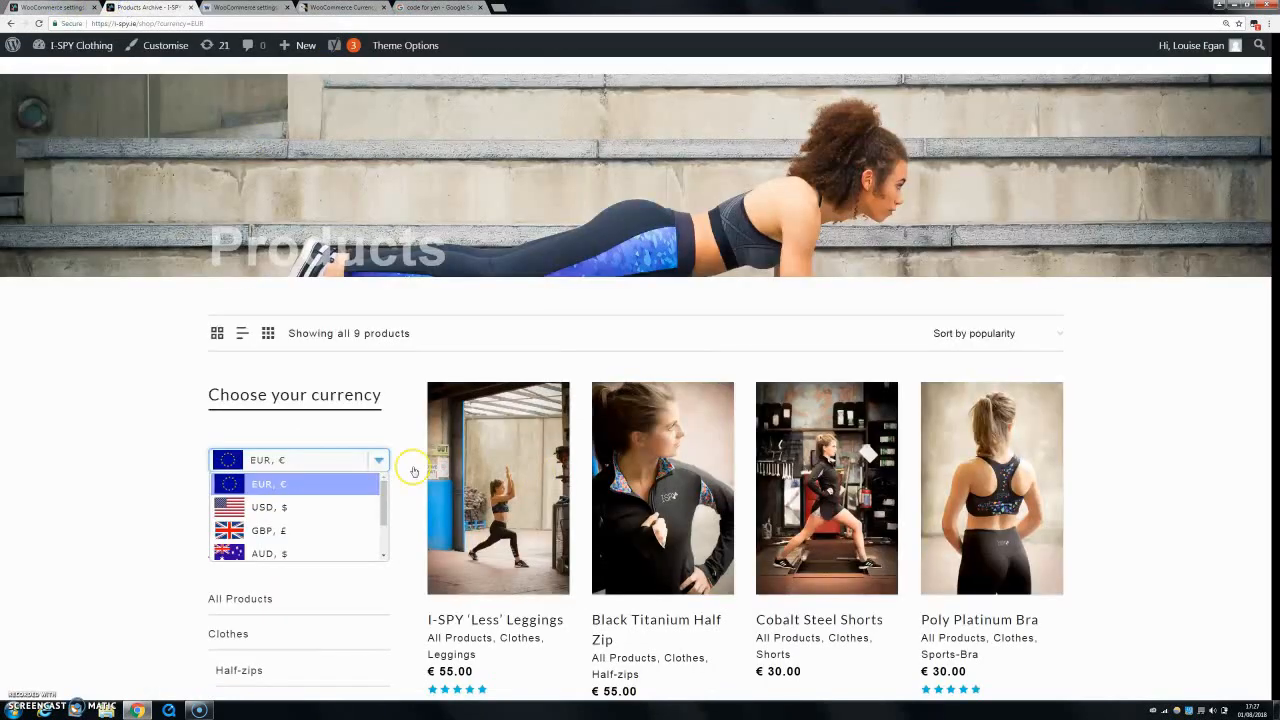
left_click(172, 511)
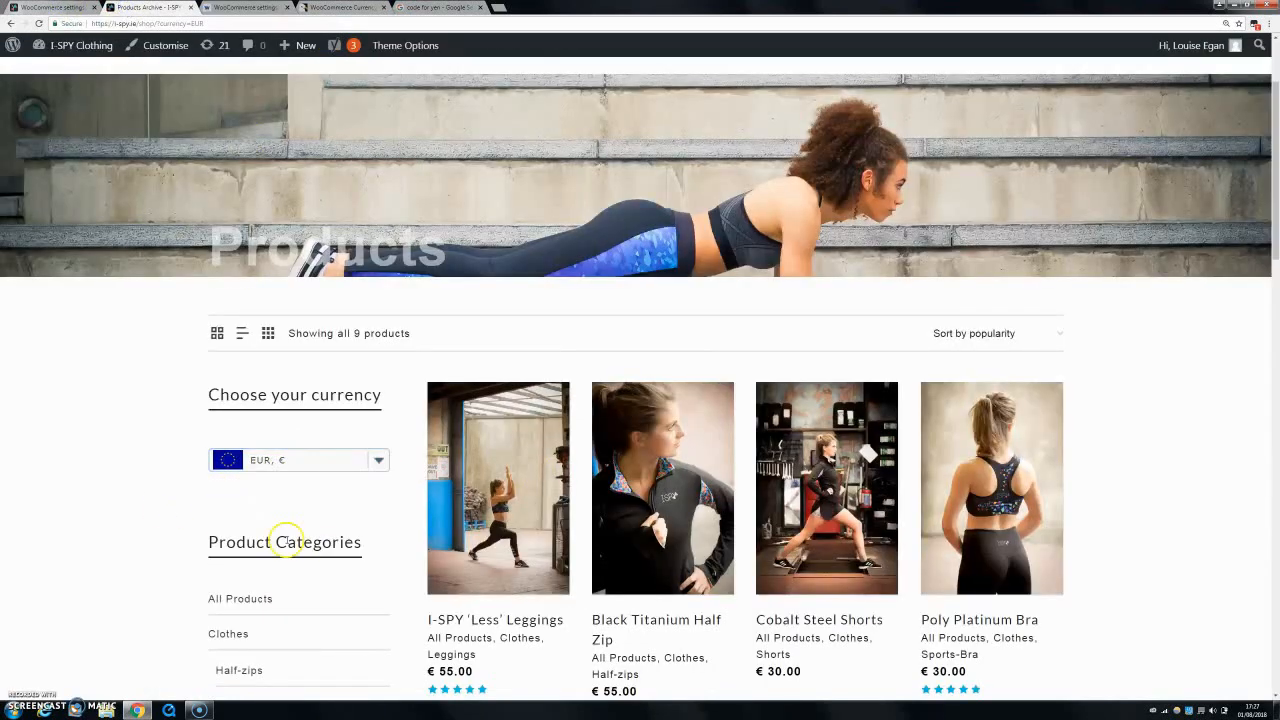
left_click(381, 462)
left_click(94, 458)
Step: Return to the Win At WordPress Options, read the Currency storage help and view the Rate auto update choices
left_click(236, 8)
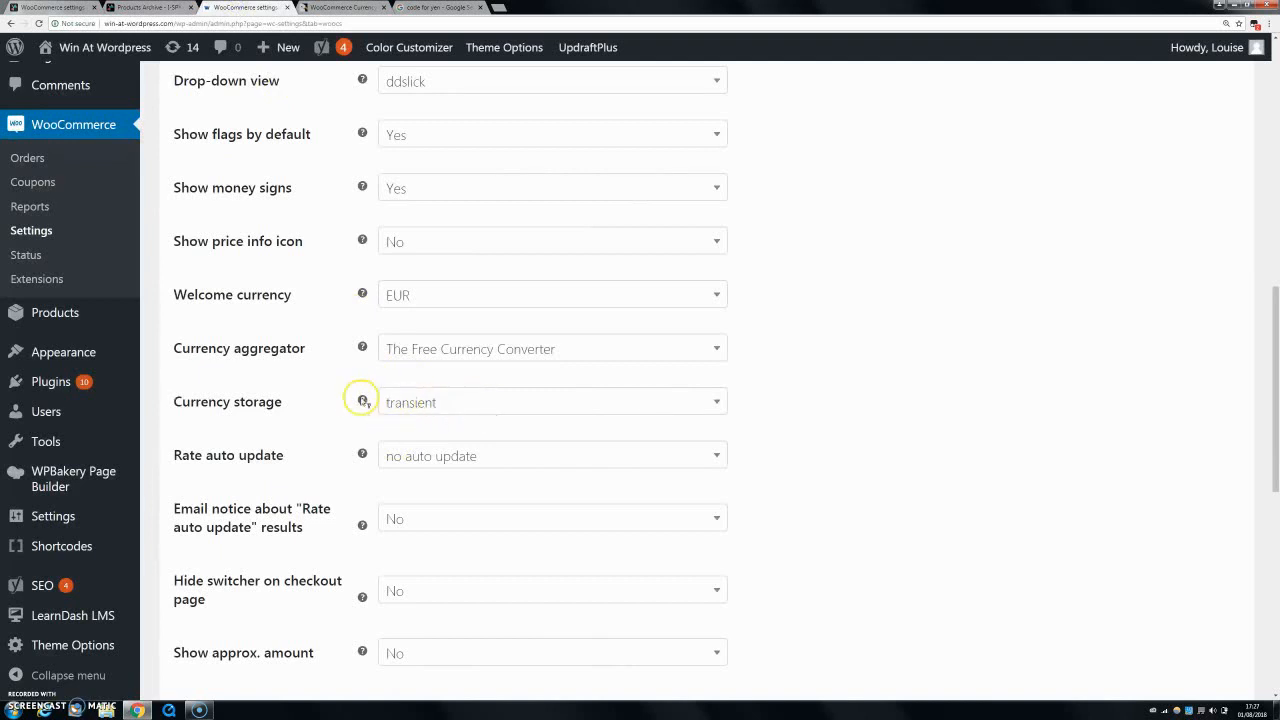
mouse_move(363, 402)
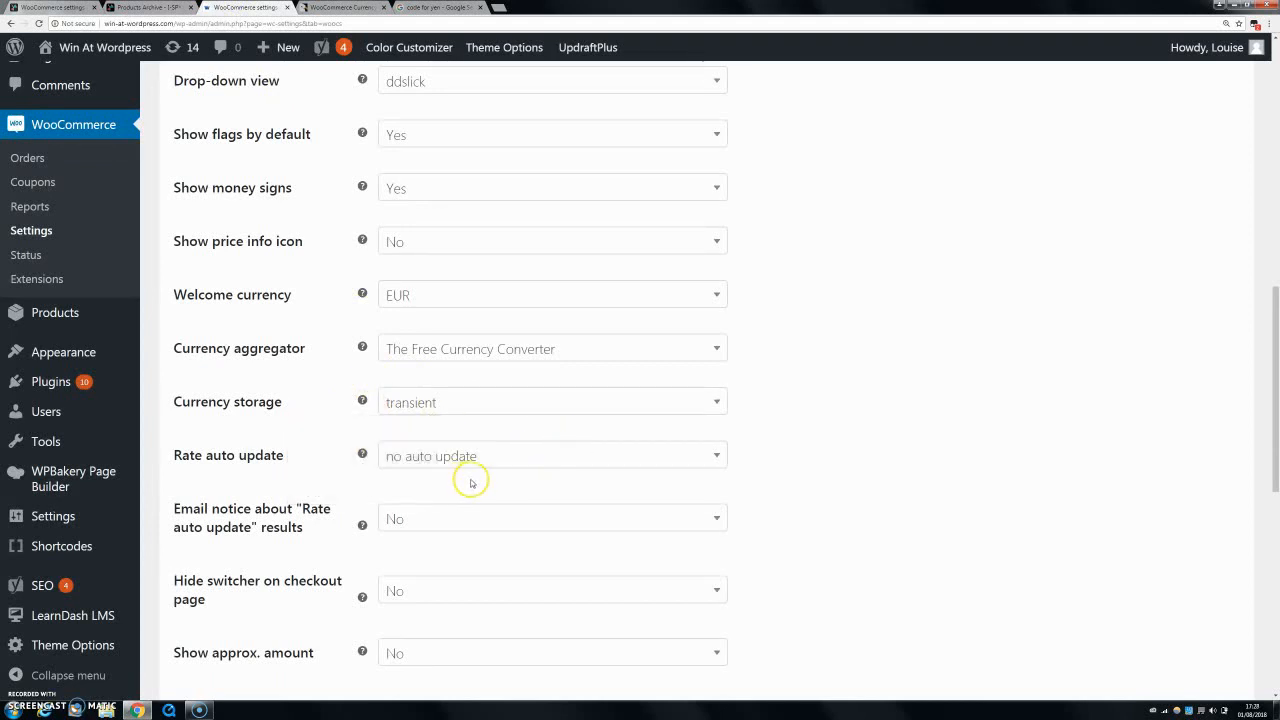
scroll(466, 478, "down", 1)
left_click(484, 410)
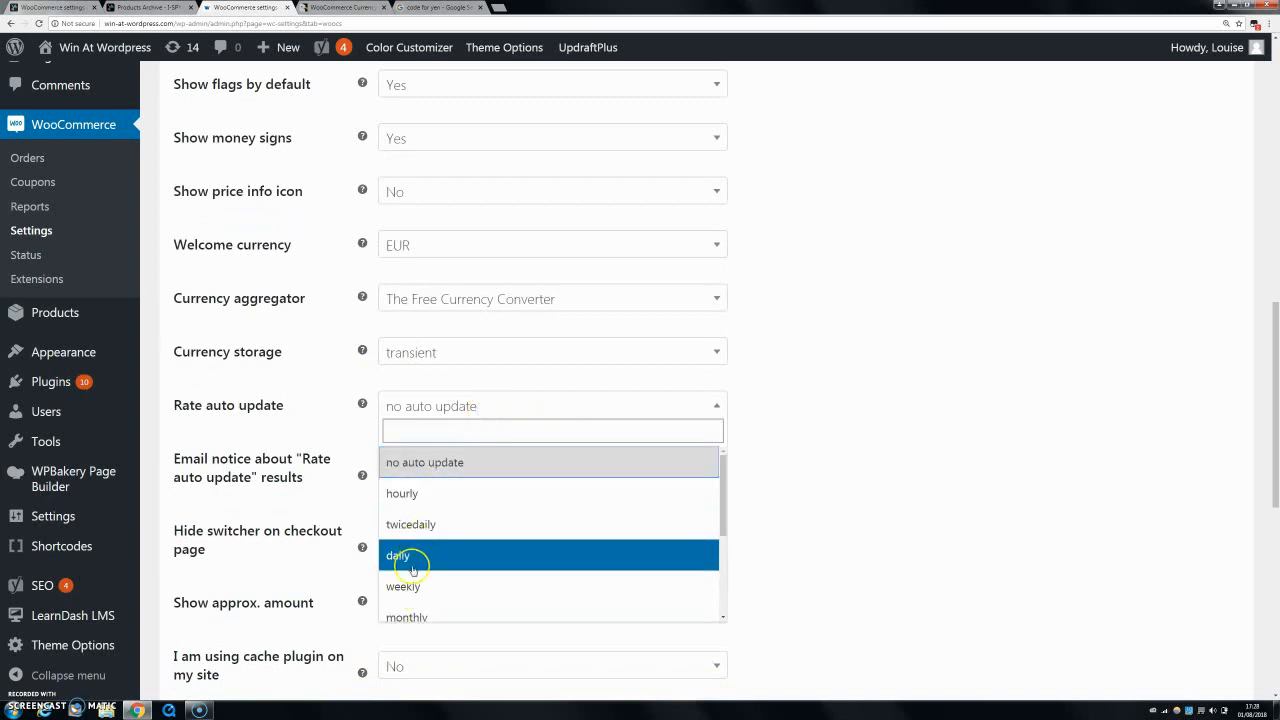
left_click(328, 432)
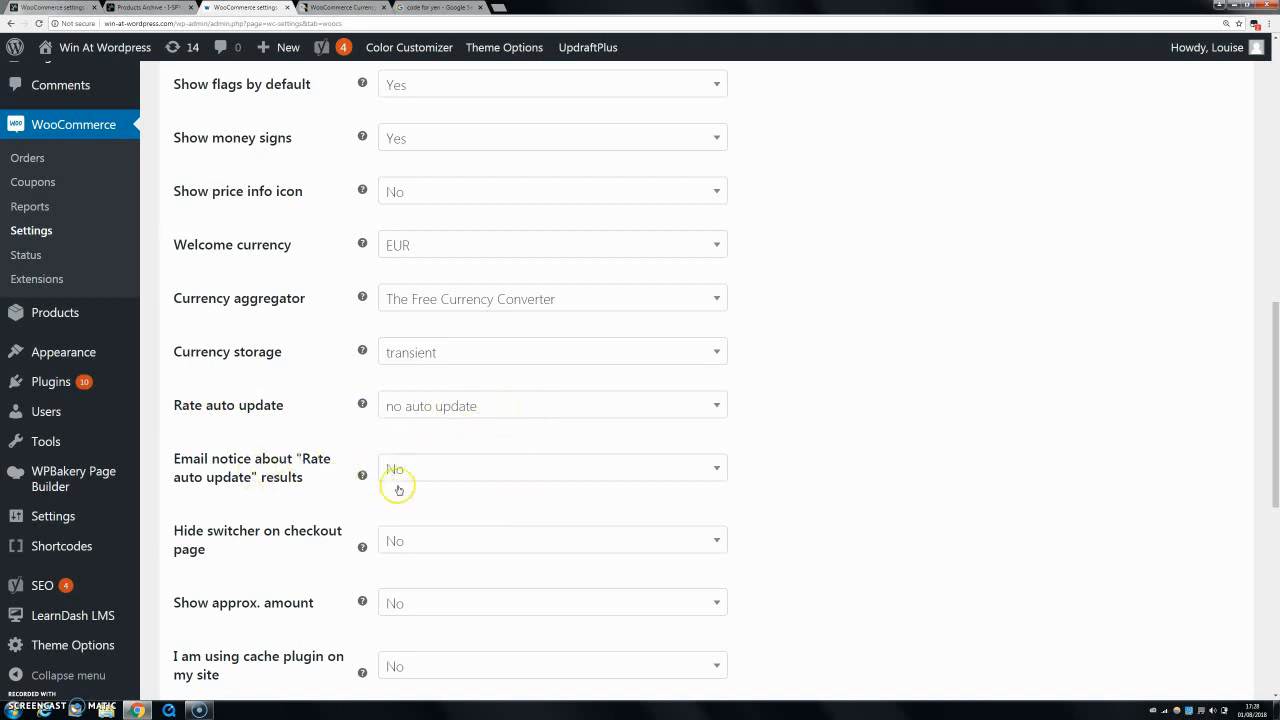
Step: View the choices for the "Rate auto update" email notice and for hiding the switcher on the checkout page
scroll(380, 523, "down", 1)
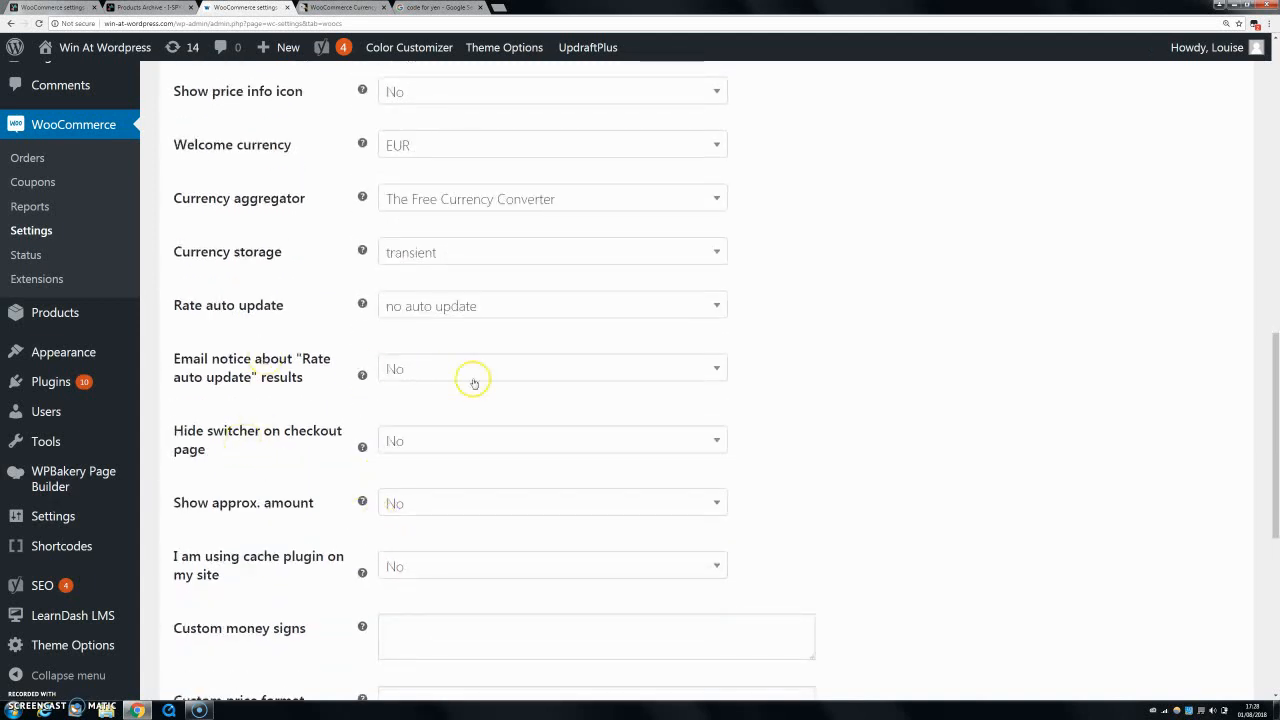
left_click(434, 366)
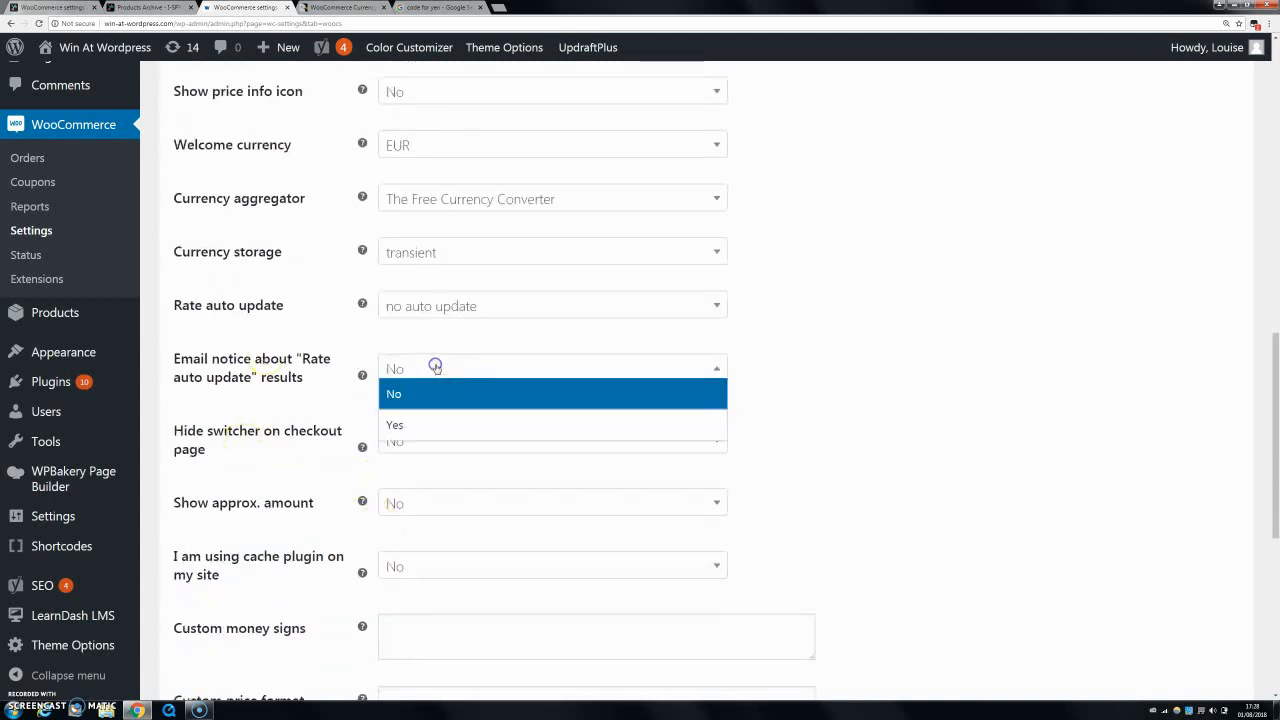
left_click(330, 388)
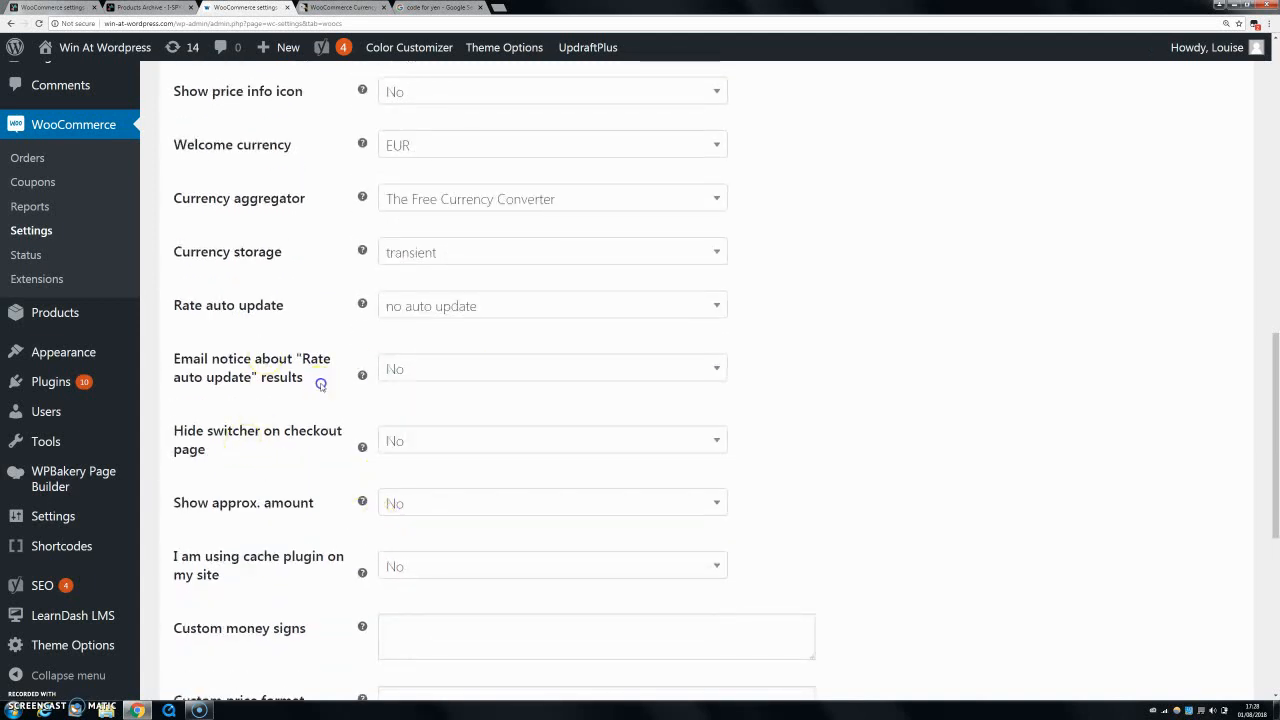
left_click(421, 452)
left_click(418, 445)
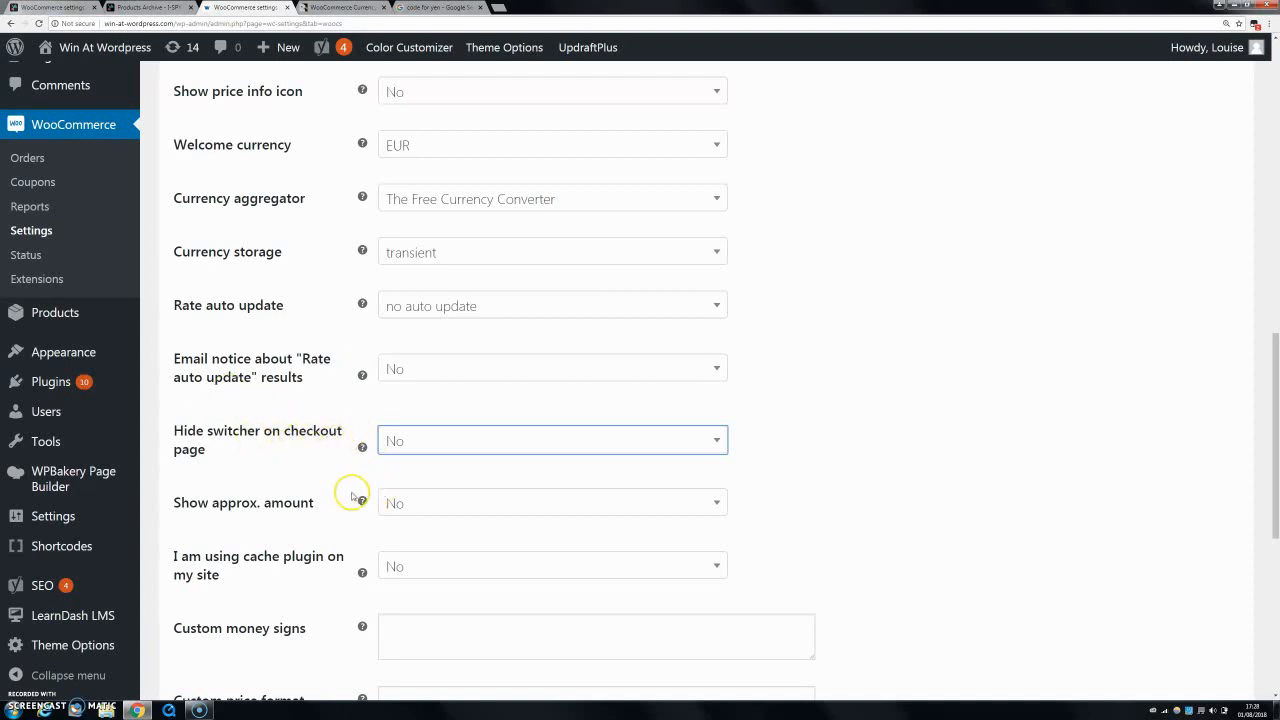
Step: View the Show approx. amount choices, pick No, and check the prices on the I-SPY shop page
scroll(420, 478, "down", 1)
left_click(441, 453)
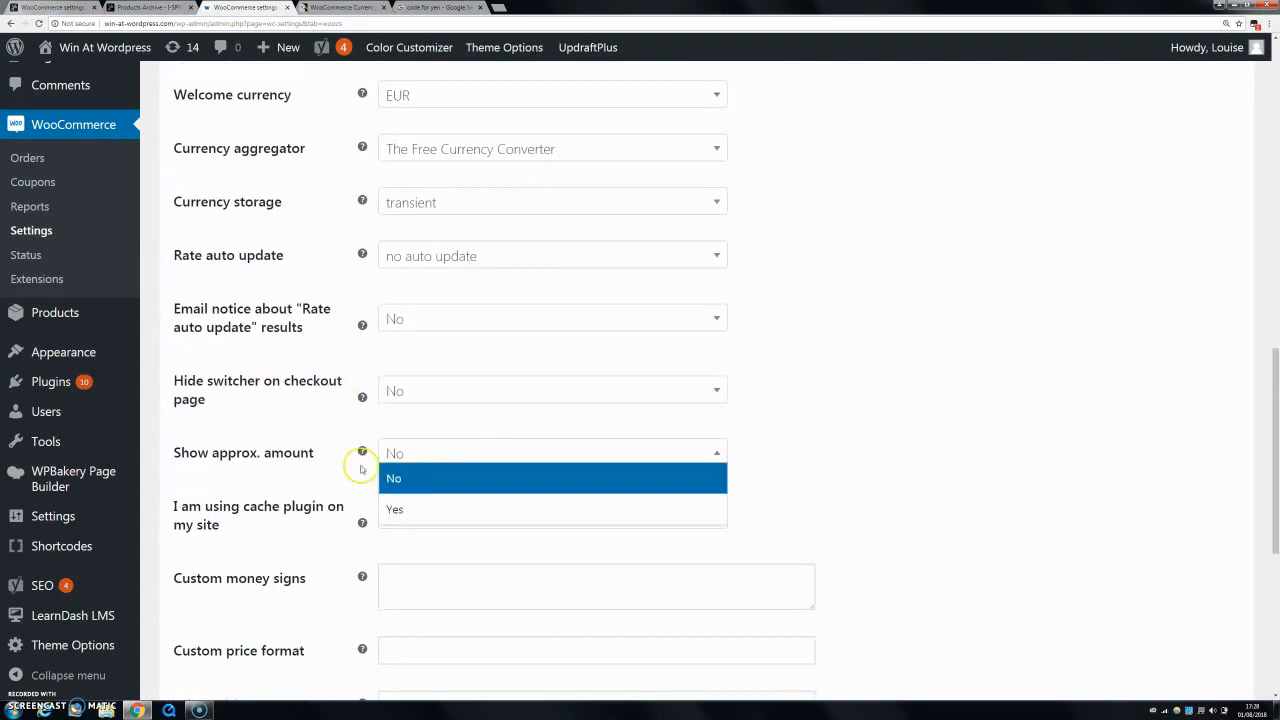
left_click(398, 478)
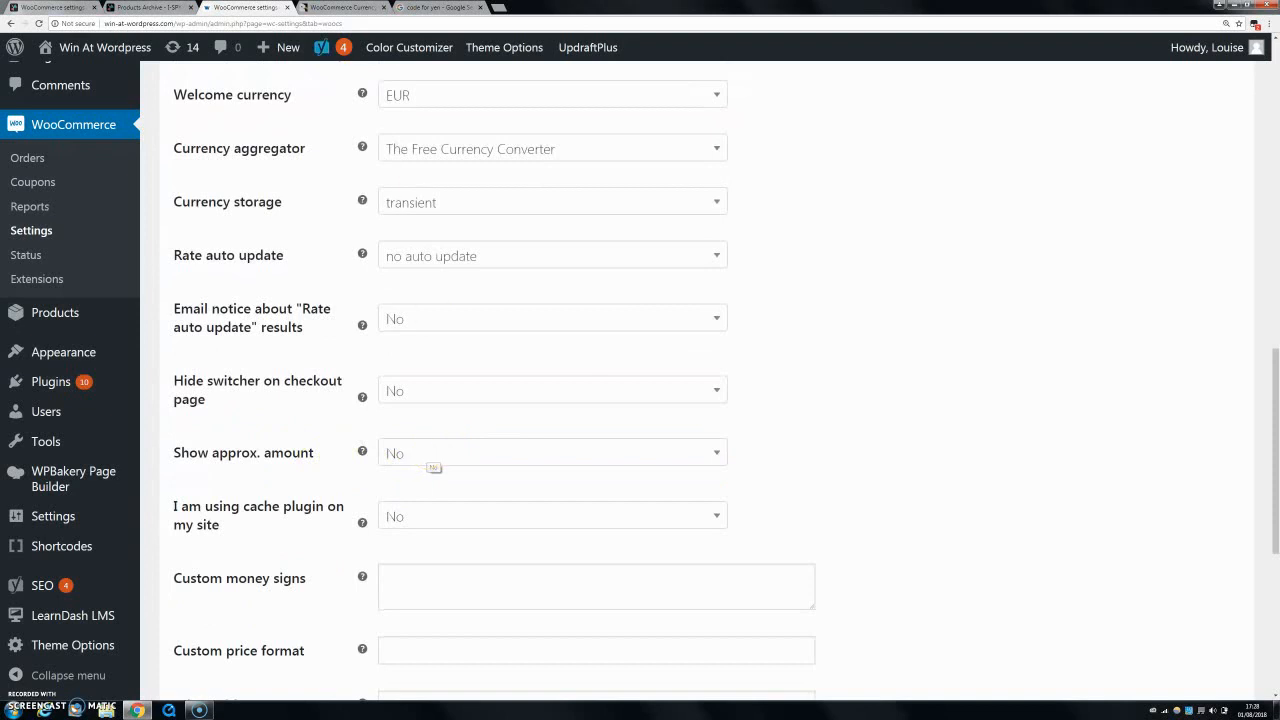
left_click(157, 8)
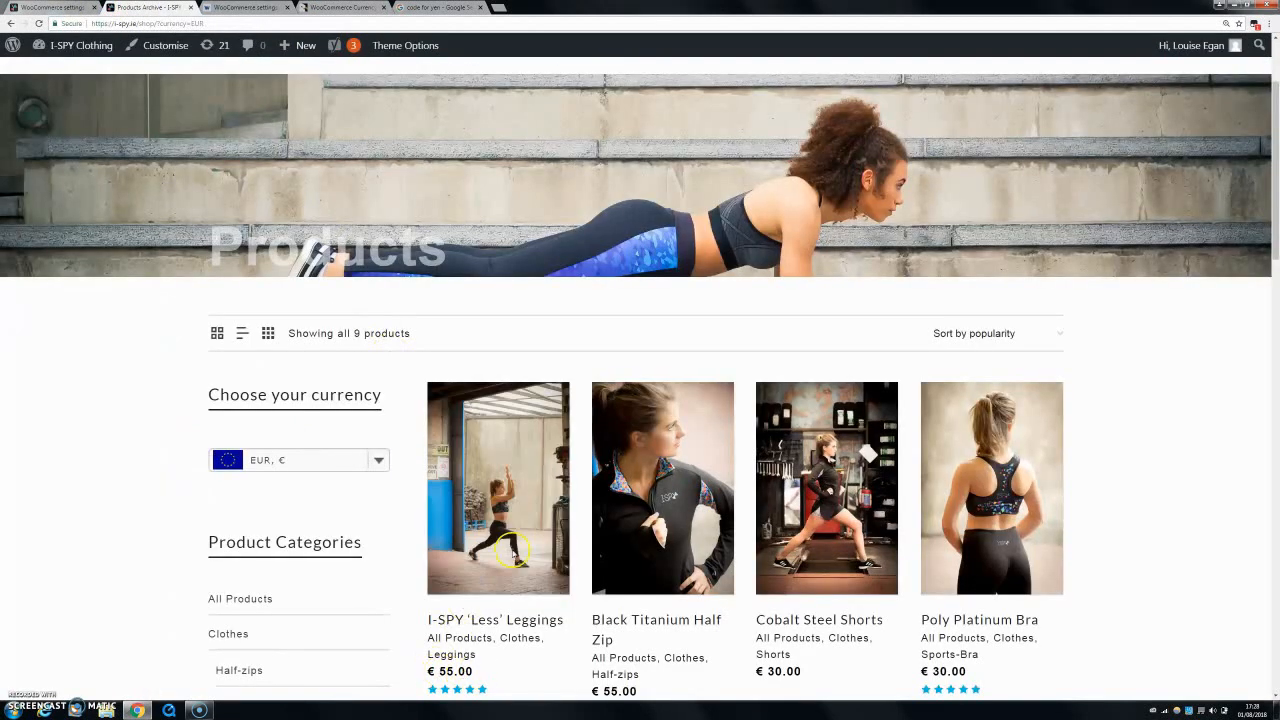
left_click(245, 7)
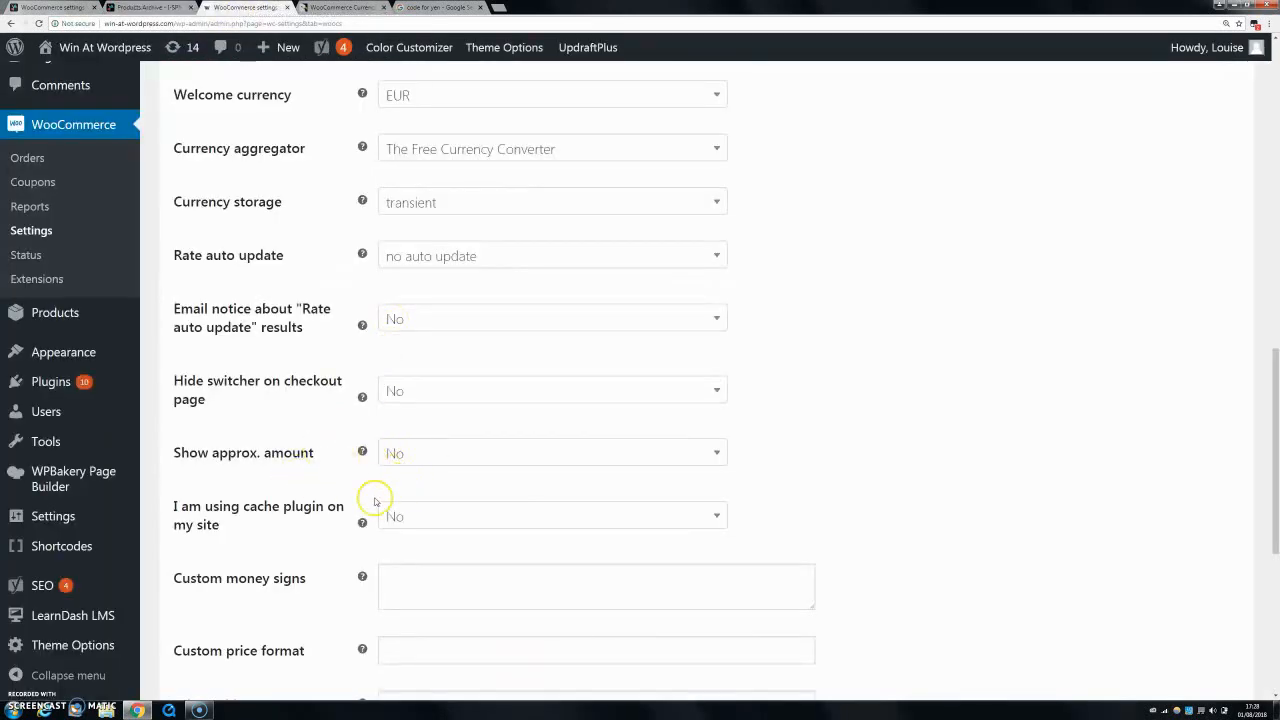
Step: View the choices for the "I am using cache plugin on my site" option
scroll(549, 484, "down", 1)
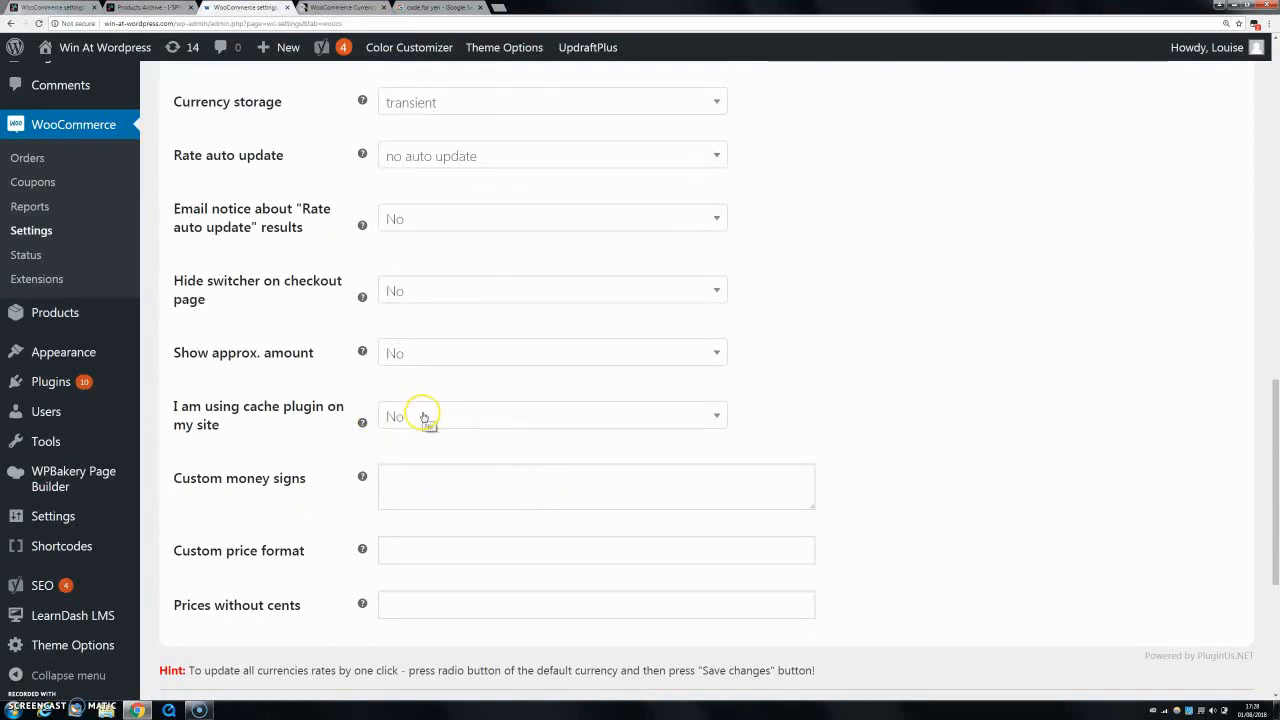
left_click(459, 422)
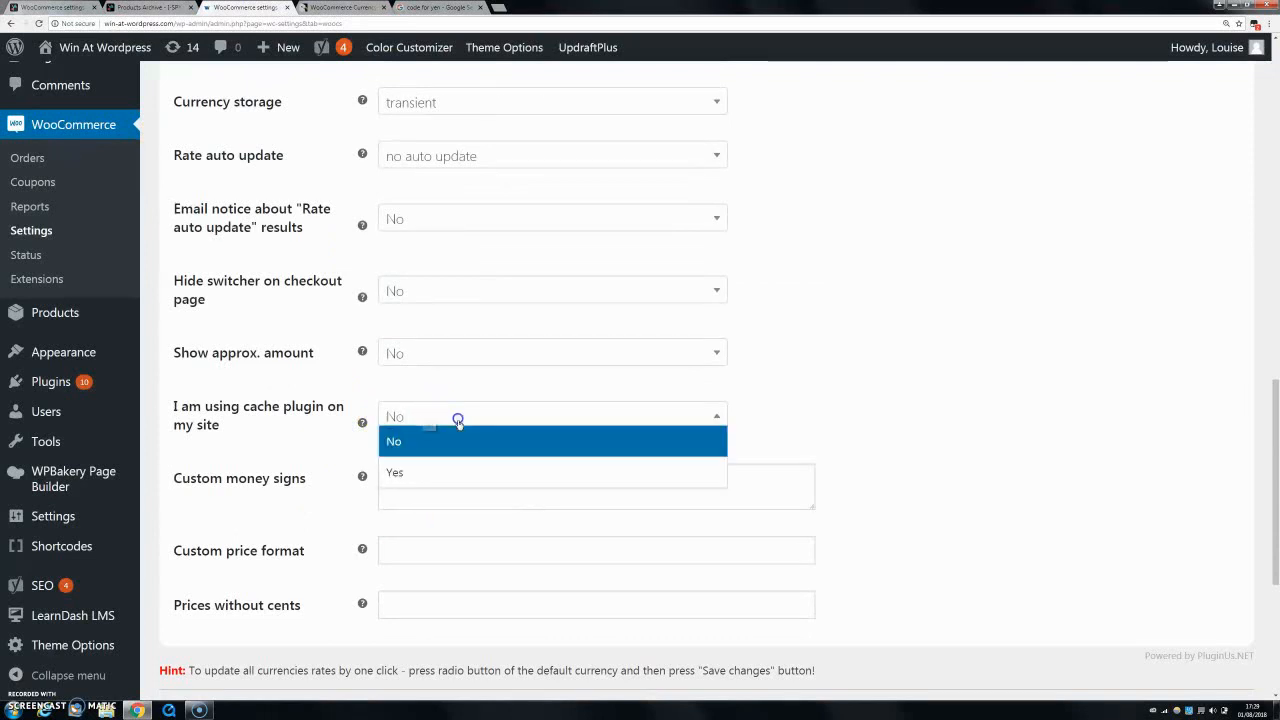
left_click(309, 422)
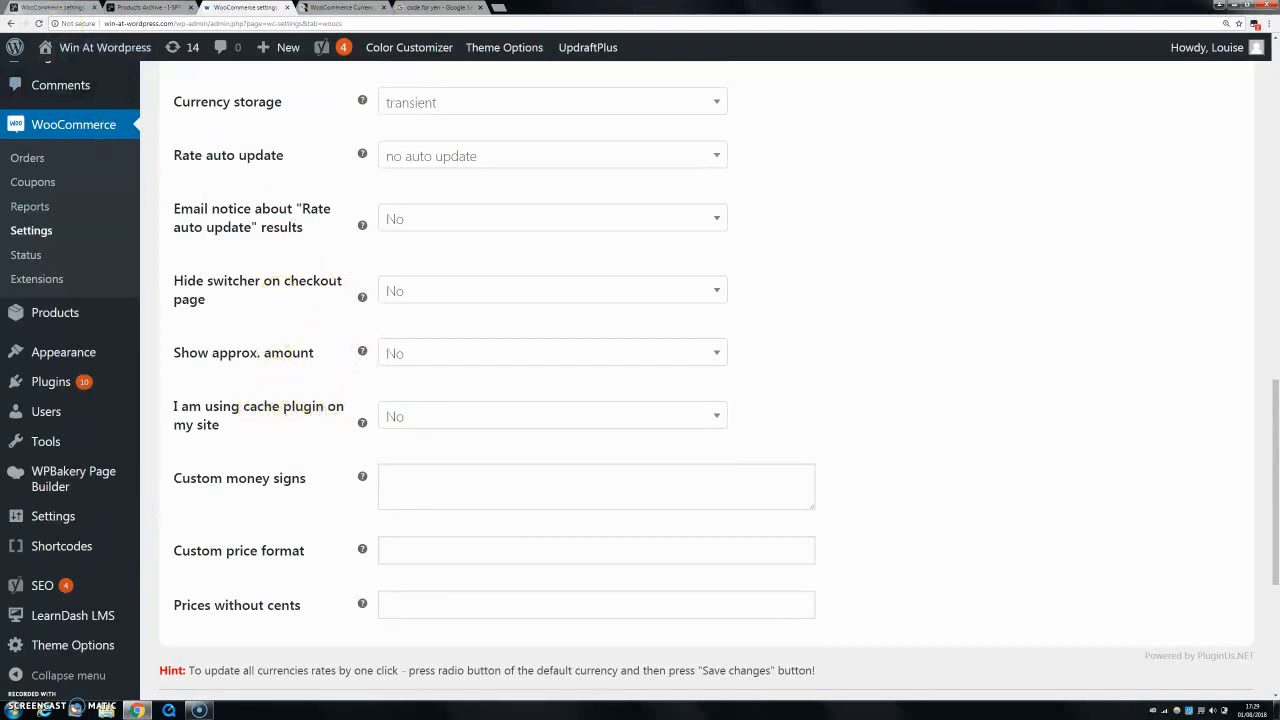
Step: Open the installed plugins list of the I-SPY site and find the W3 Total Cache plugin
left_click(131, 9)
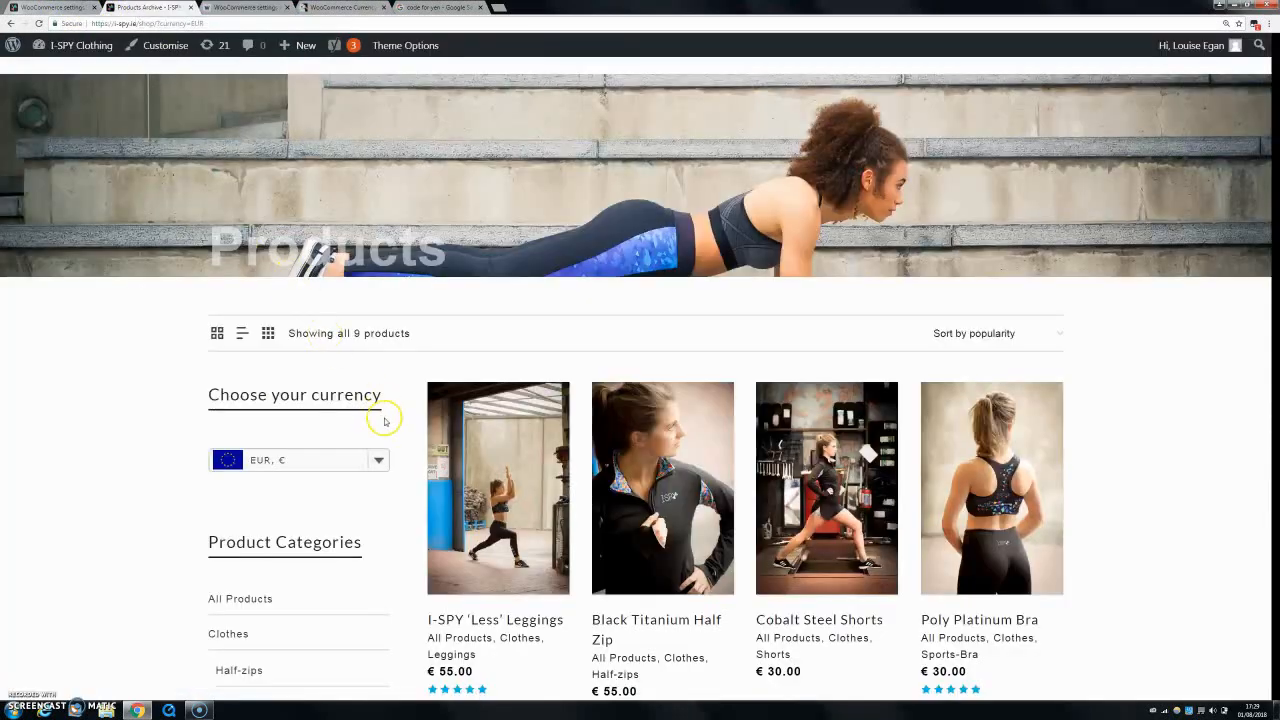
left_click(46, 9)
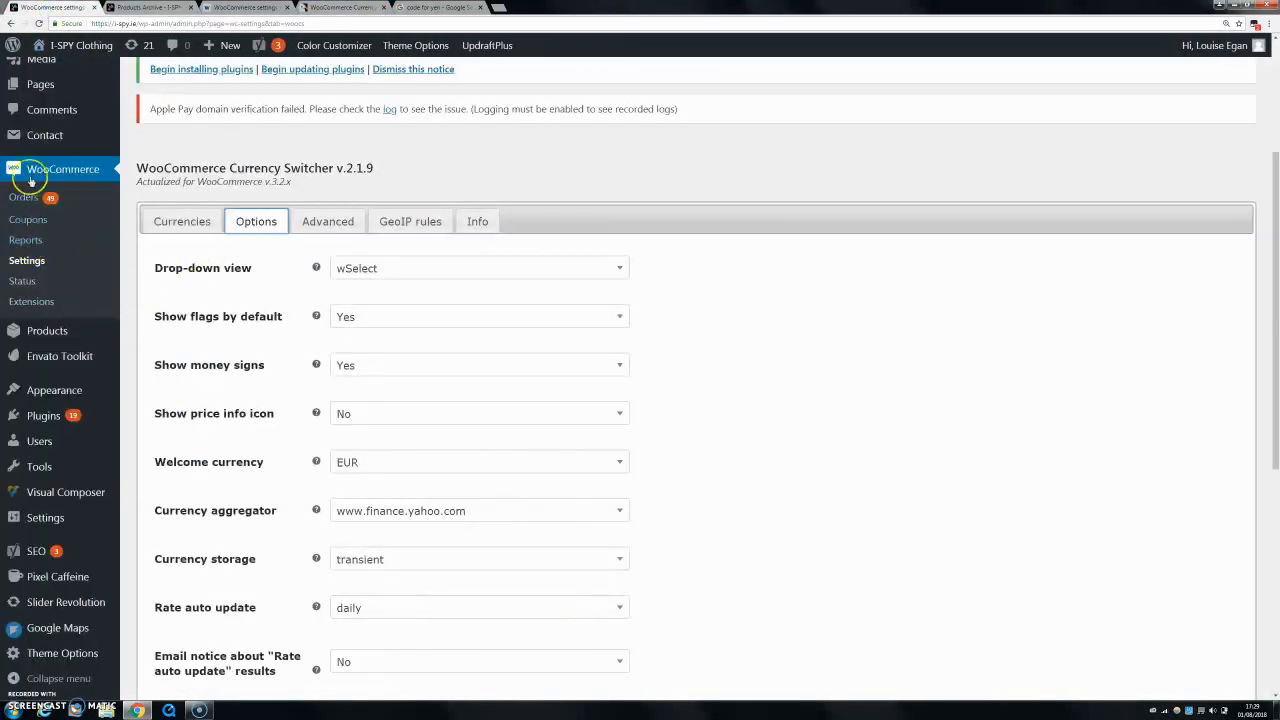
mouse_move(34, 421)
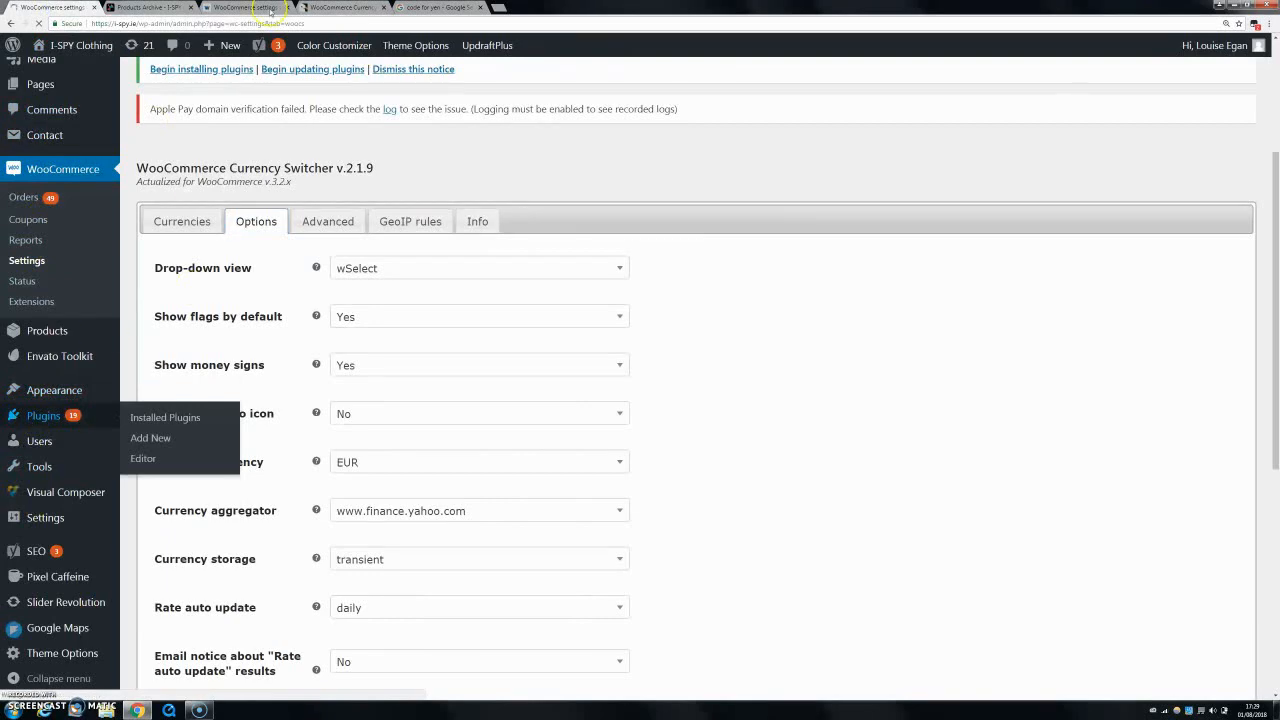
left_click(132, 412)
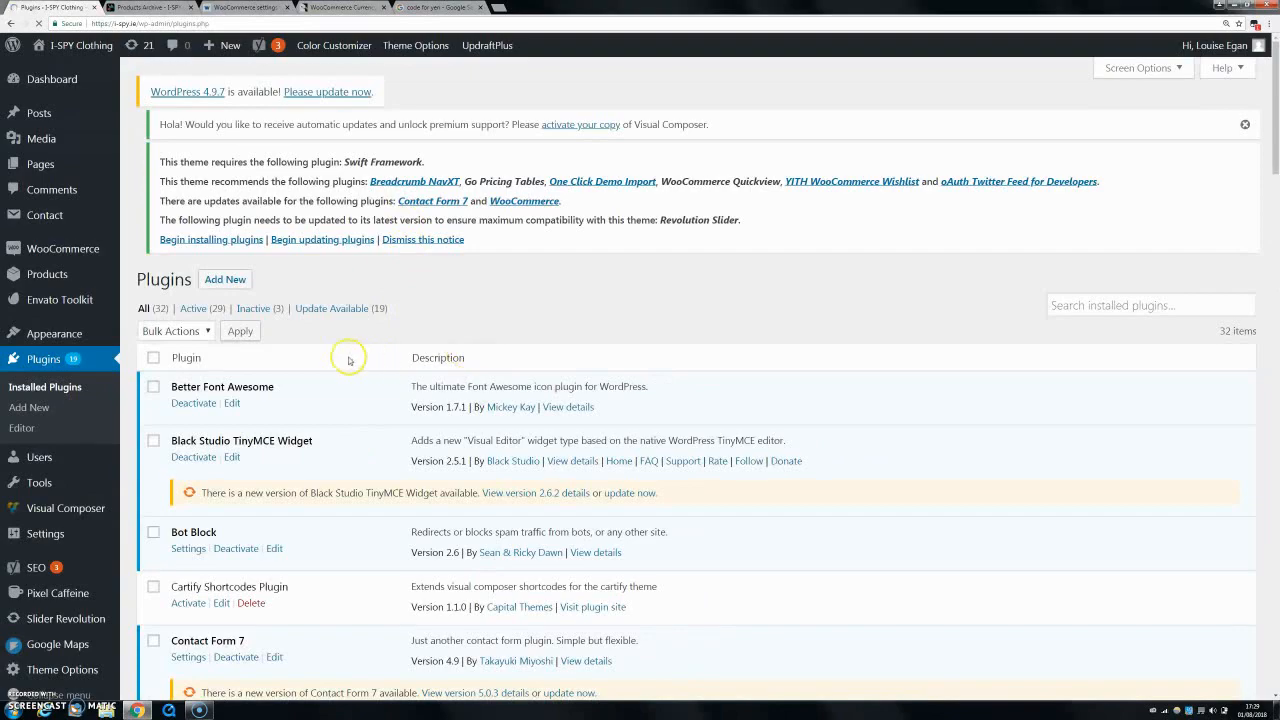
scroll(303, 405, "down", 3)
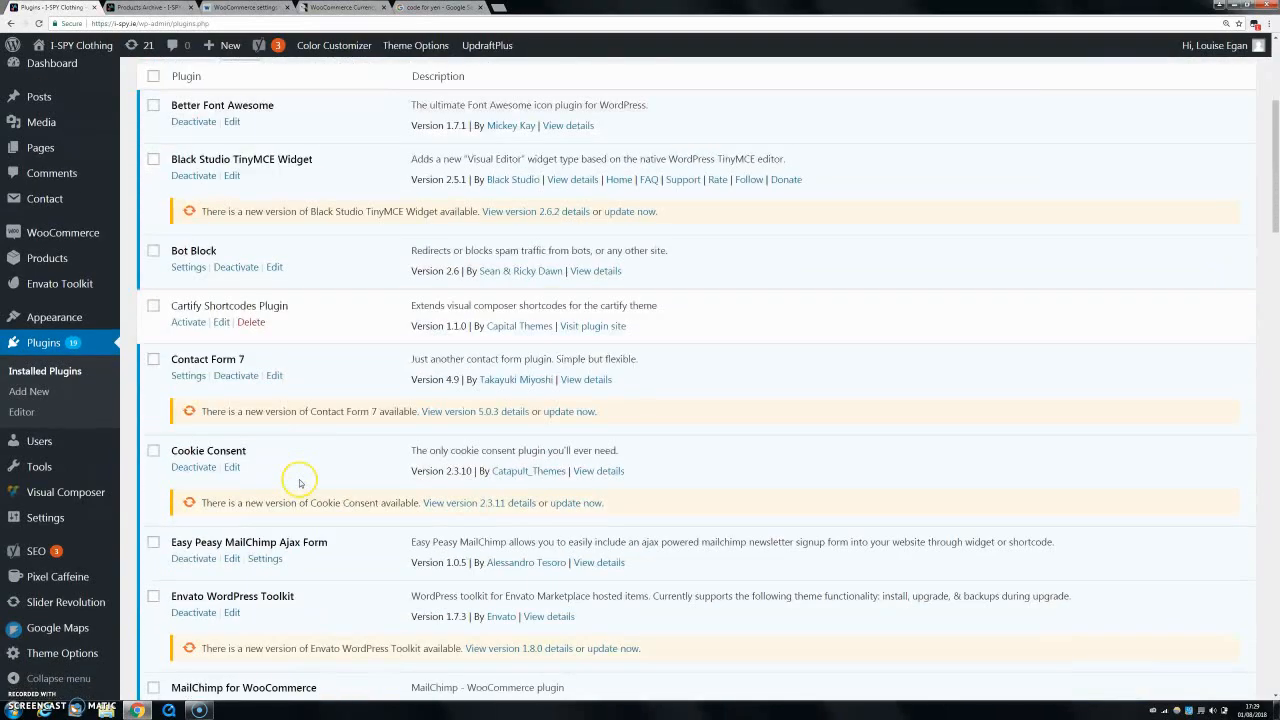
scroll(299, 483, "down", 4)
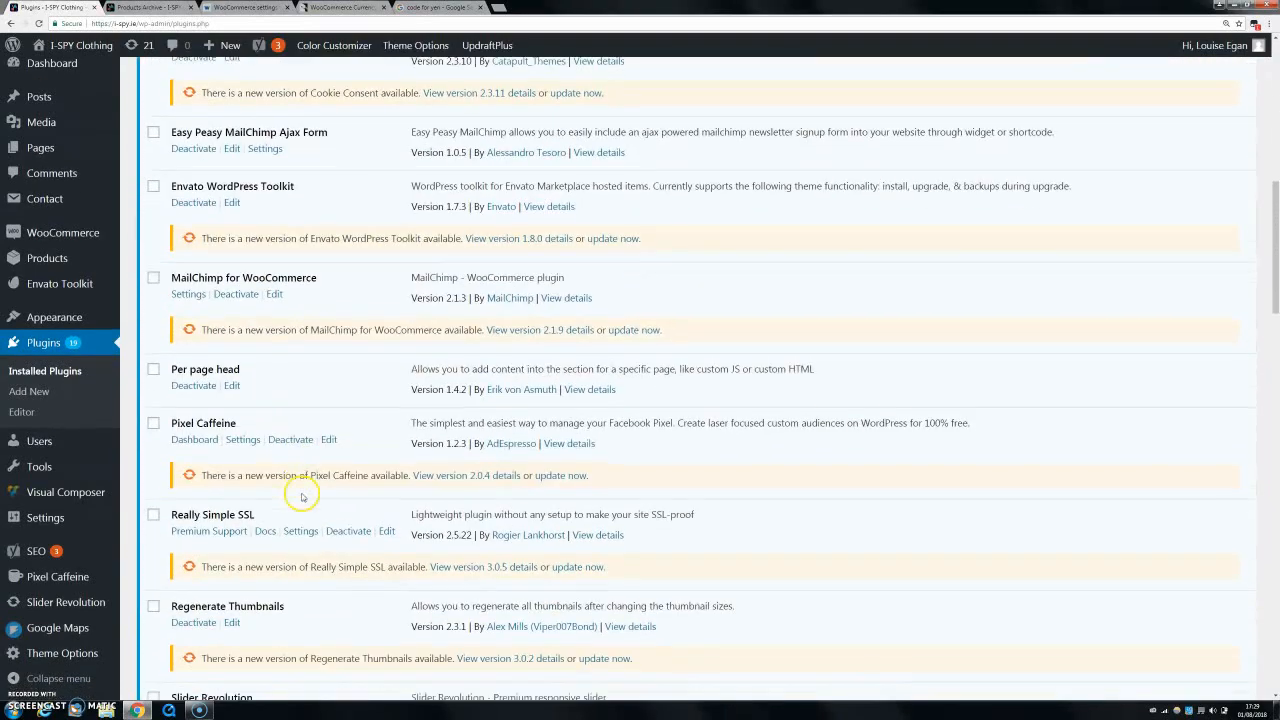
scroll(301, 496, "down", 4)
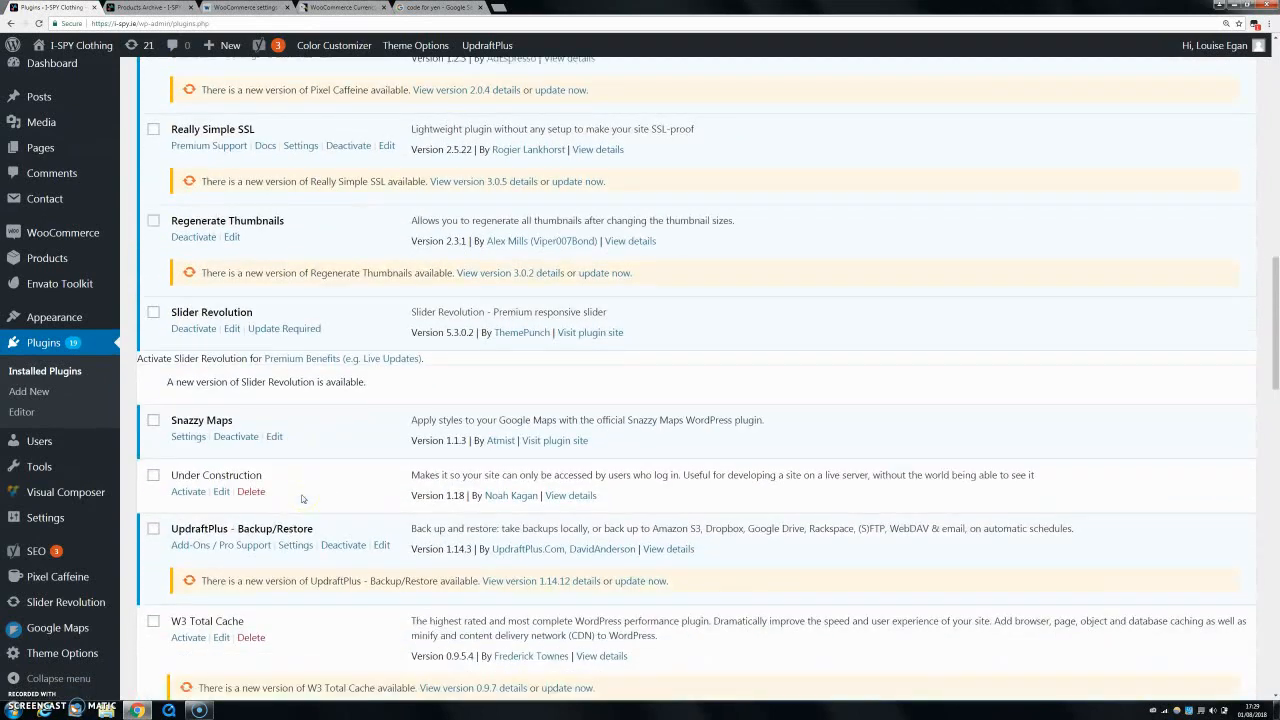
scroll(302, 498, "down", 2)
left_click_drag(171, 416, 228, 418)
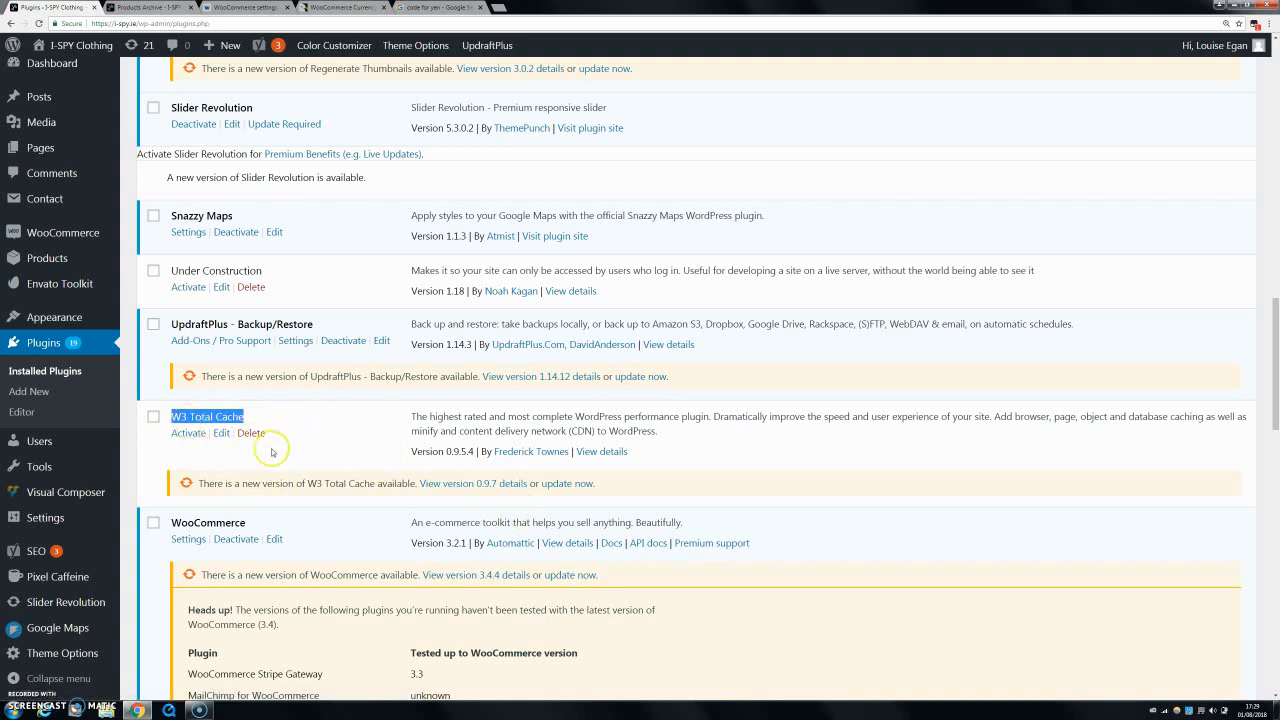
Step: Review the cache plugin option's choices in the Win At WordPress settings and compare with the I-SPY shop page
left_click(263, 6)
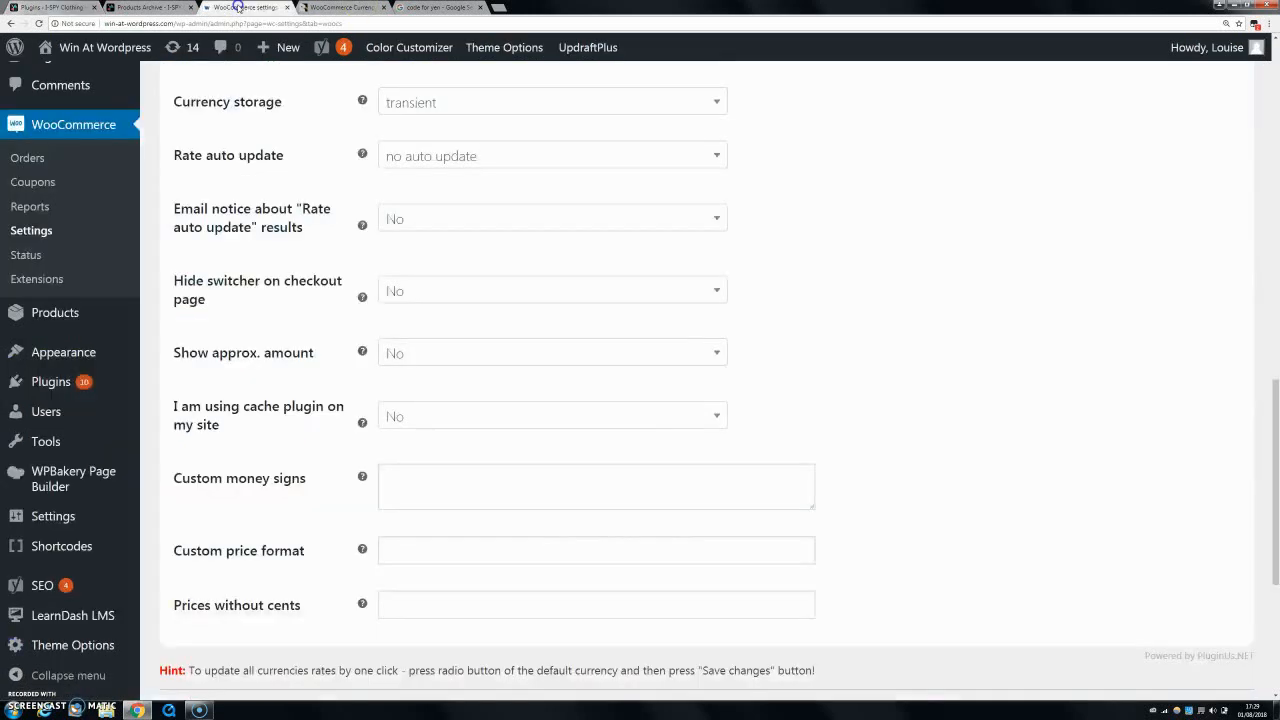
left_click(447, 417)
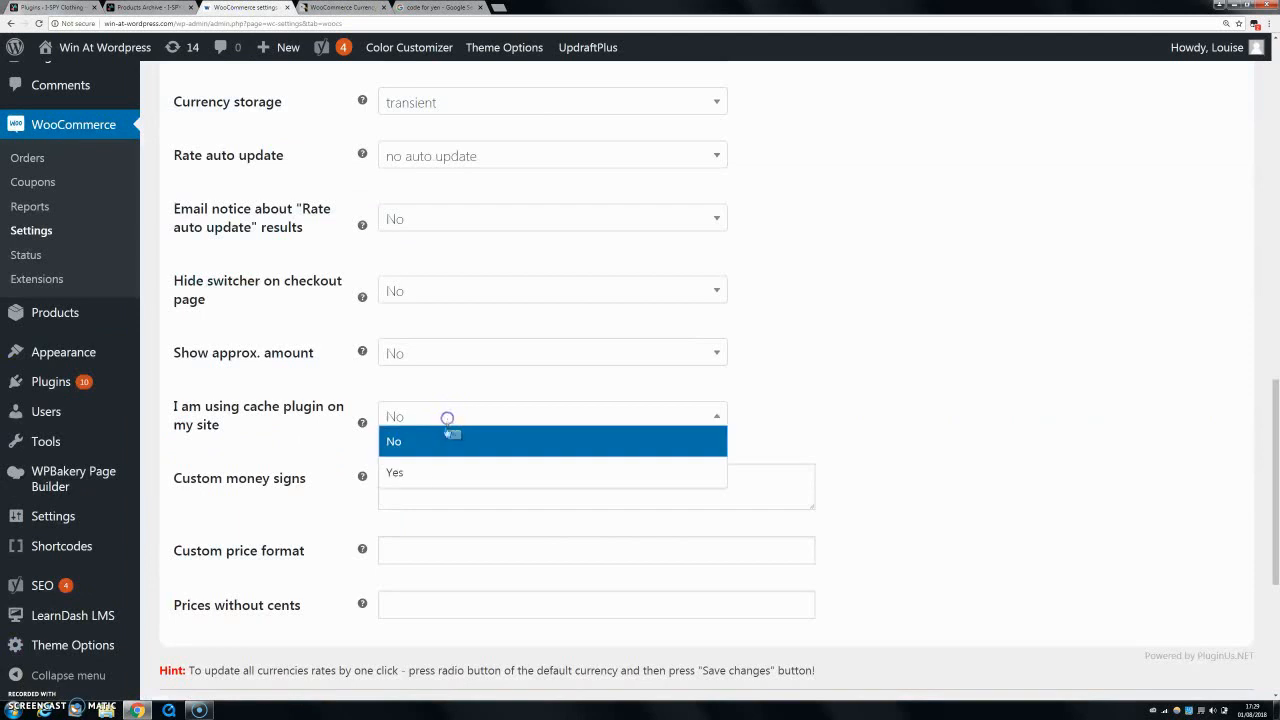
left_click(294, 449)
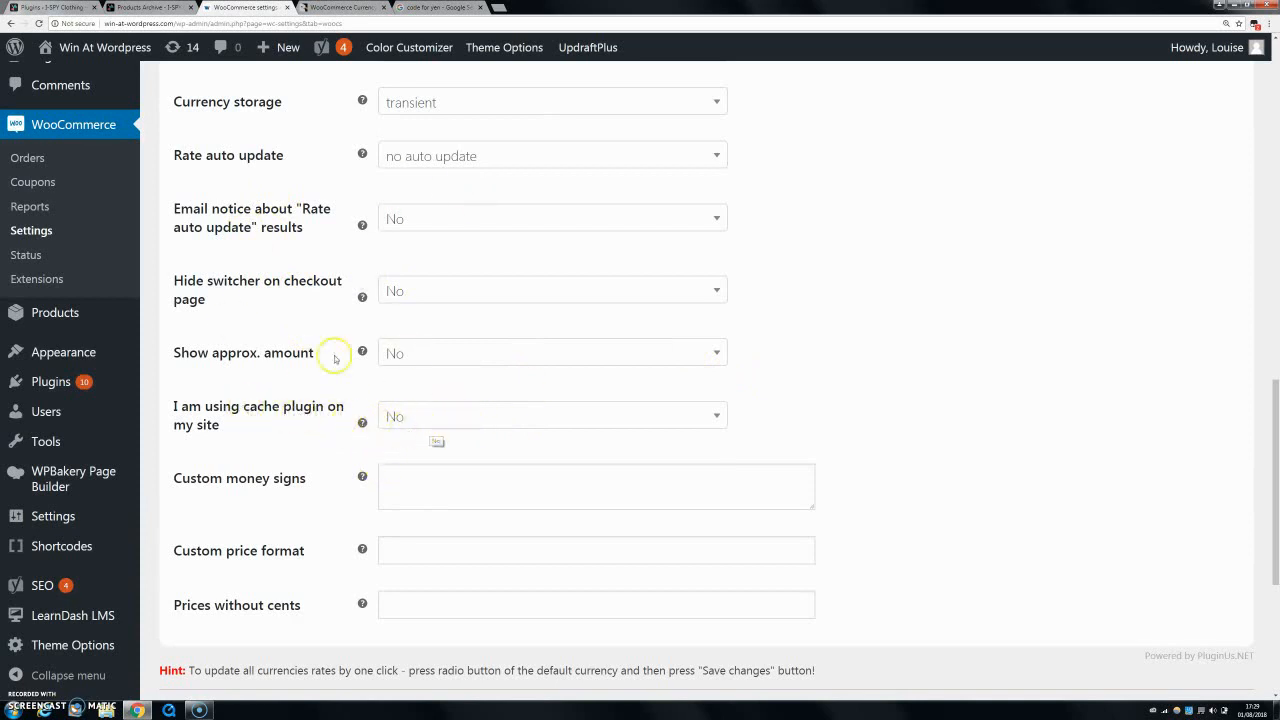
left_click(137, 8)
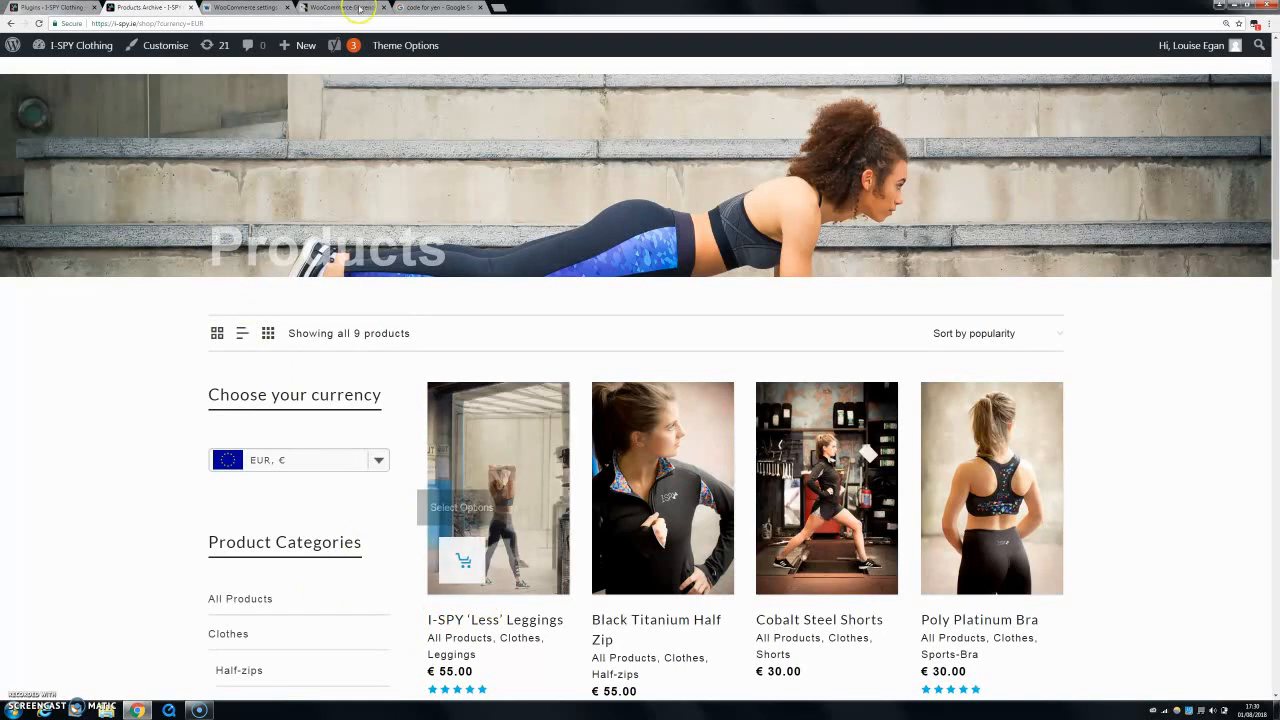
left_click(244, 7)
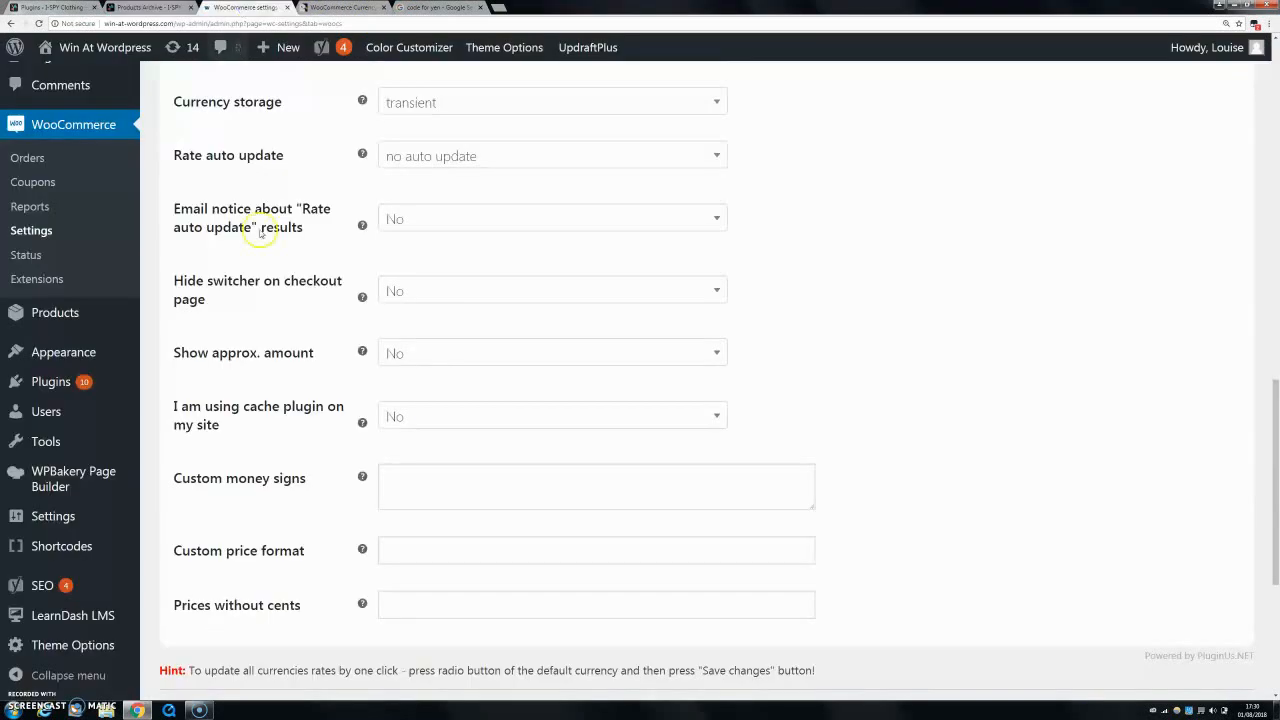
left_click(419, 420)
left_click(420, 422)
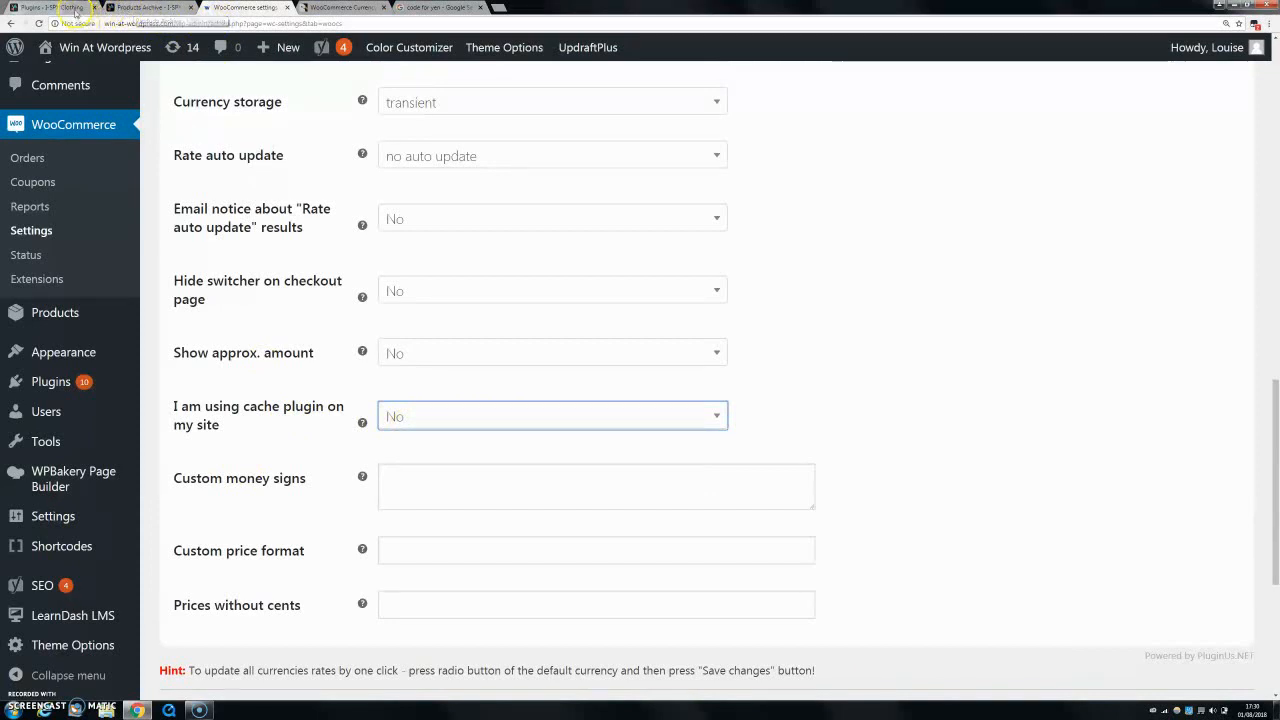
Step: Examine the Custom money signs and Custom price format fields and read the help for Prices without cents
scroll(414, 390, "down", 1)
left_click(393, 428)
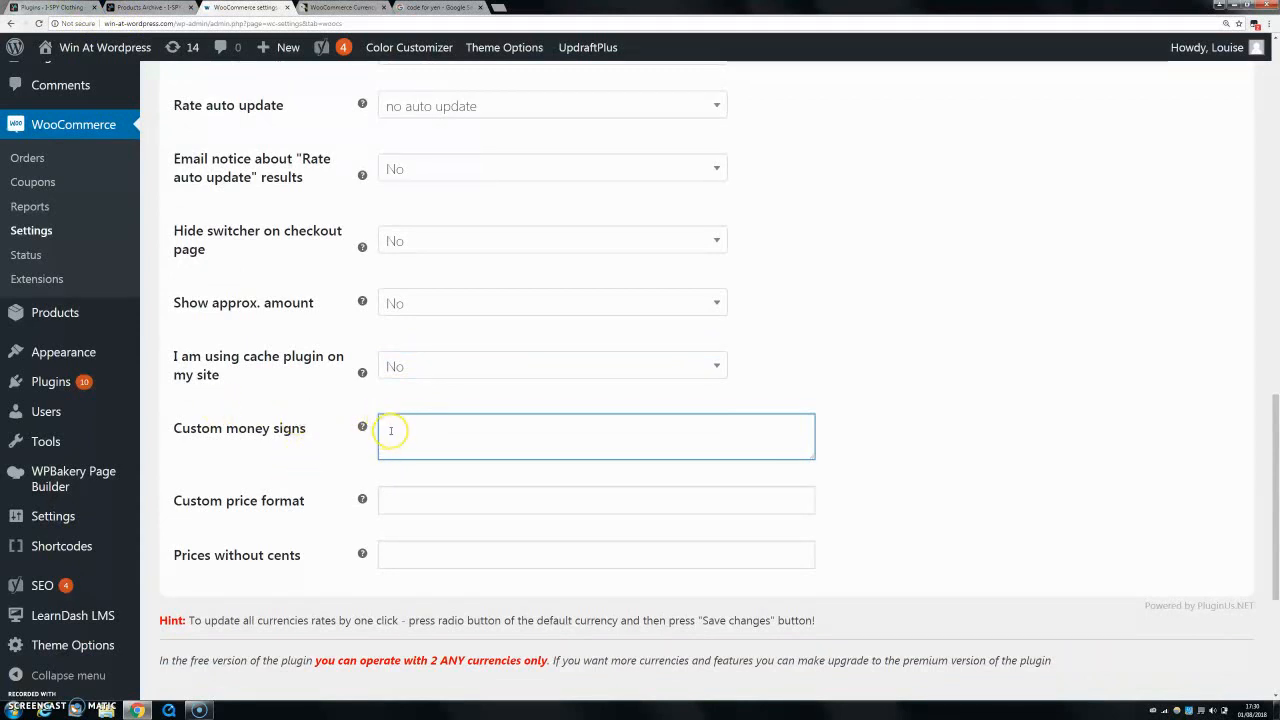
left_click(386, 506)
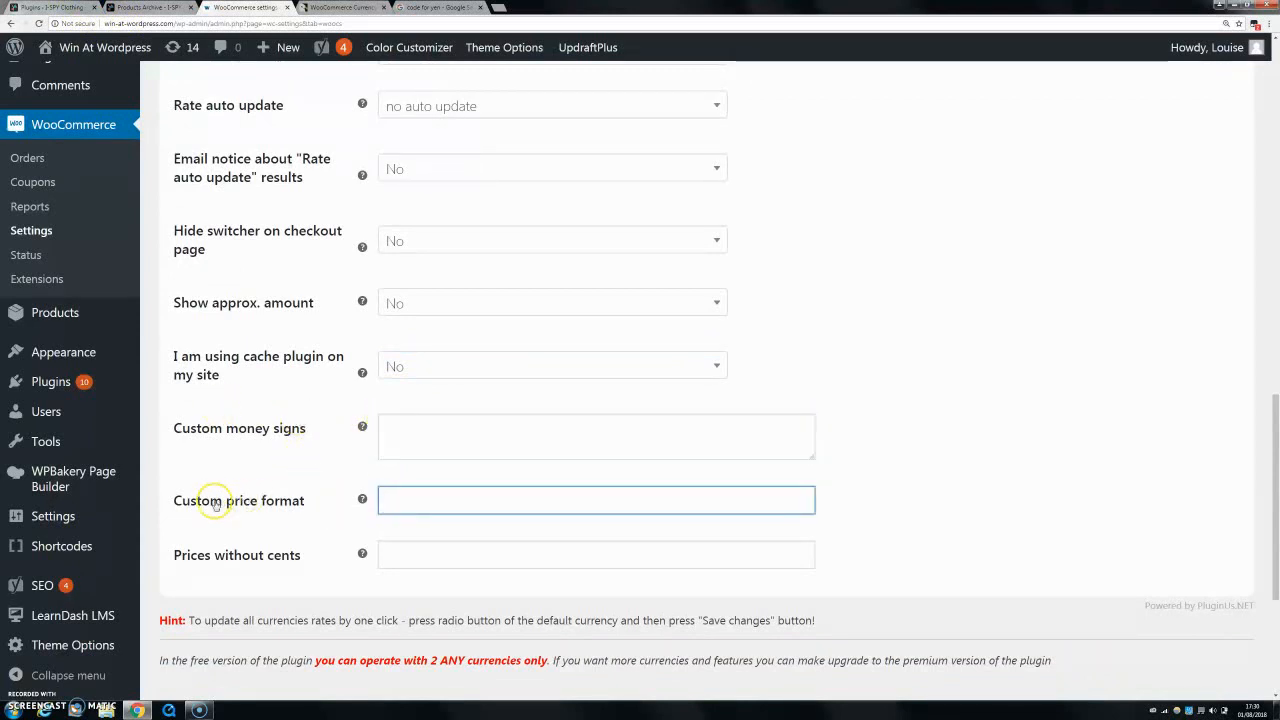
left_click_drag(221, 505, 321, 507)
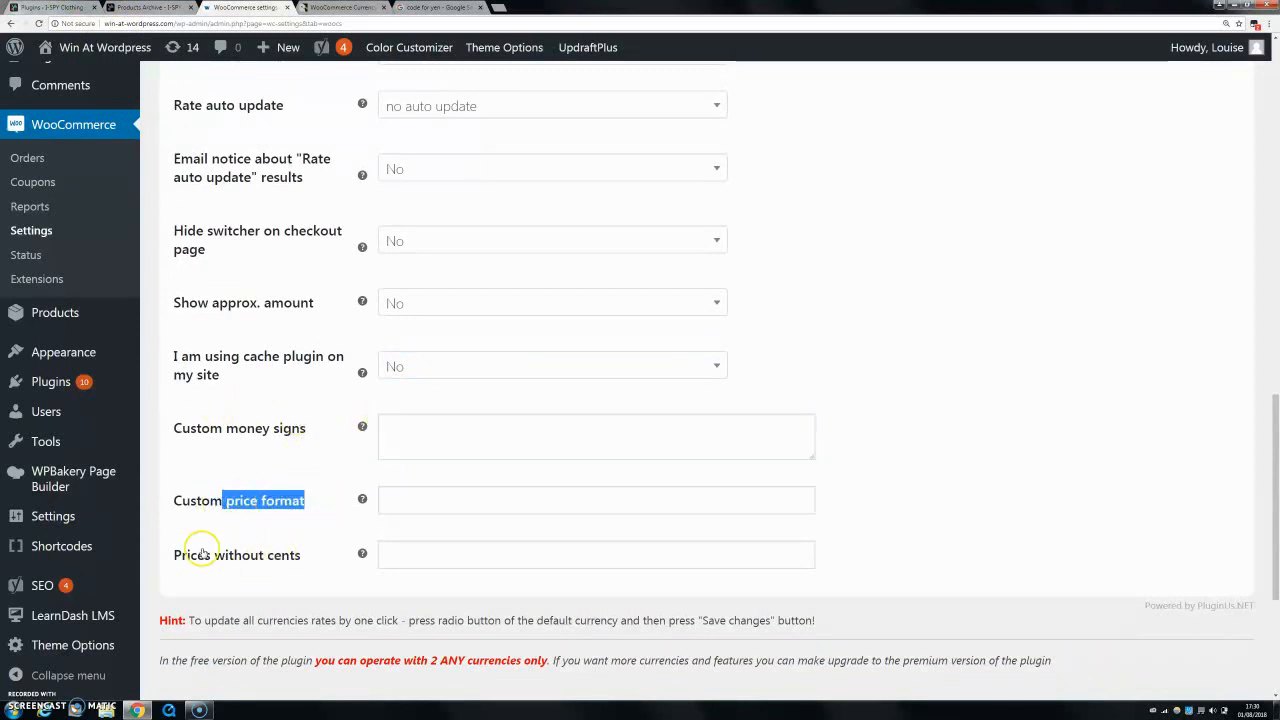
left_click_drag(205, 556, 349, 560)
mouse_move(364, 556)
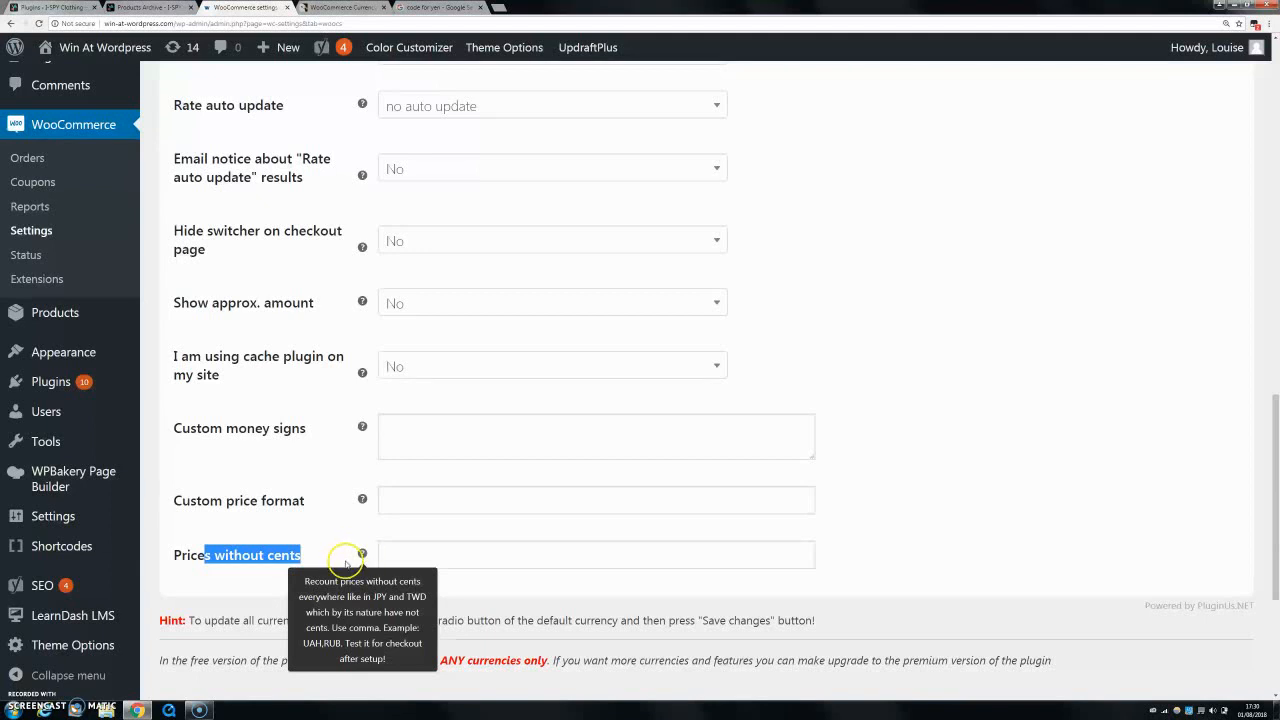
left_click(295, 556)
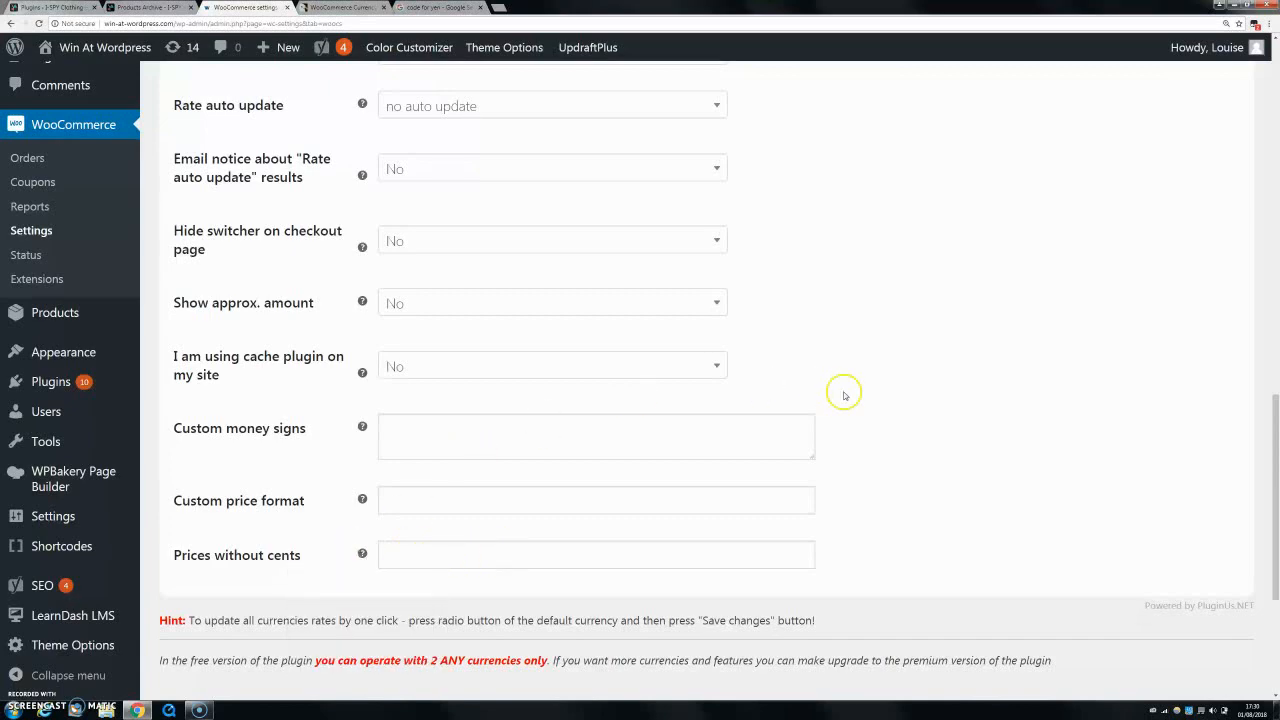
Step: Set "Is multiple allowed" to Yes in the currency switcher's Advanced settings
scroll(850, 400, "up", 6)
scroll(740, 410, "up", 3)
scroll(620, 425, "down", 1)
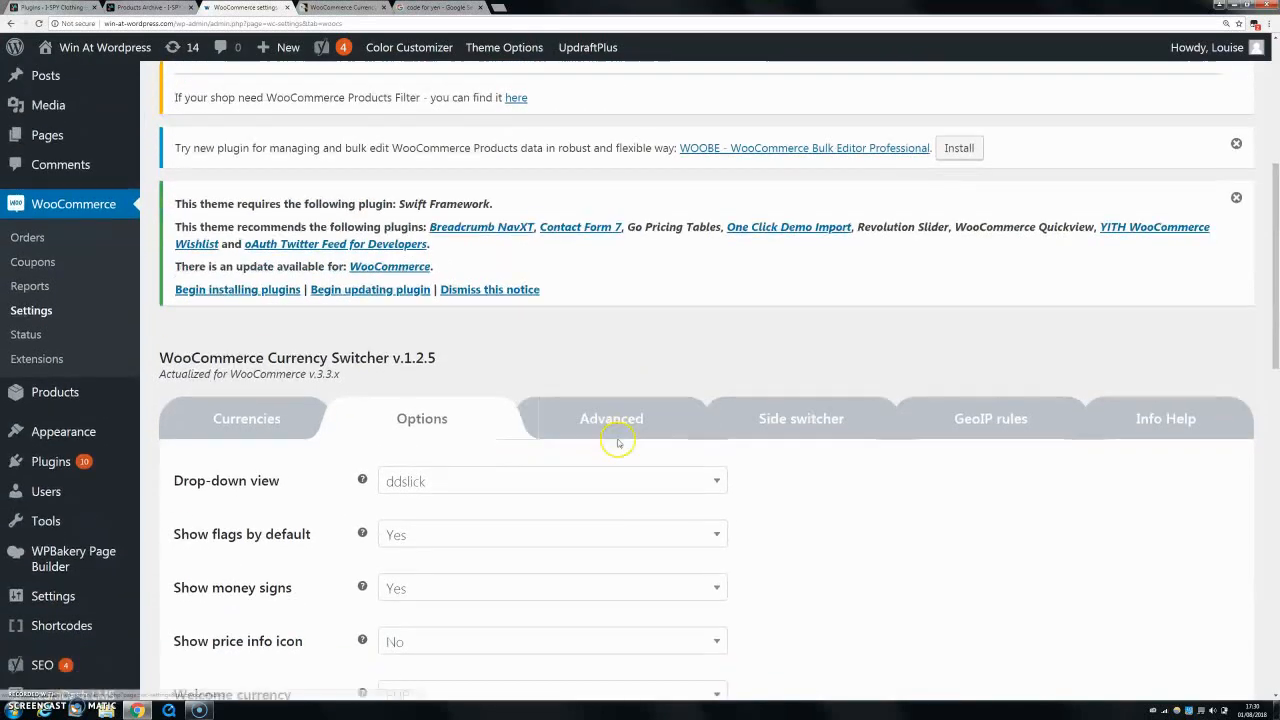
left_click(615, 420)
scroll(784, 473, "down", 1)
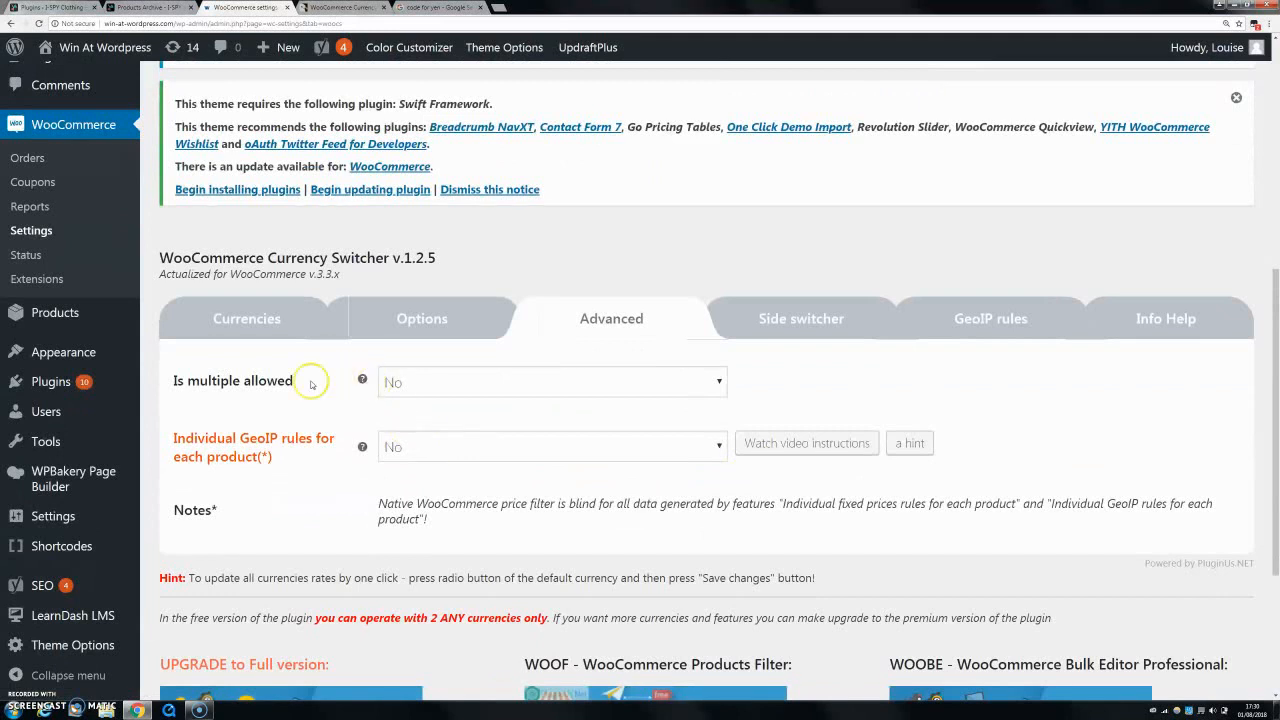
left_click(452, 382)
left_click(397, 426)
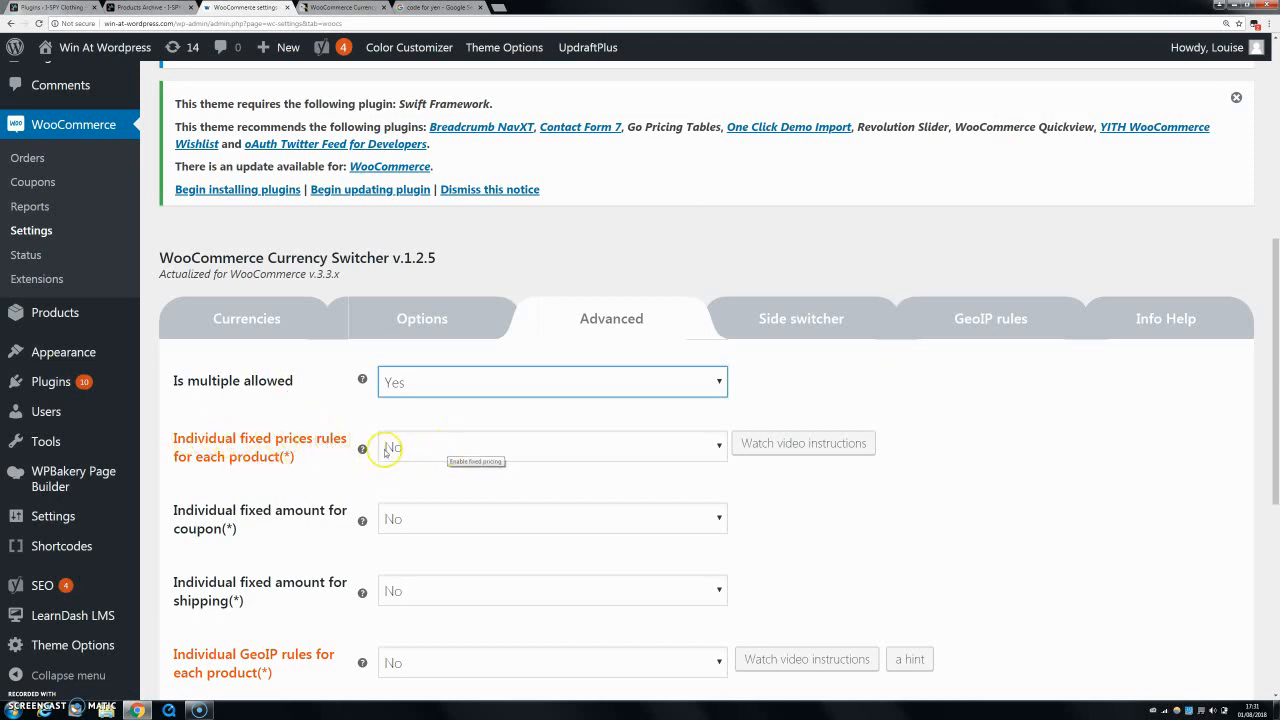
Step: View the choices for individual fixed prices rules and review the coupon, shipping and GeoIP rule settings
left_click(459, 456)
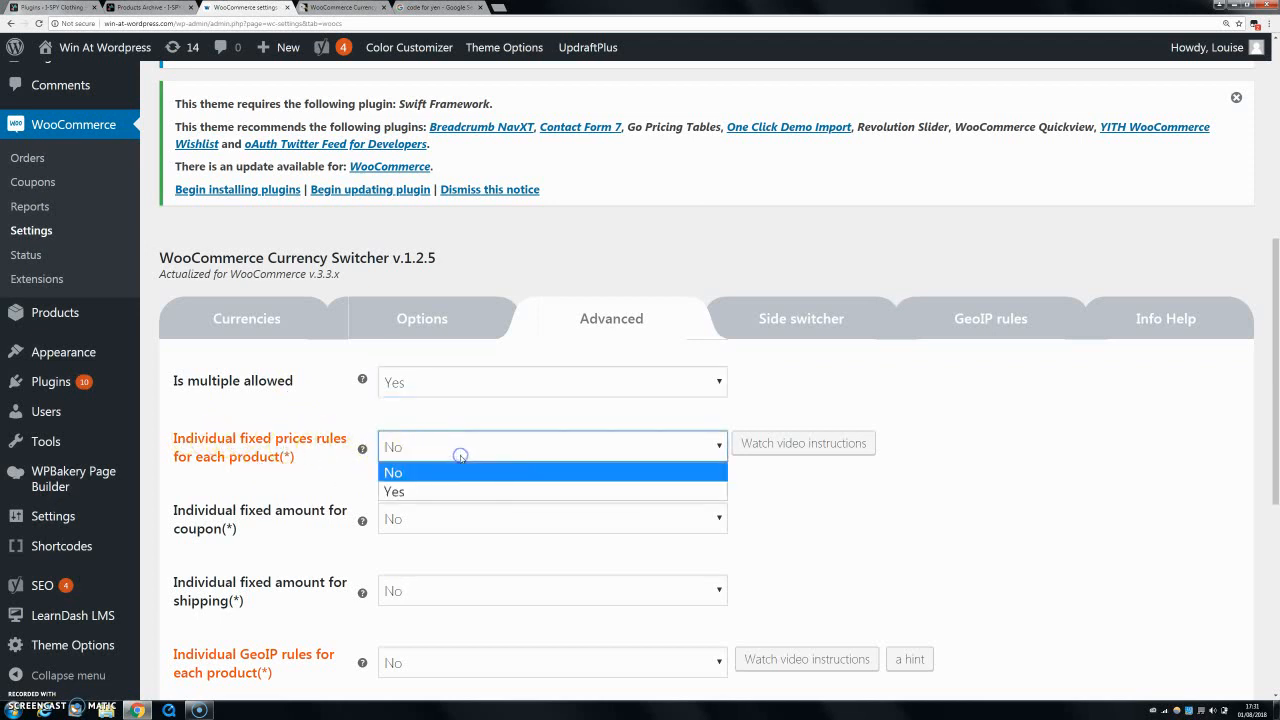
left_click(285, 452)
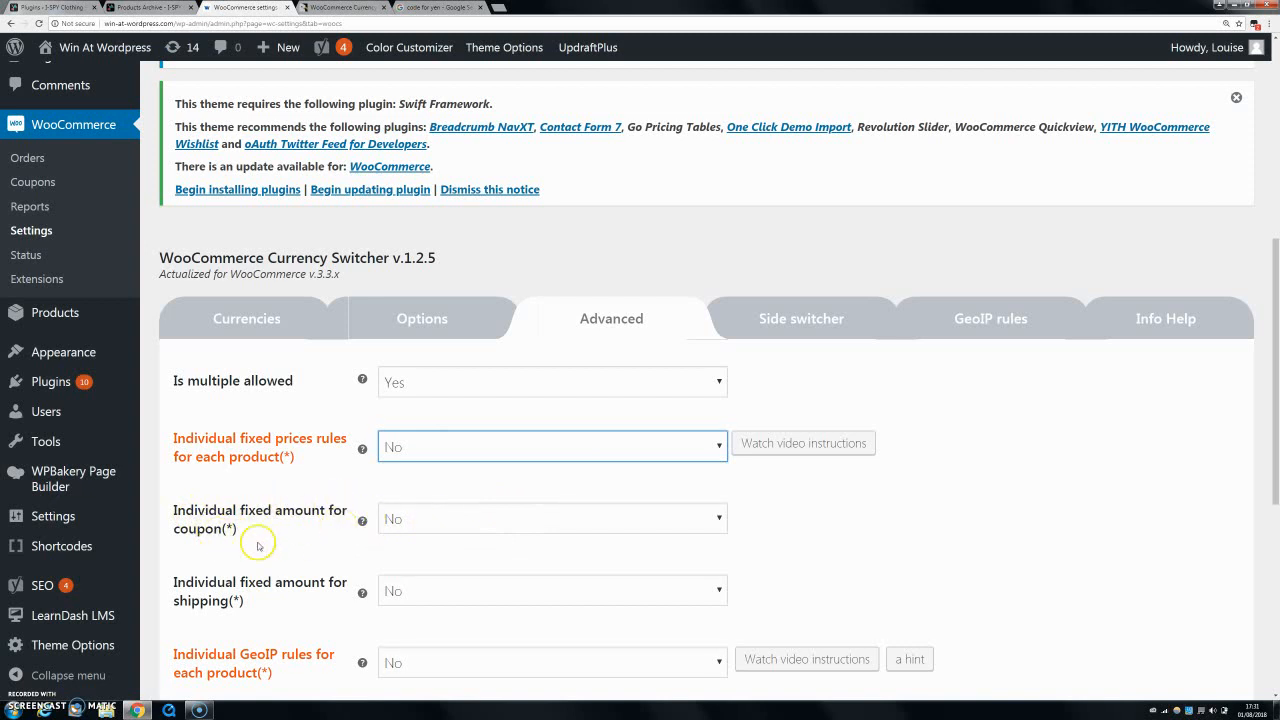
scroll(300, 512, "down", 1)
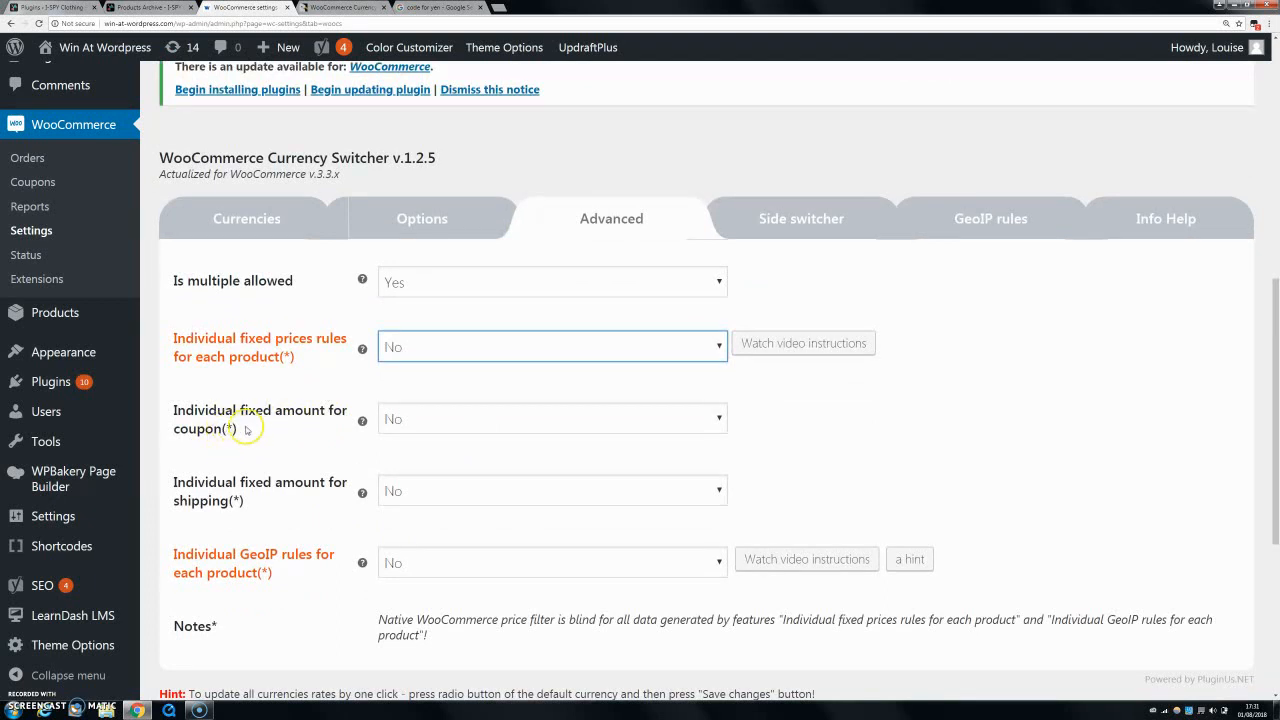
scroll(235, 438, "down", 1)
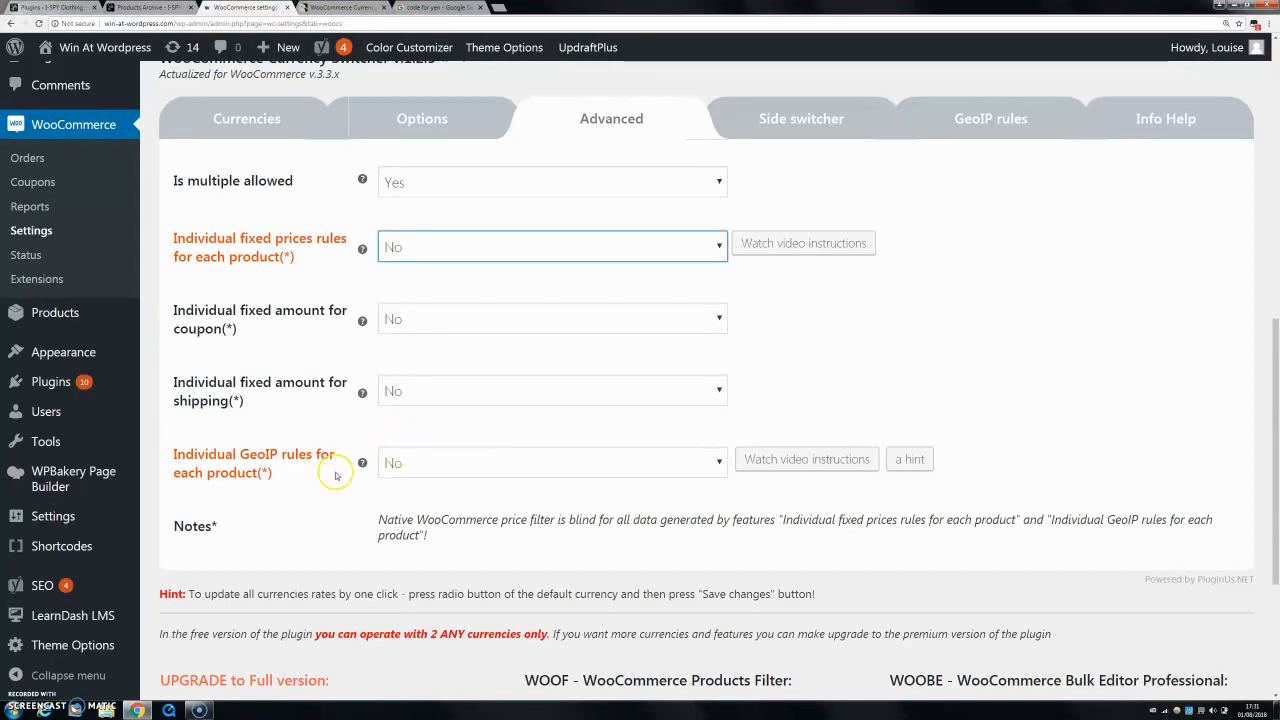
left_click_drag(241, 458, 279, 458)
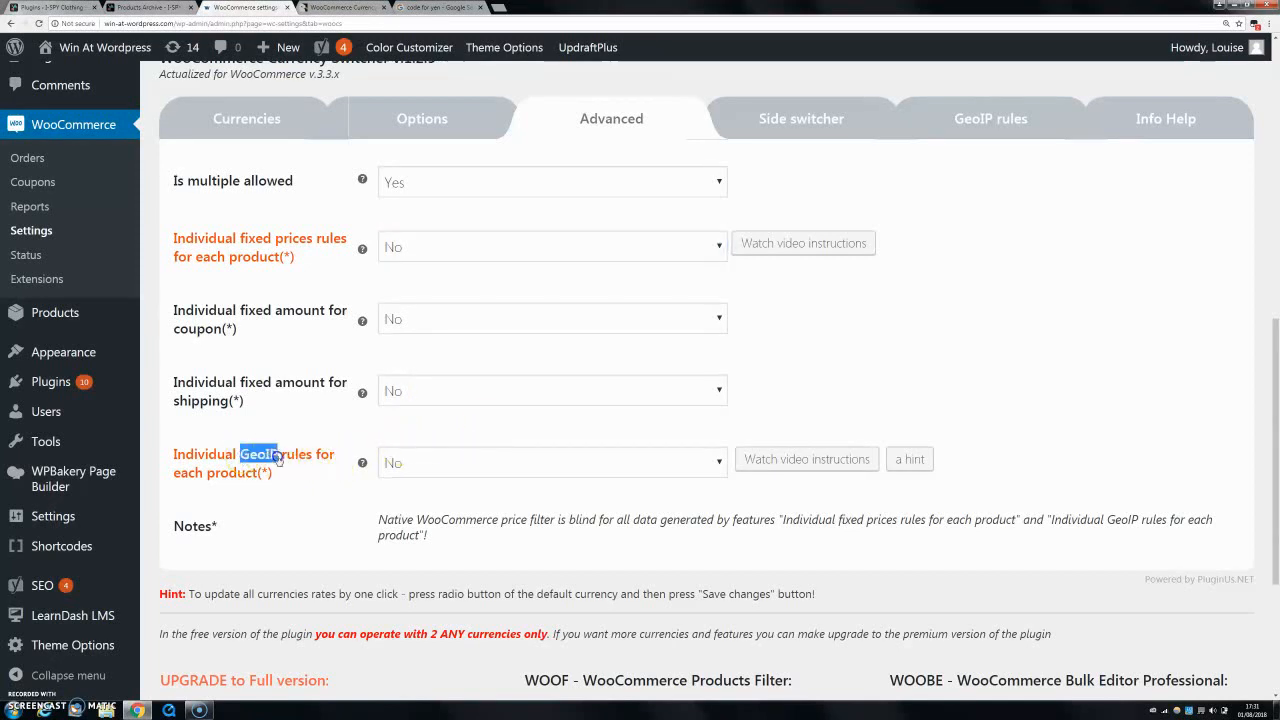
left_click(278, 475)
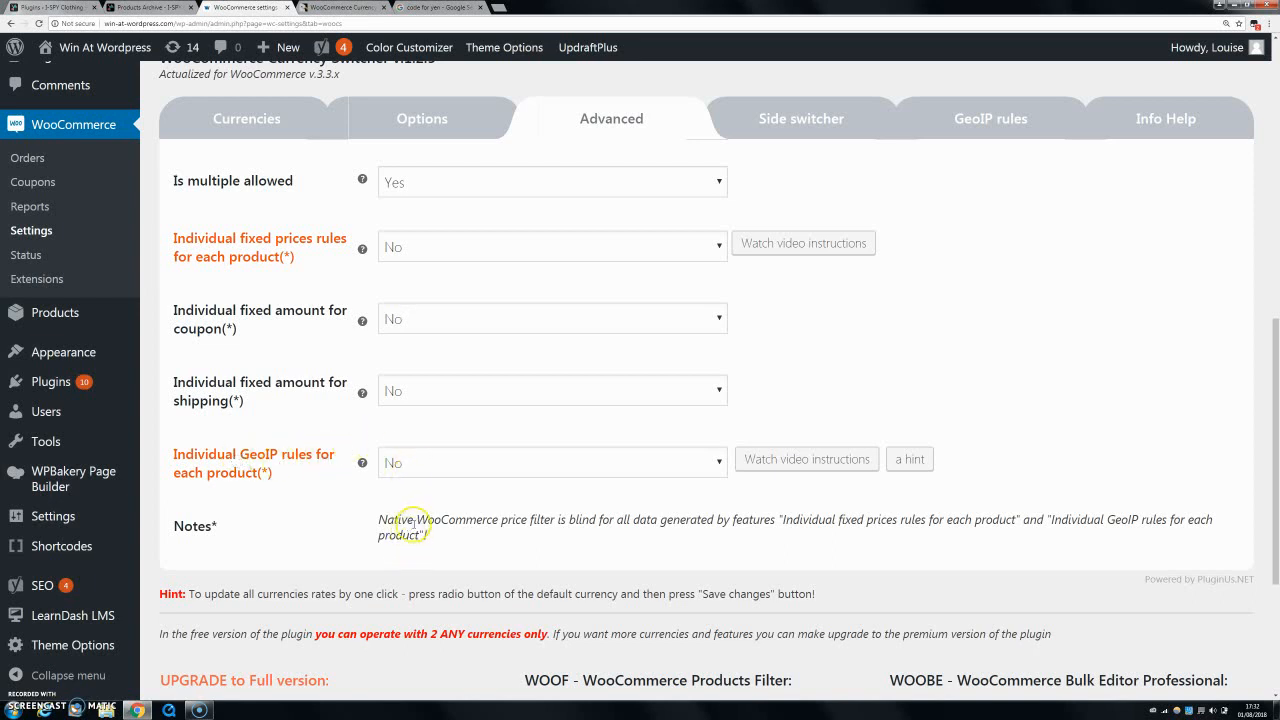
Step: View the Enable/Disable choices of the Side switcher and compare with the currency selector on the I-SPY shop page
left_click(805, 116)
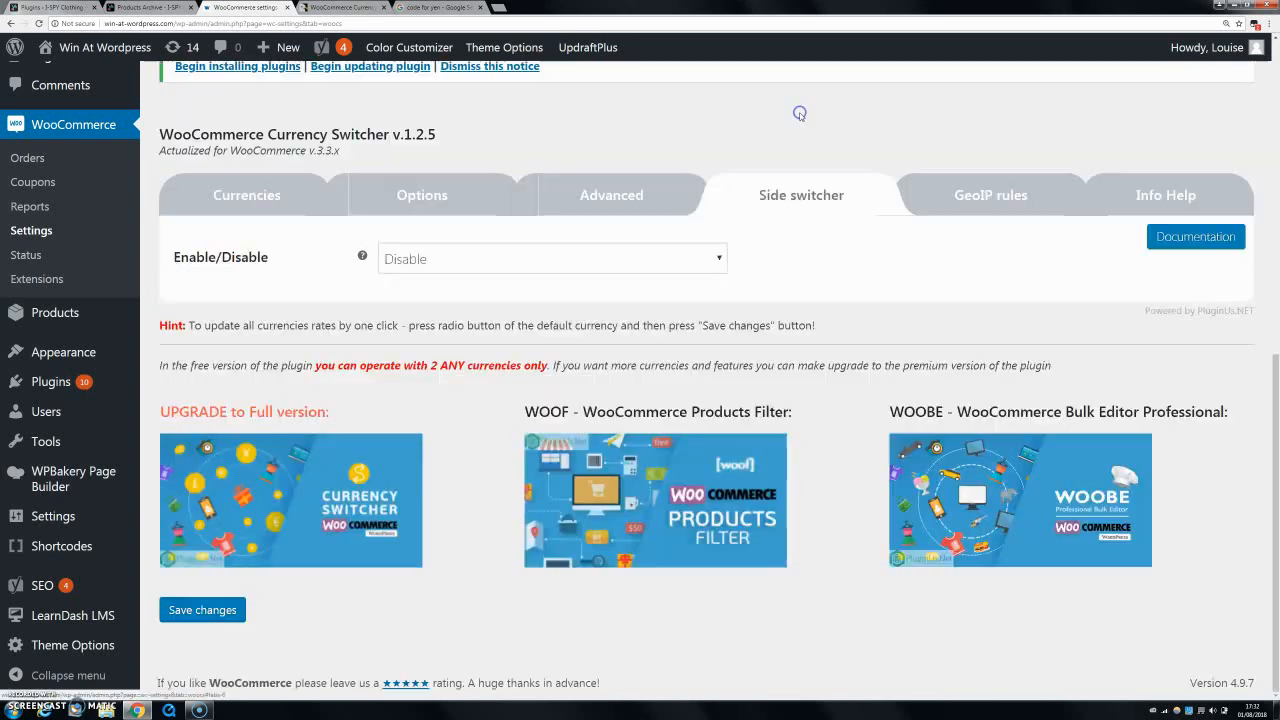
left_click(512, 259)
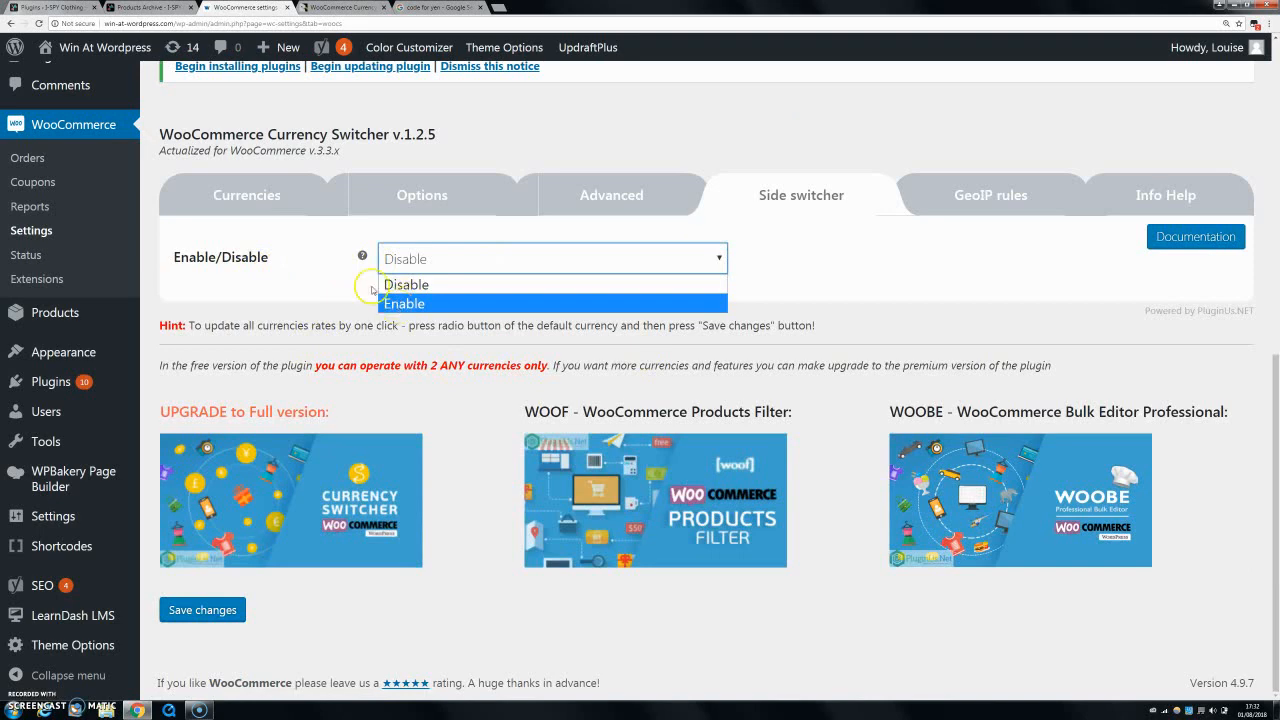
left_click(371, 289)
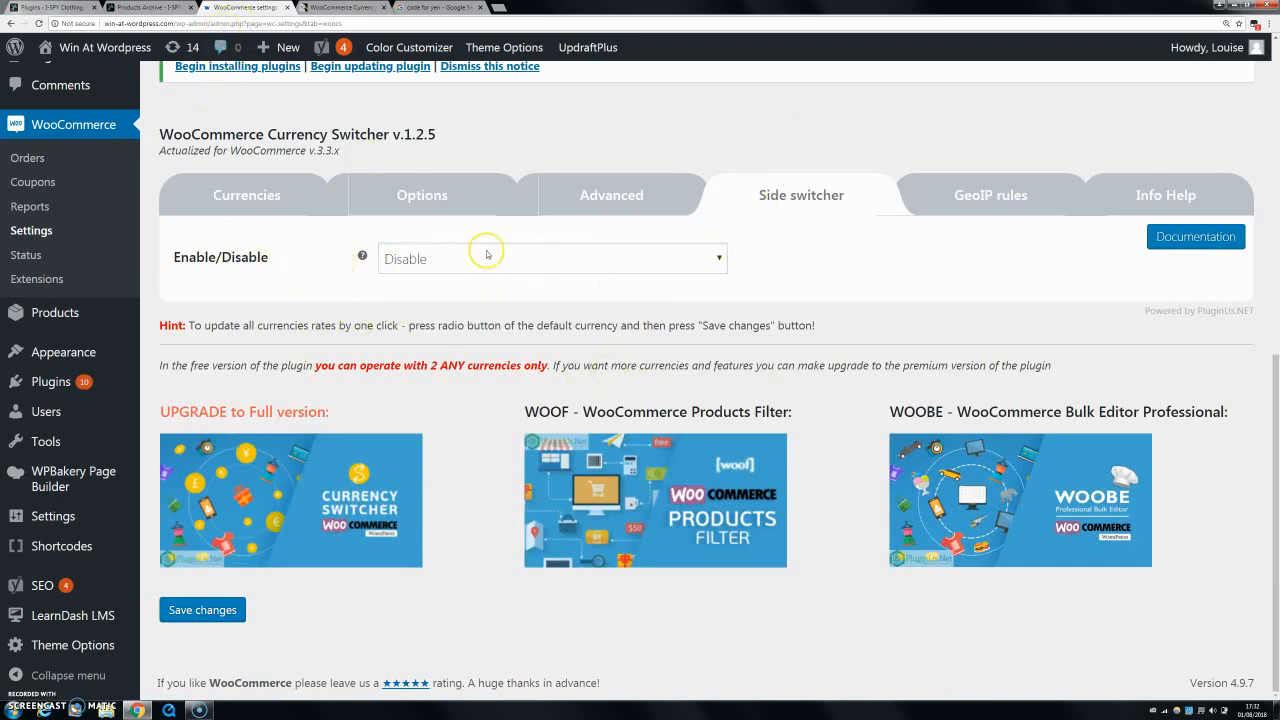
left_click(147, 7)
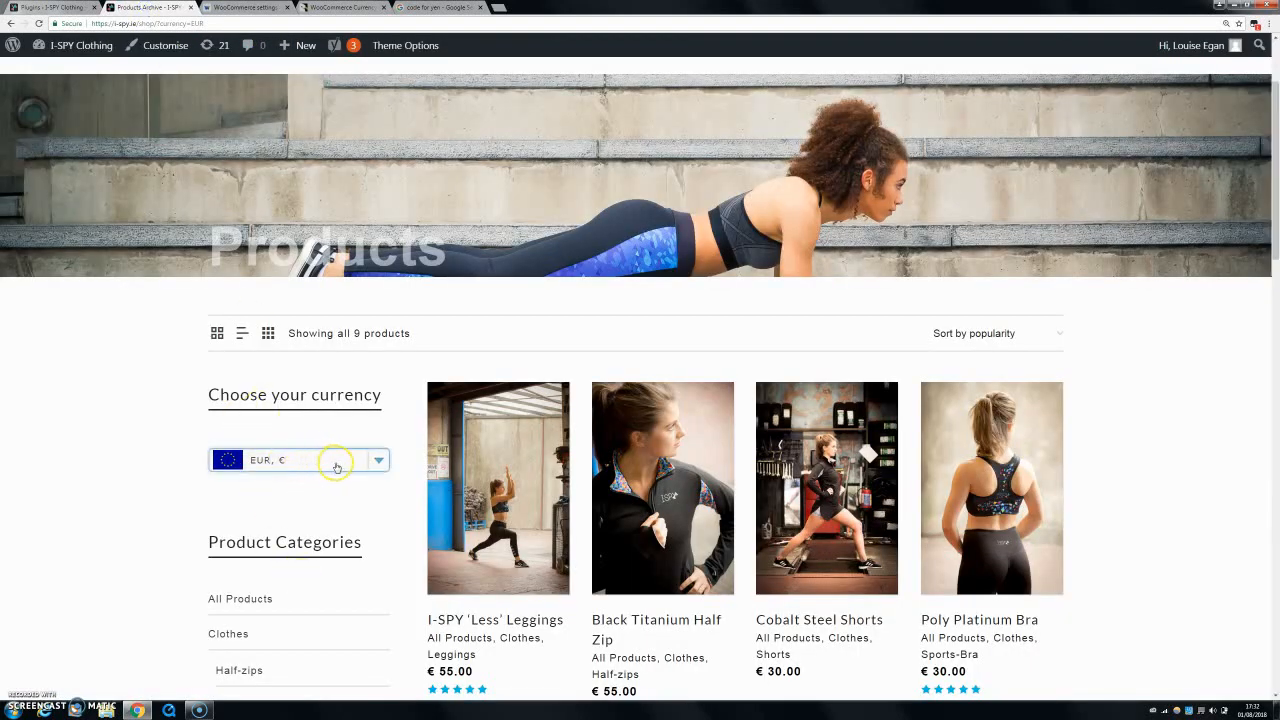
left_click(226, 8)
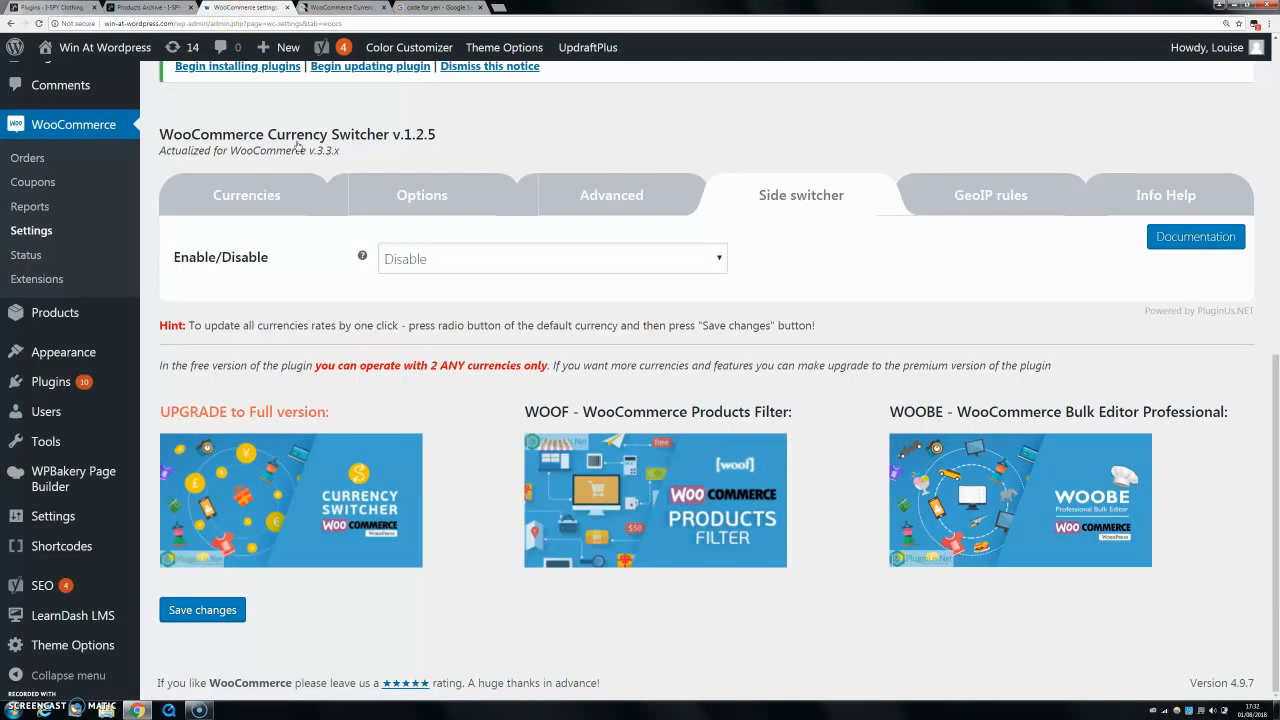
left_click(523, 262)
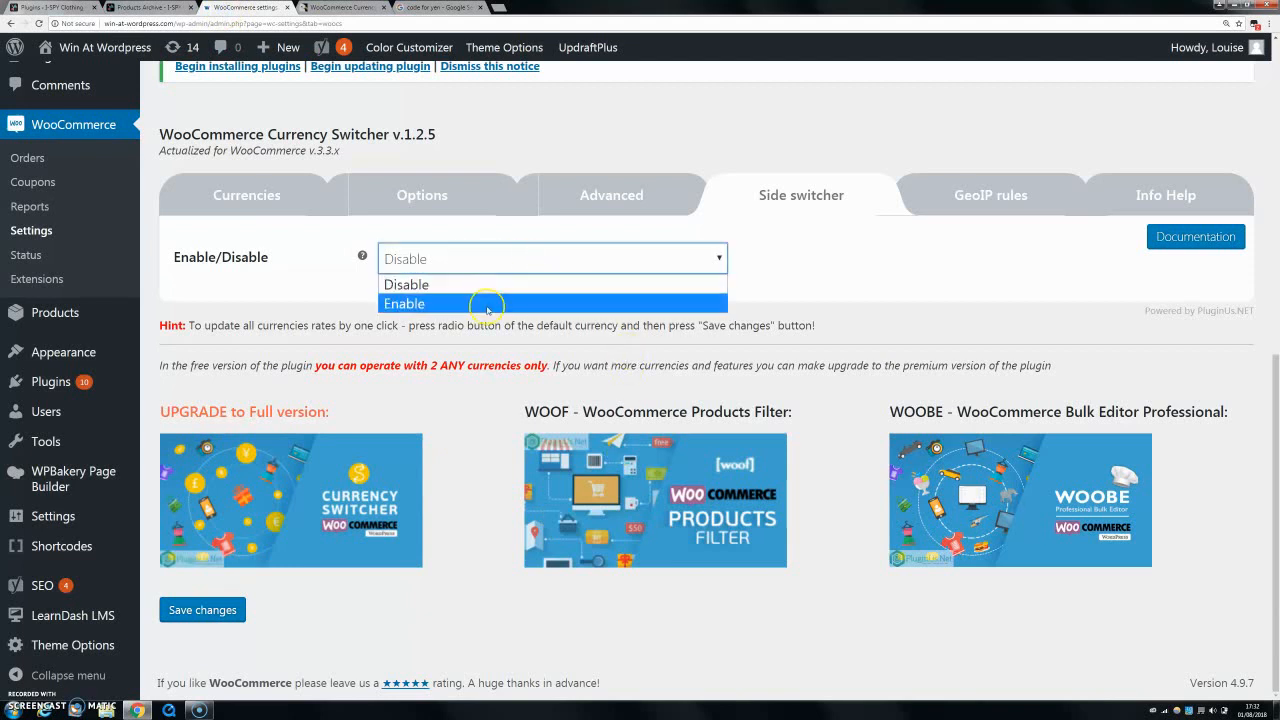
left_click(505, 248)
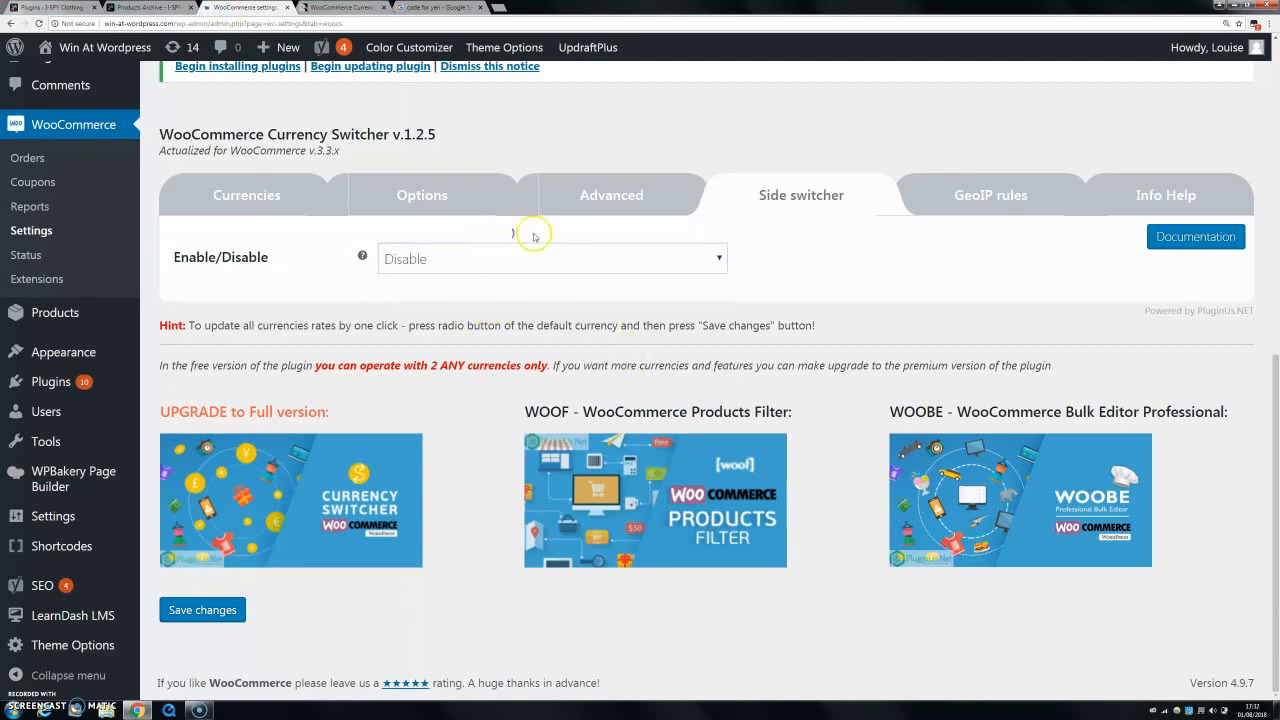
Step: Open the GeoIP rules and view the countries that can be assigned to EUR, without selecting any
left_click(963, 190)
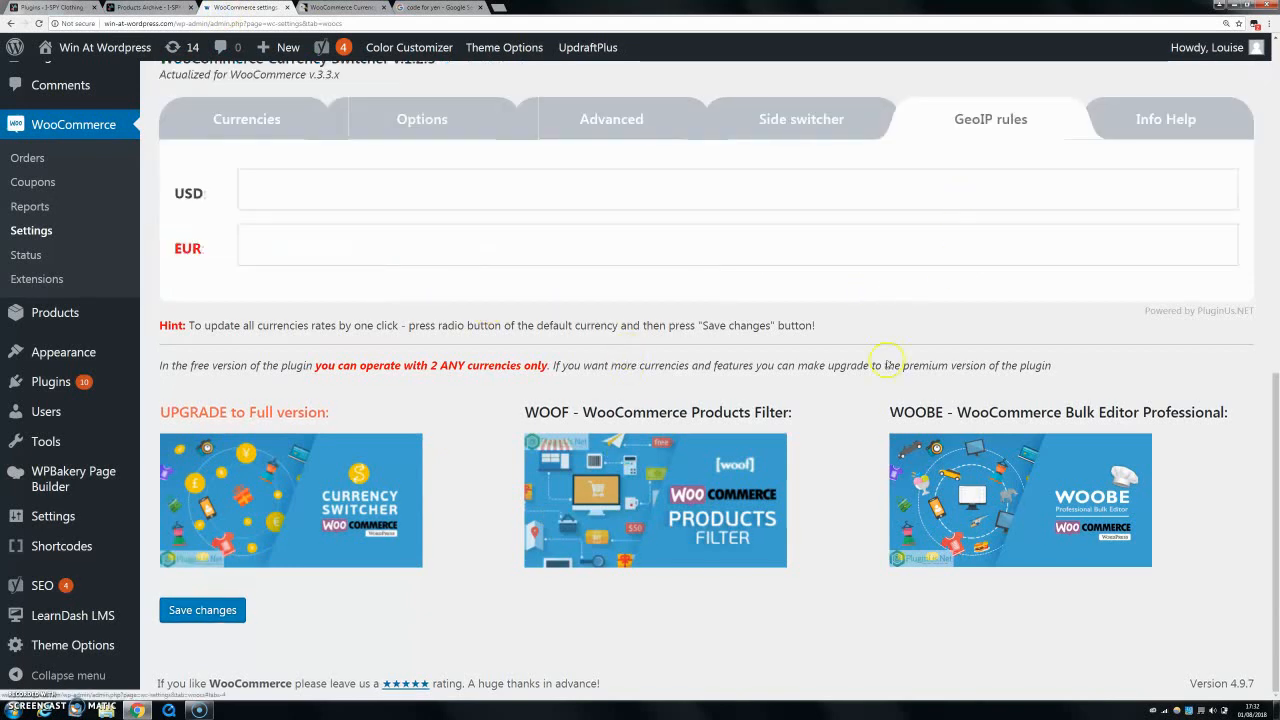
left_click(263, 255)
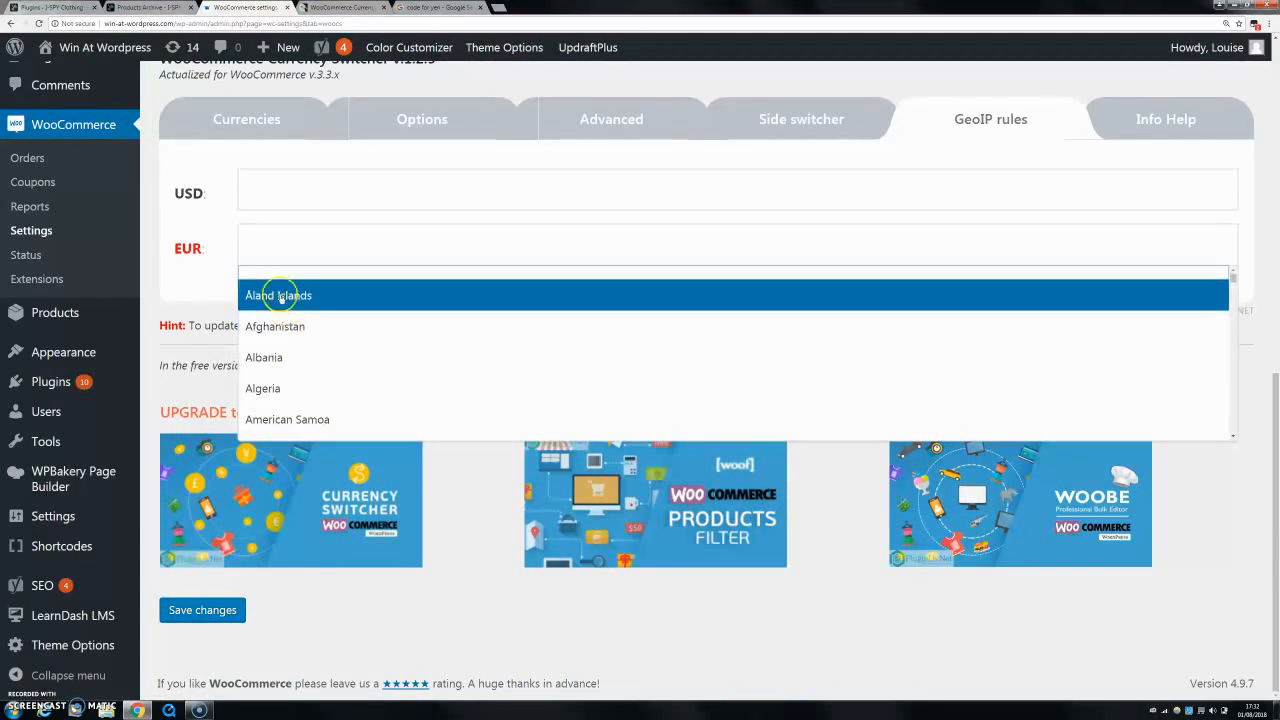
left_click(220, 297)
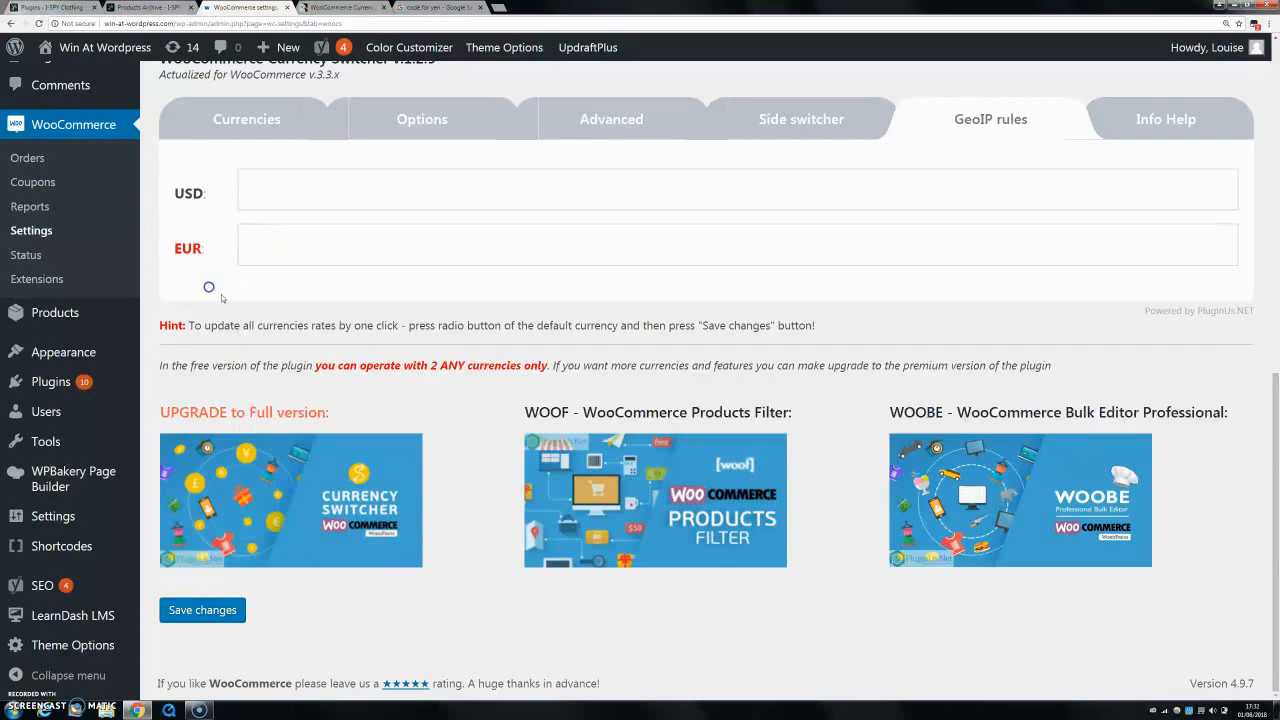
Step: Review the currency switcher's Info Help resources, from the documentation links and quick guide video down to the full version upgrade offer
left_click(1180, 124)
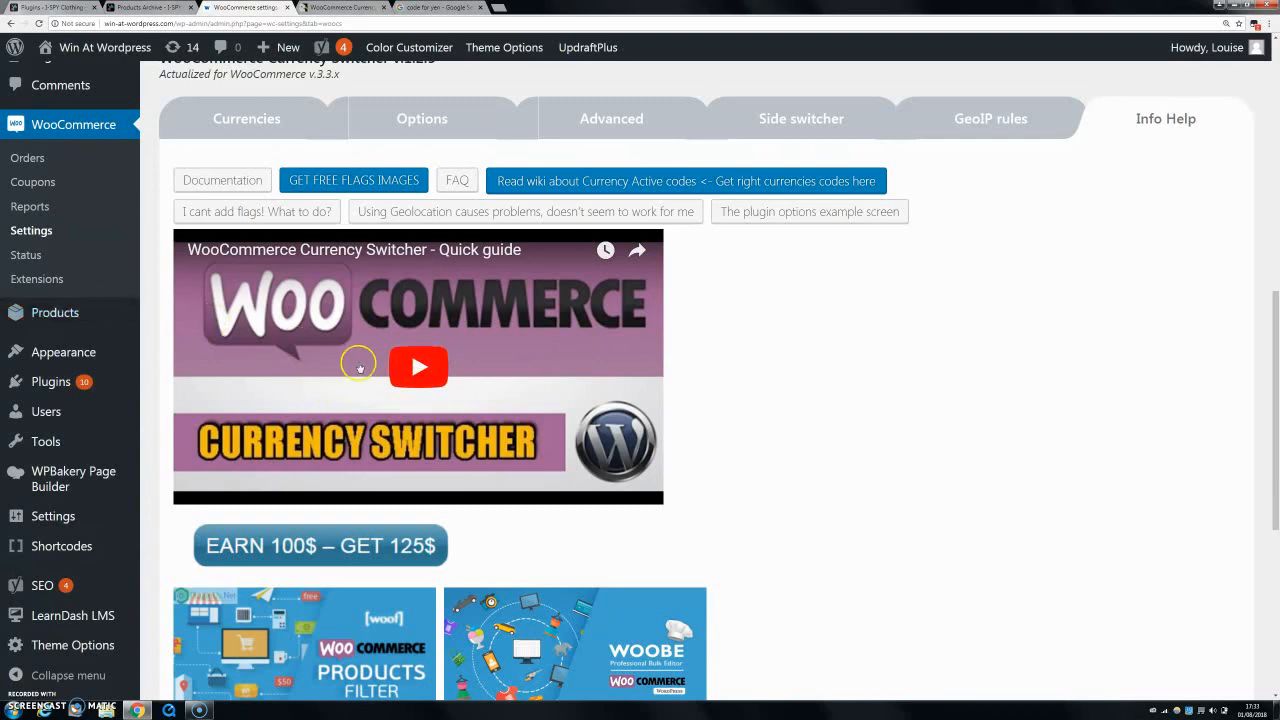
scroll(409, 380, "down", 3)
scroll(797, 386, "down", 1)
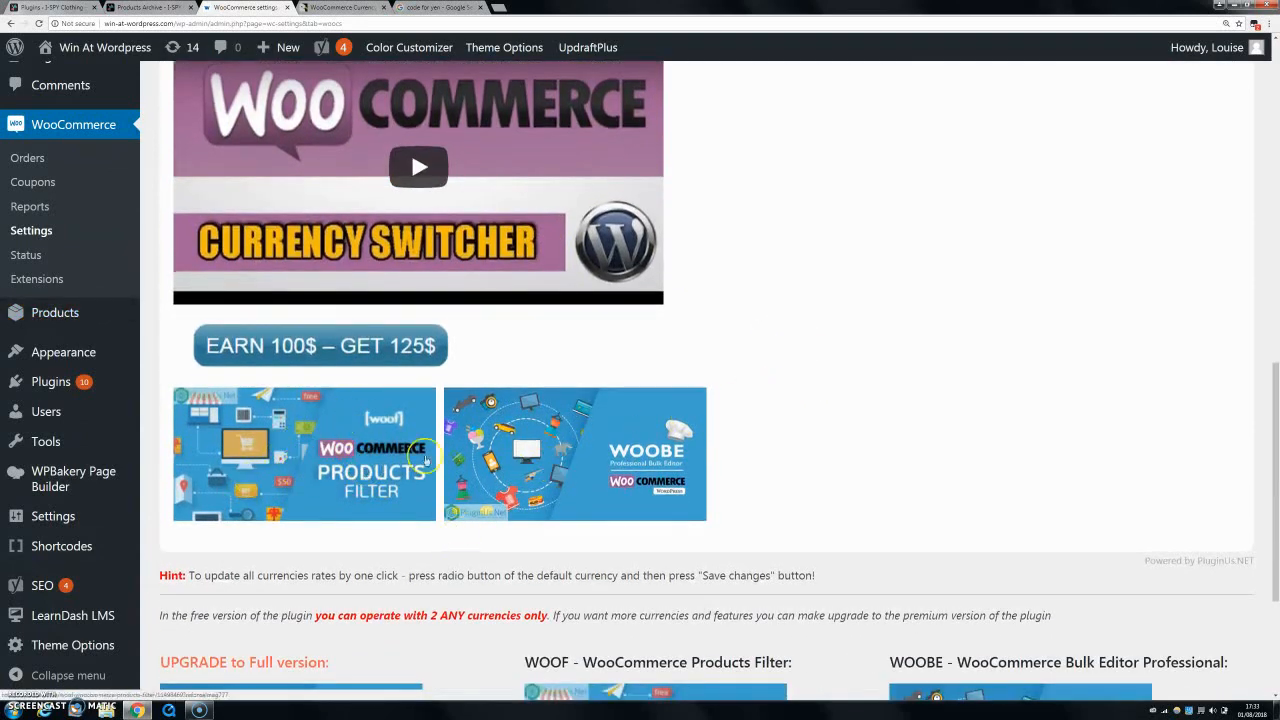
scroll(780, 463, "down", 4)
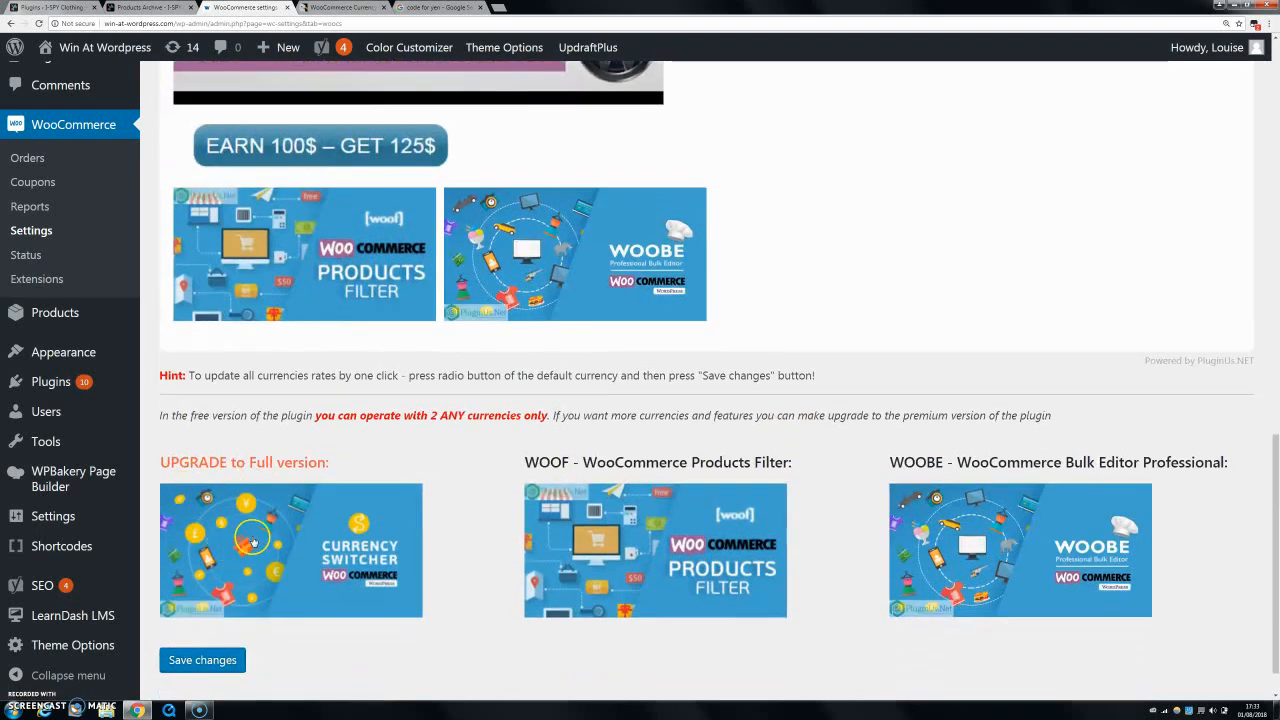
Step: Check the Regular License price of WooCommerce Currency Switcher on CodeCanyon, then return to the plugin's WooCommerce settings
left_click(310, 7)
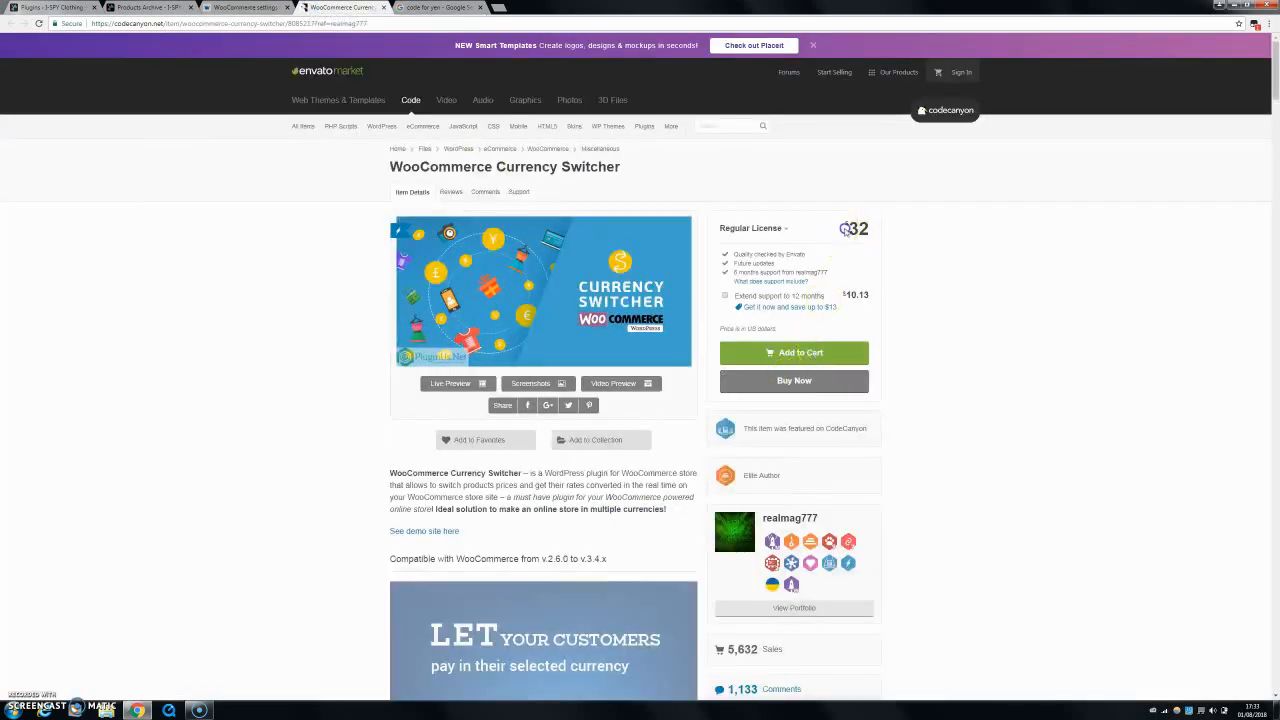
left_click_drag(845, 229, 885, 224)
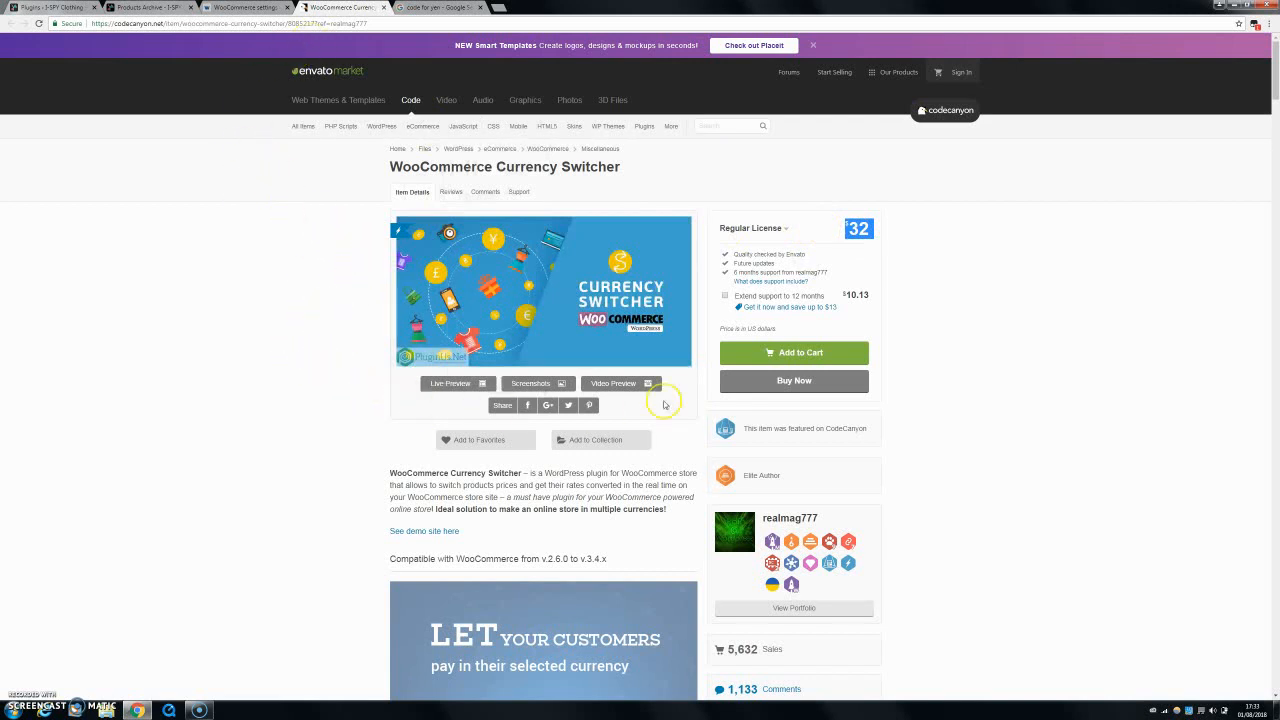
left_click(240, 8)
scroll(475, 342, "up", 5)
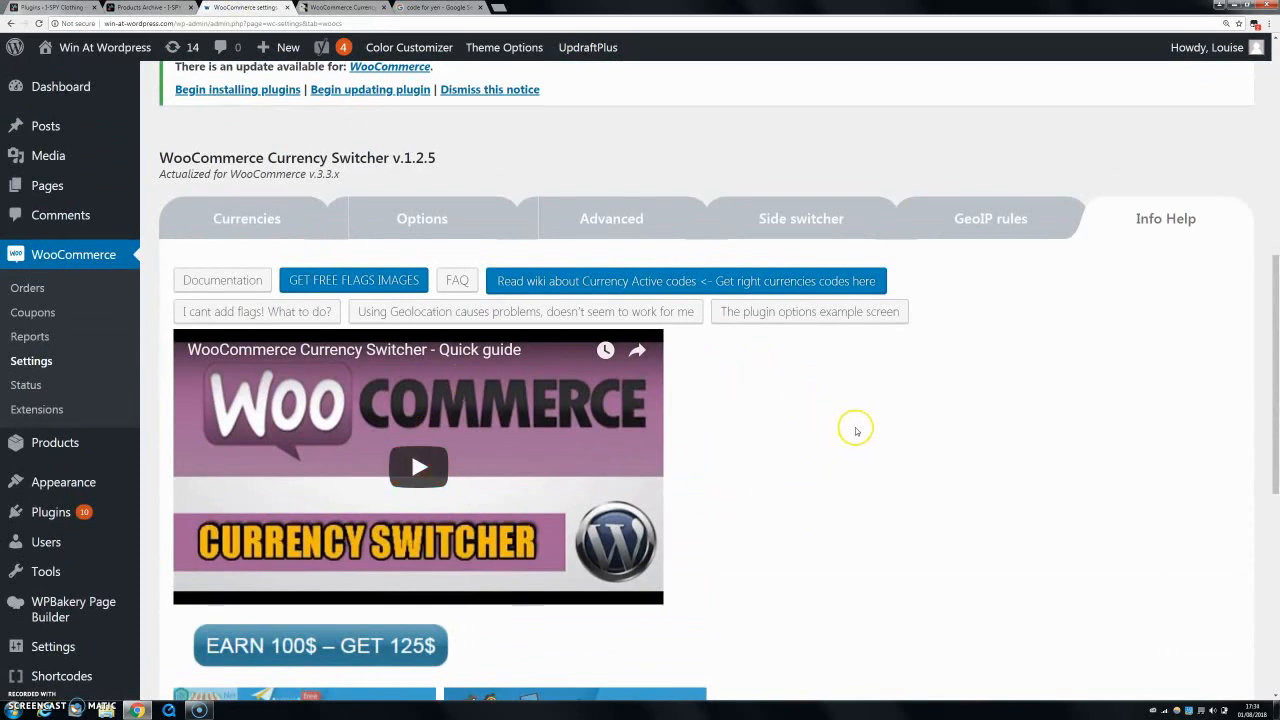
mouse_move(72, 605)
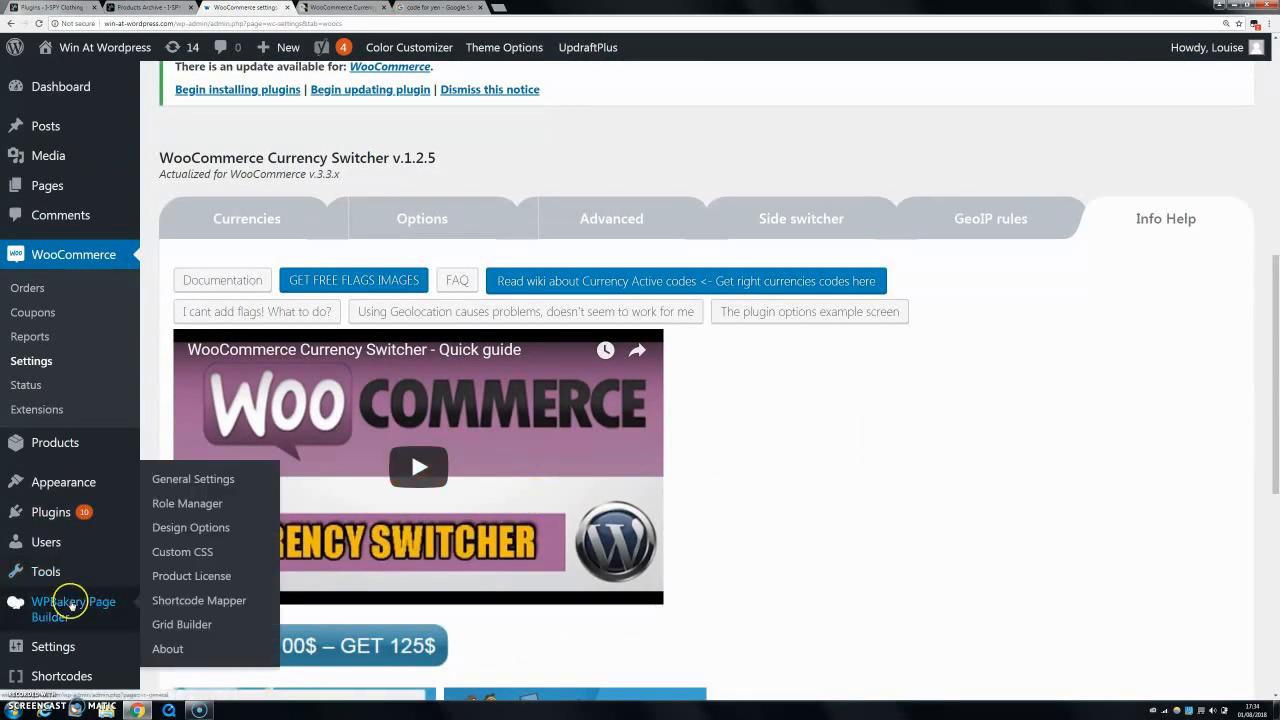